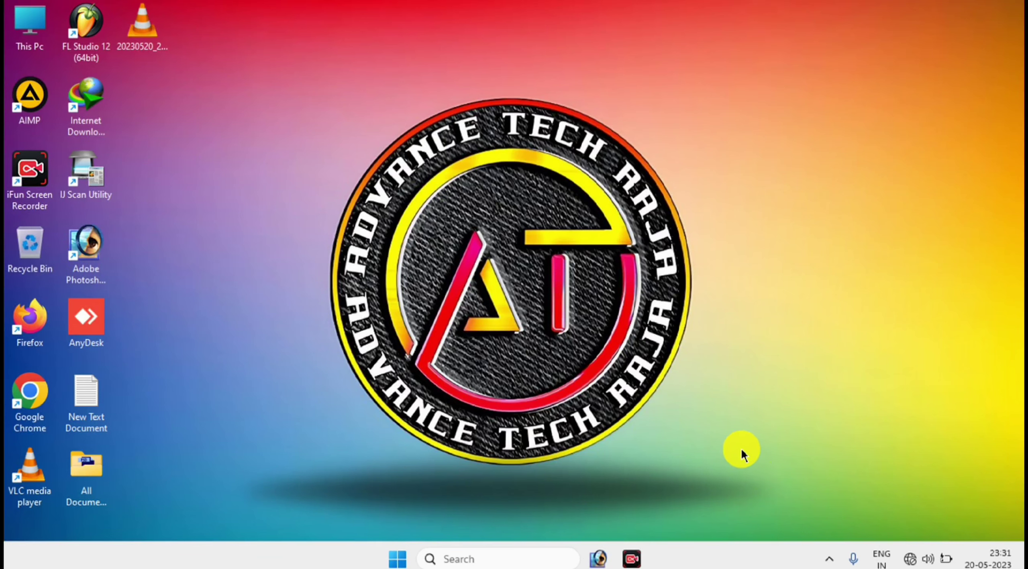
# Bring the Photoshop window showing the Mruti Shel PSD banner to the front.
pyautogui.click(598, 559)
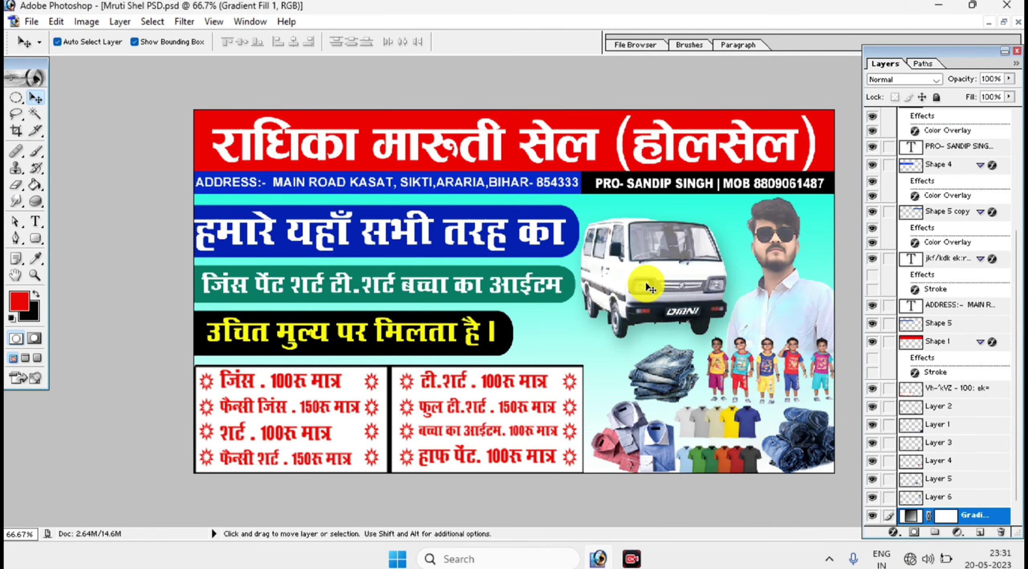
pyautogui.click(938, 5)
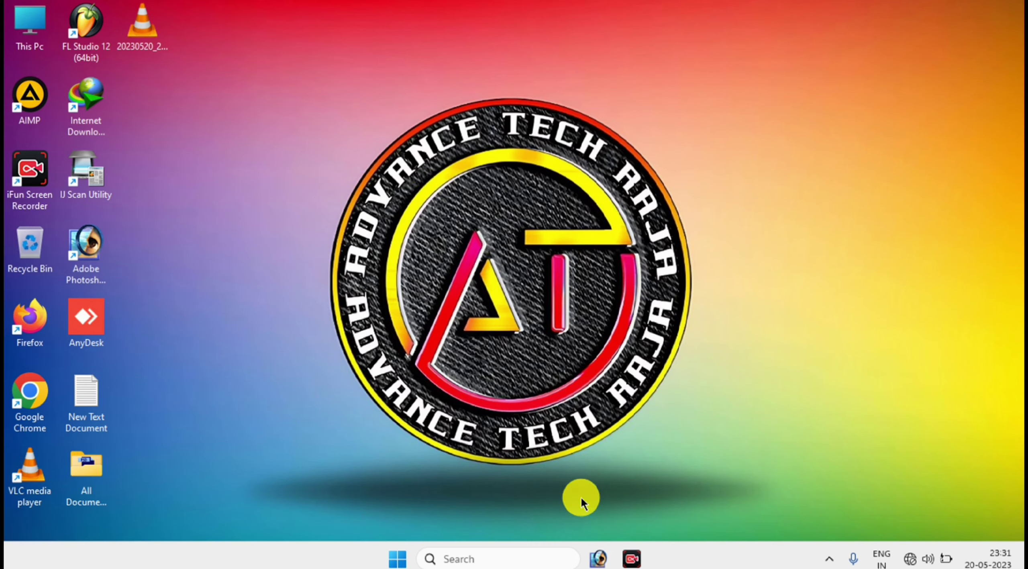
pyautogui.click(600, 559)
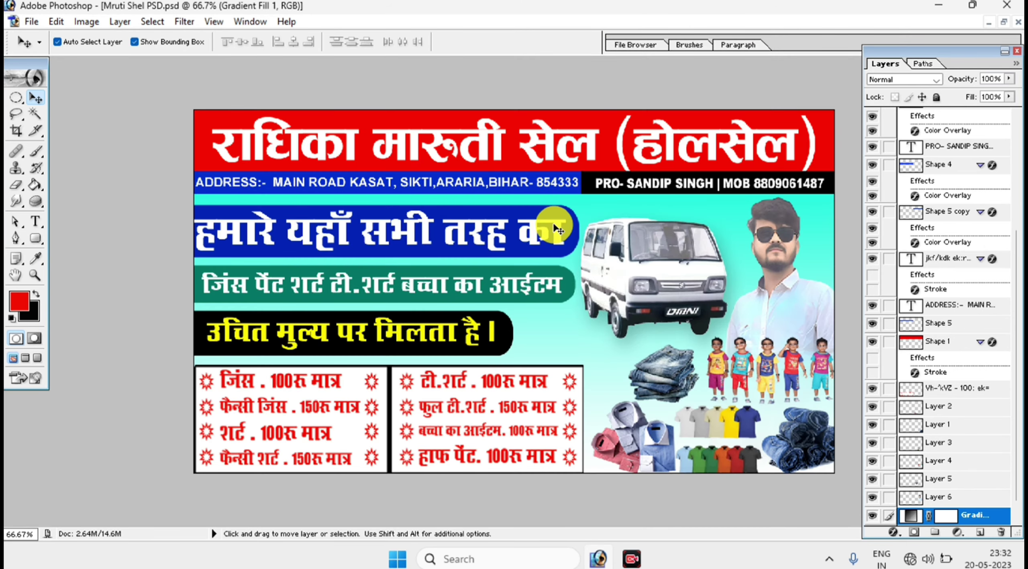
pyautogui.scroll(-1, 568, 257)
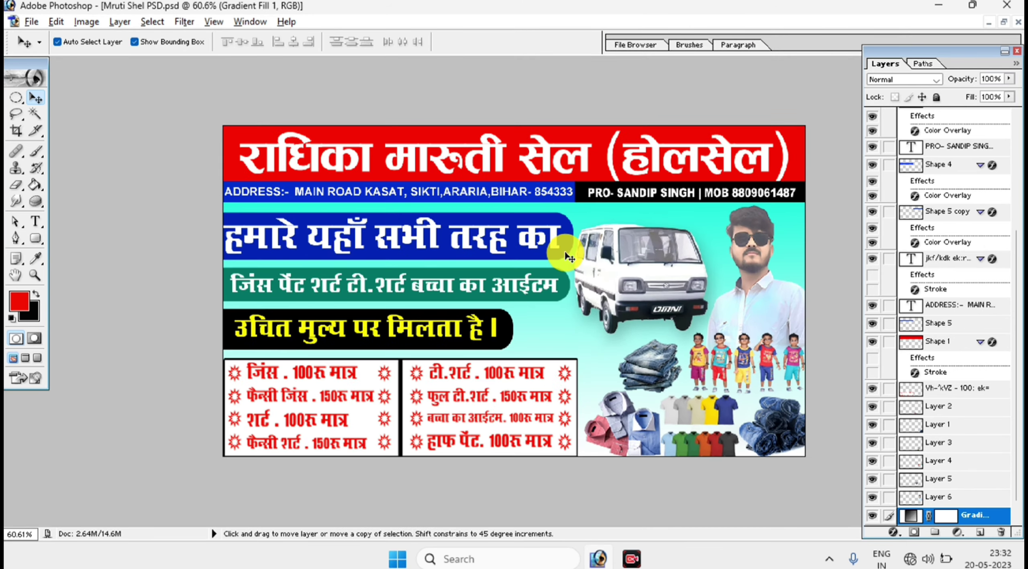
pyautogui.click(1003, 22)
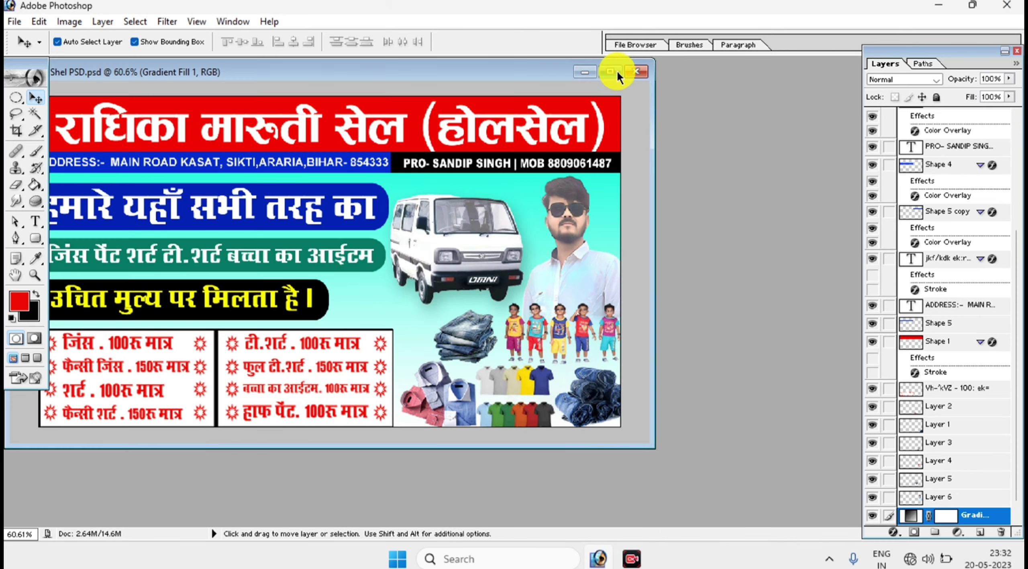
pyautogui.click(635, 72)
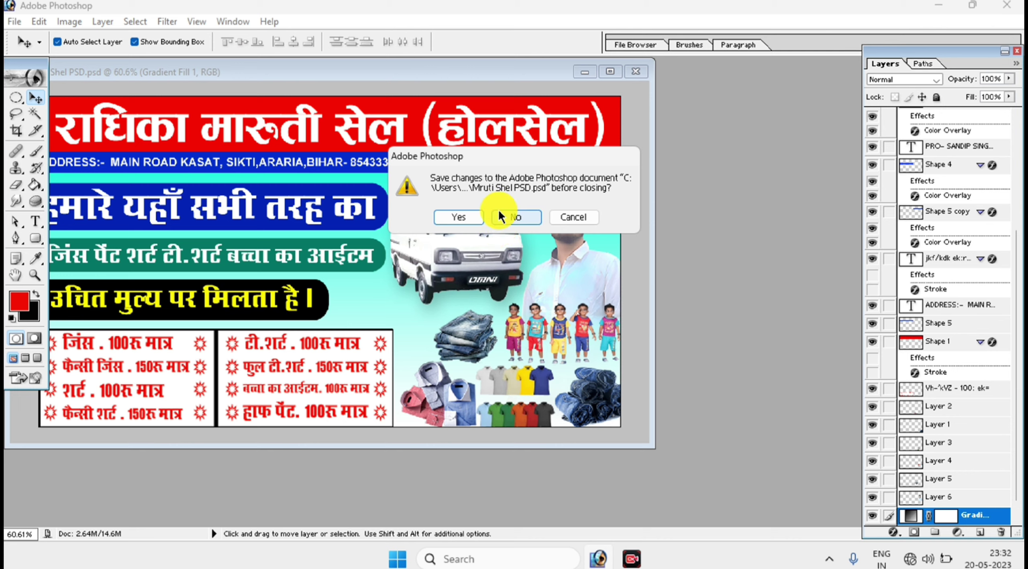
pyautogui.click(516, 217)
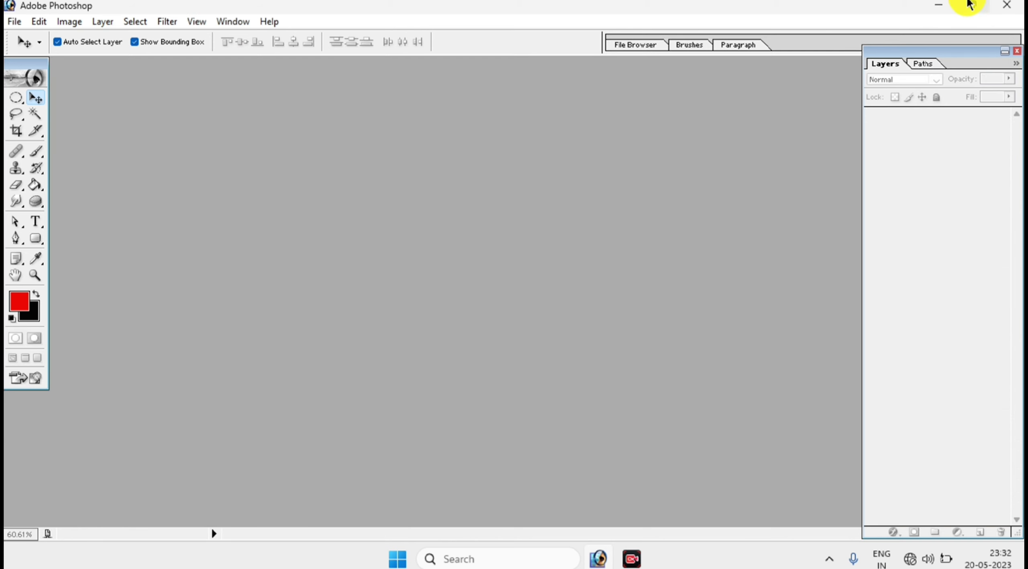
pyautogui.click(939, 6)
pyautogui.click(599, 559)
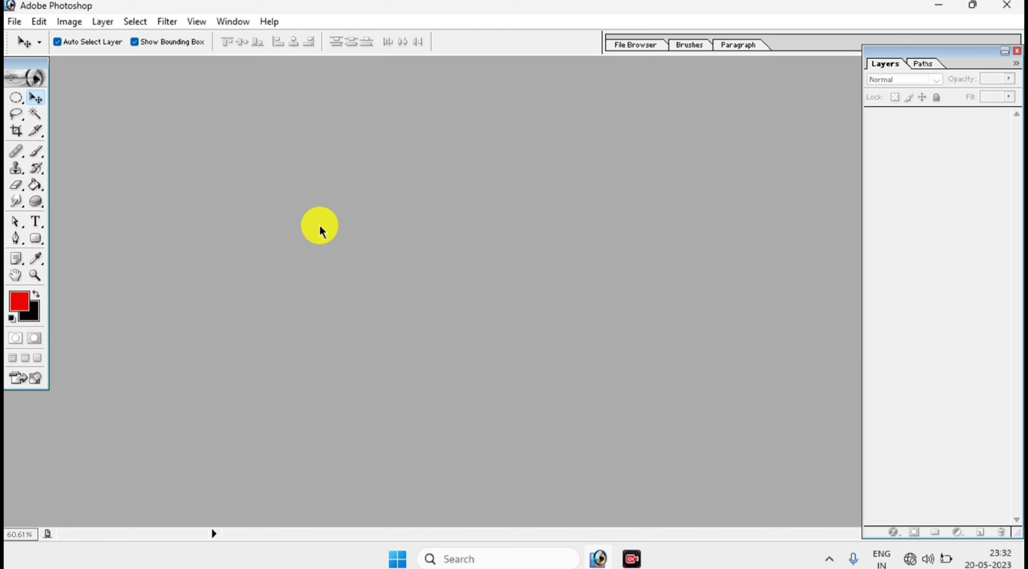
# Create a new document using the 1280 x 720 HDTV 720P preset.
pyautogui.click(15, 22)
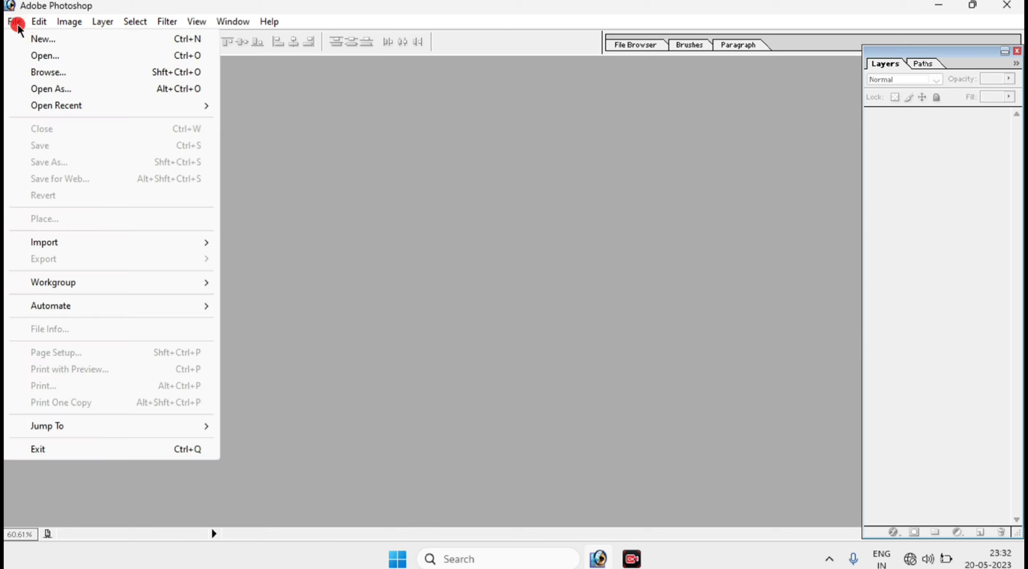
pyautogui.click(40, 39)
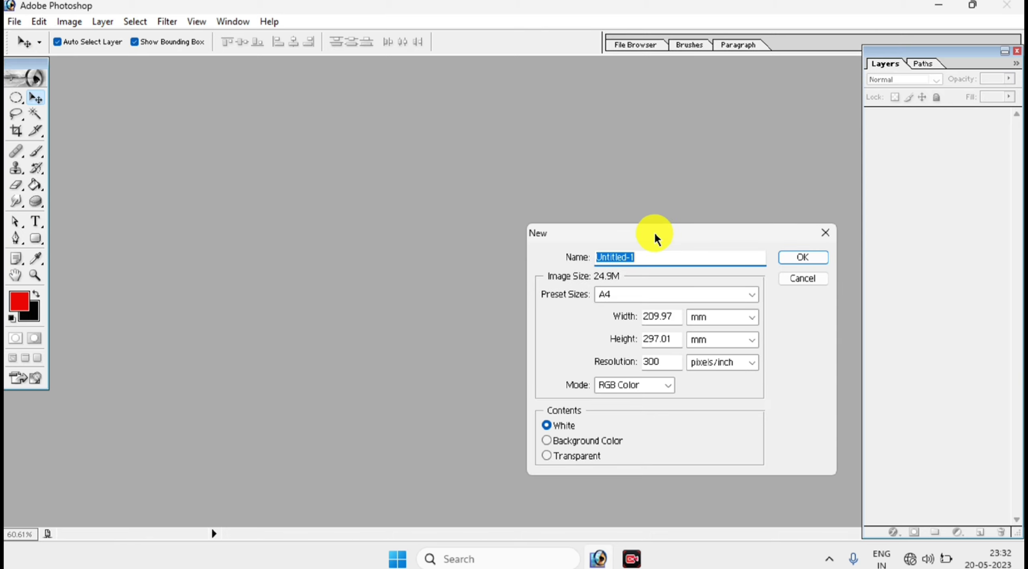
pyautogui.moveTo(655, 238); pyautogui.dragTo(467, 168)
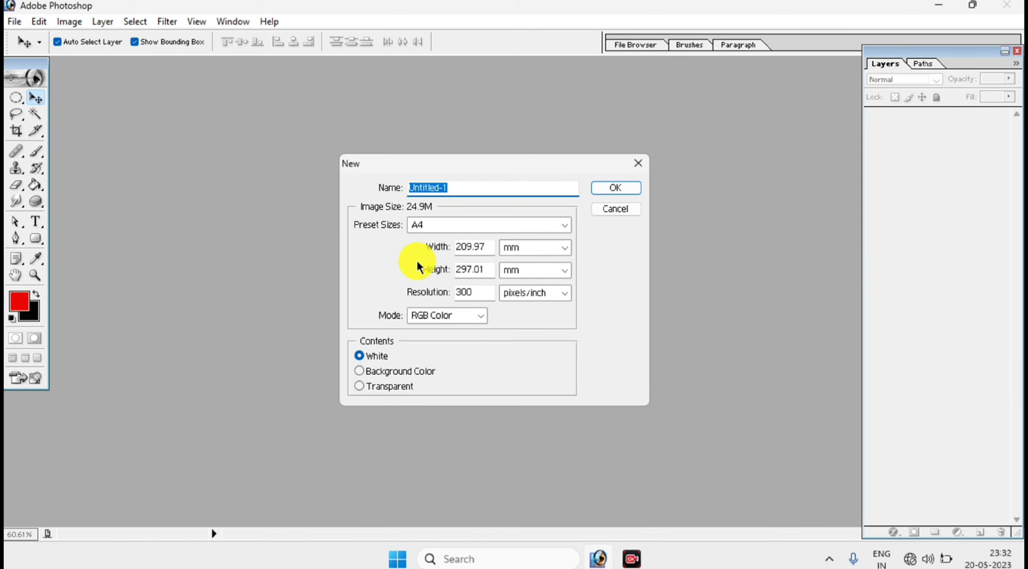
pyautogui.press('Tab')
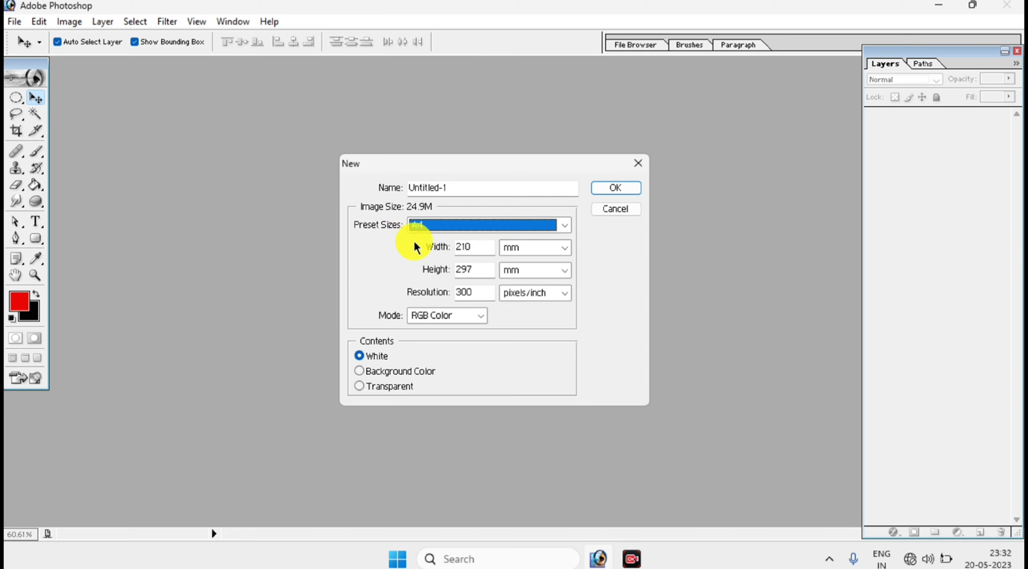
pyautogui.click(473, 228)
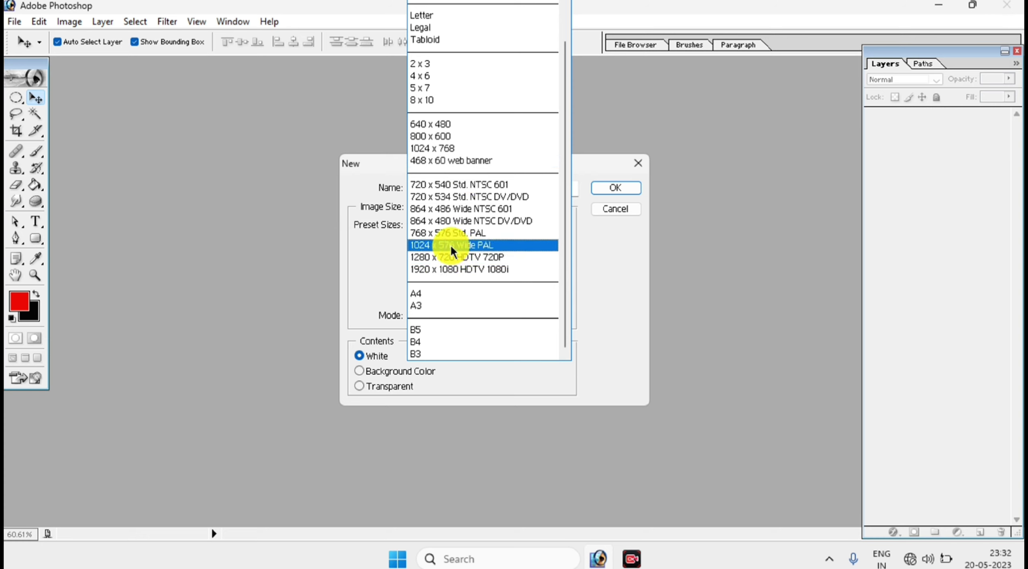
pyautogui.click(488, 258)
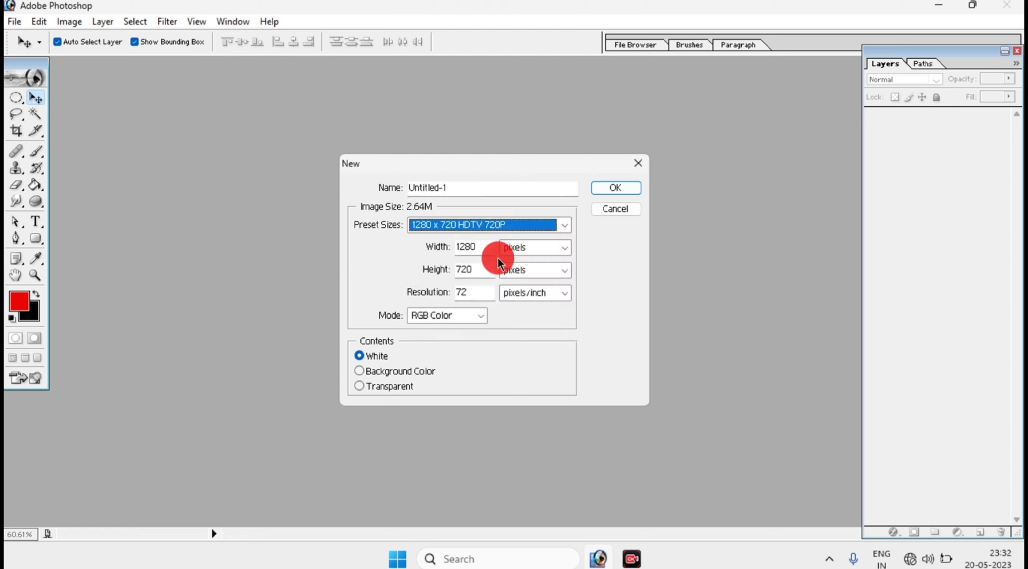
pyautogui.click(616, 189)
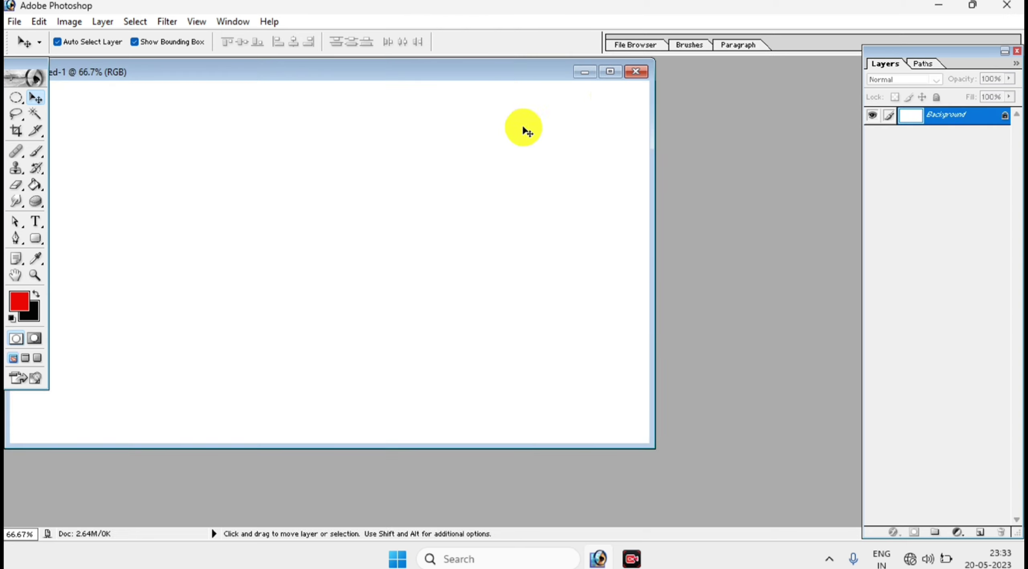
# Maximize the new document window and fit the canvas on screen.
pyautogui.click(610, 71)
pyautogui.hotkey('ctrl', '0')
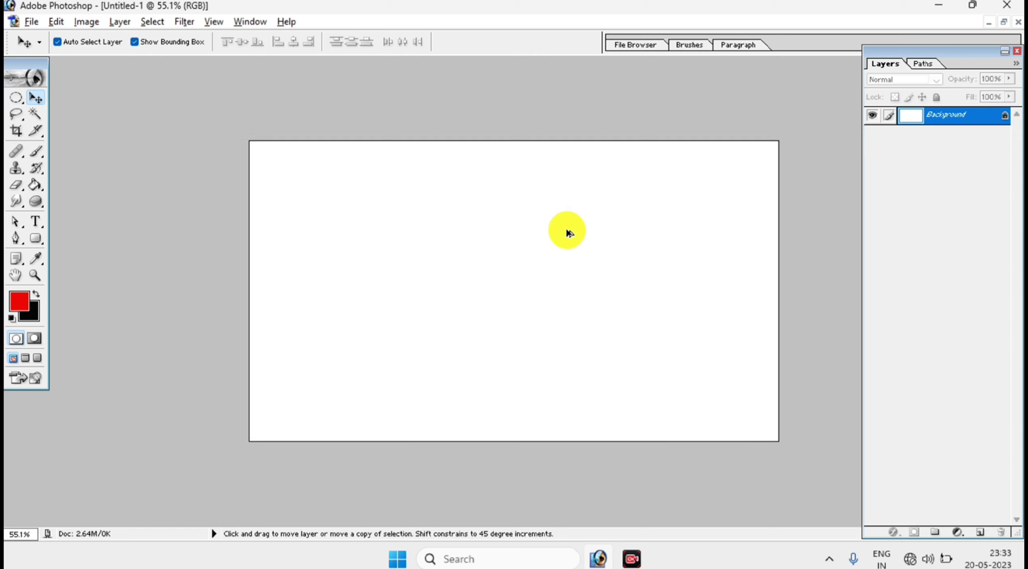
pyautogui.hotkey('ctrl', '0')
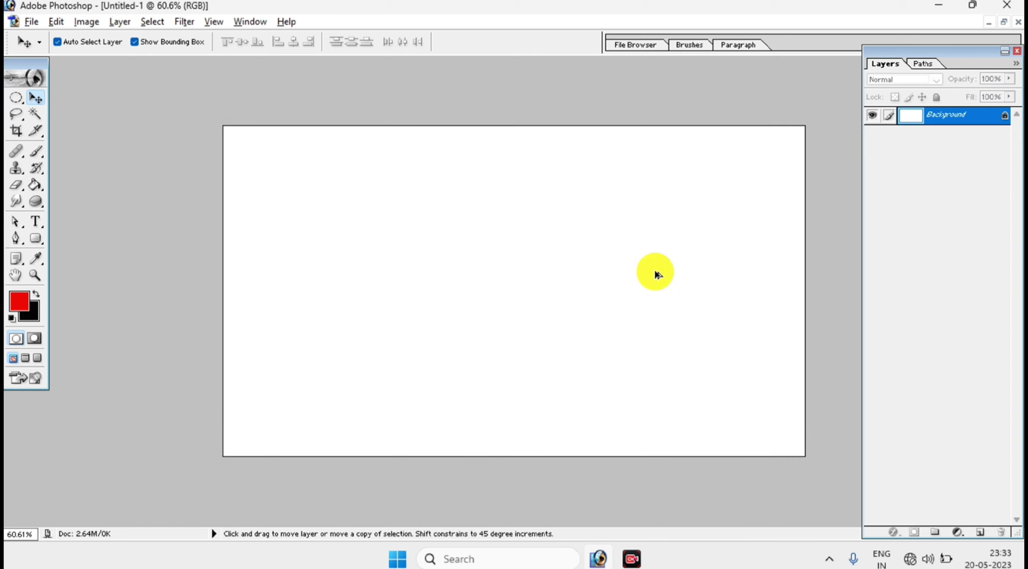
pyautogui.hotkey('ctrl', '0')
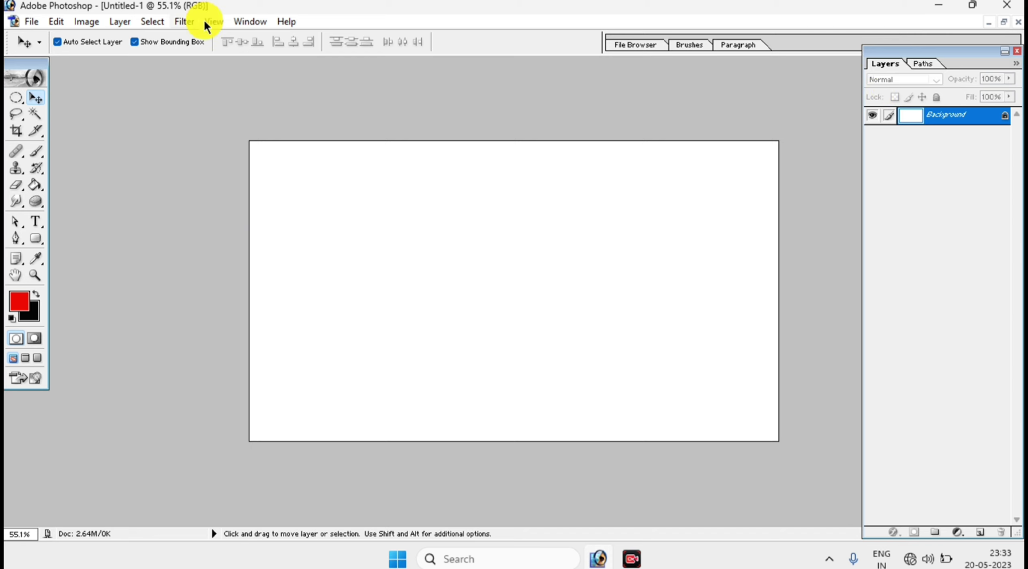
# Shorten the Layers panel and add a Gradient fill layer over the background.
pyautogui.click(246, 21)
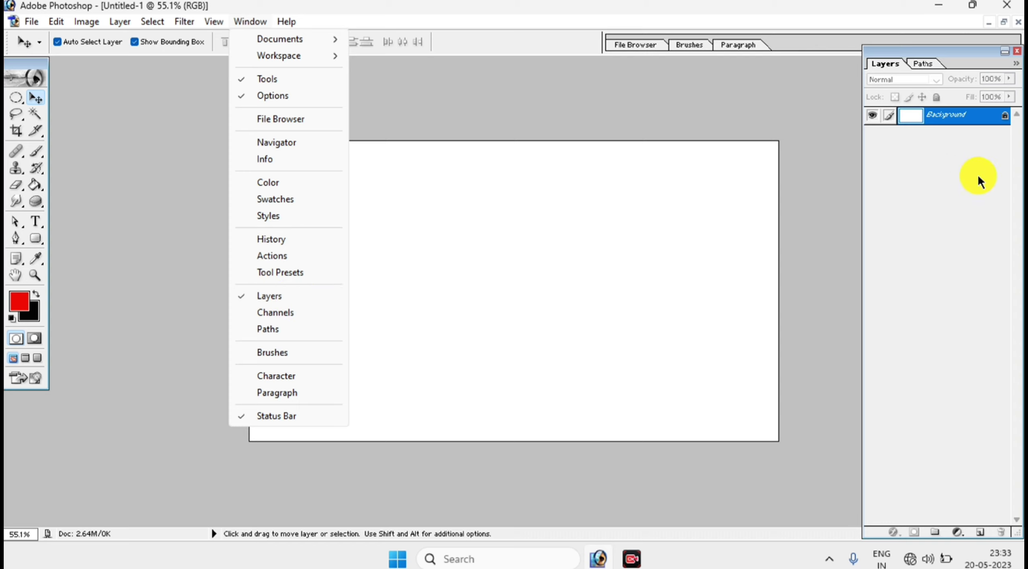
pyautogui.click(913, 195)
pyautogui.moveTo(960, 55); pyautogui.dragTo(956, 50)
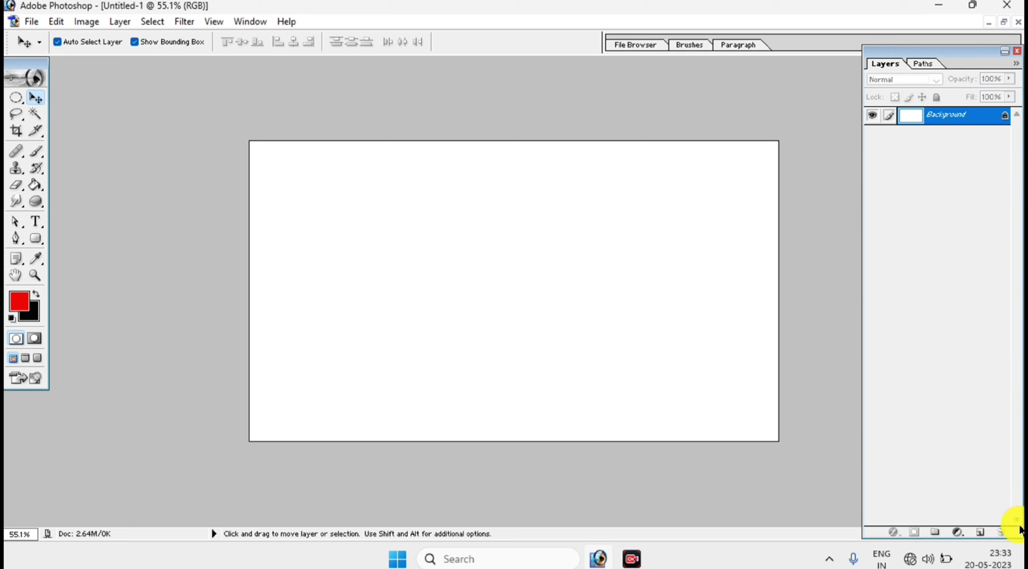
pyautogui.moveTo(1018, 544); pyautogui.dragTo(955, 357)
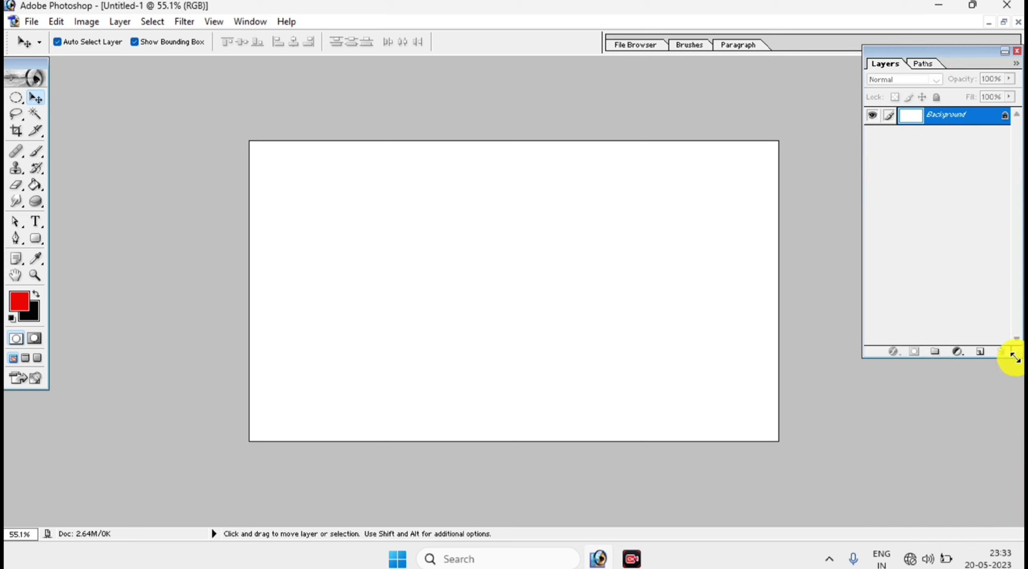
pyautogui.click(958, 353)
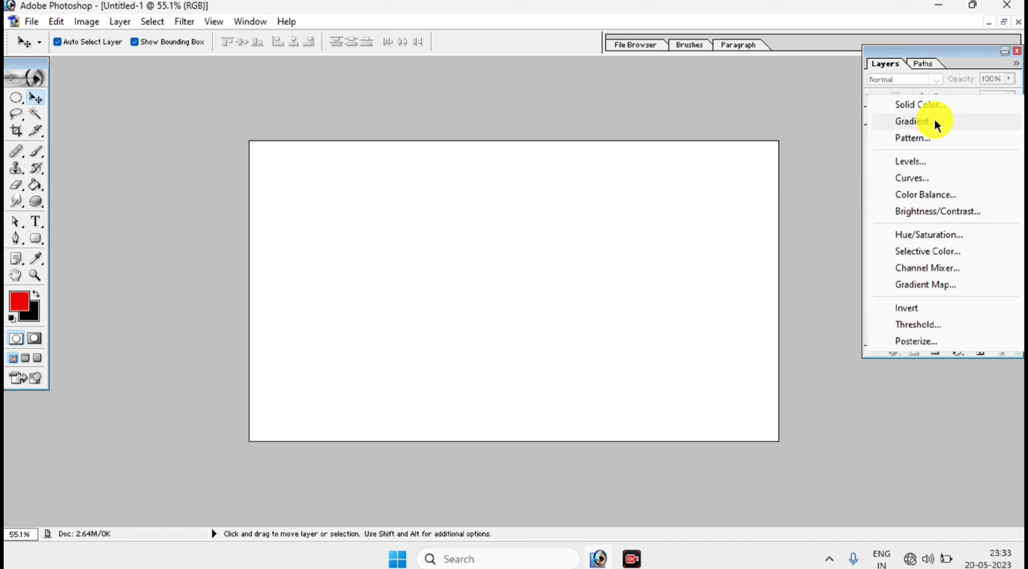
pyautogui.click(944, 122)
# In the Gradient Editor, apply the Black, White preset and make the left stop white.
pyautogui.moveTo(853, 331); pyautogui.dragTo(854, 236)
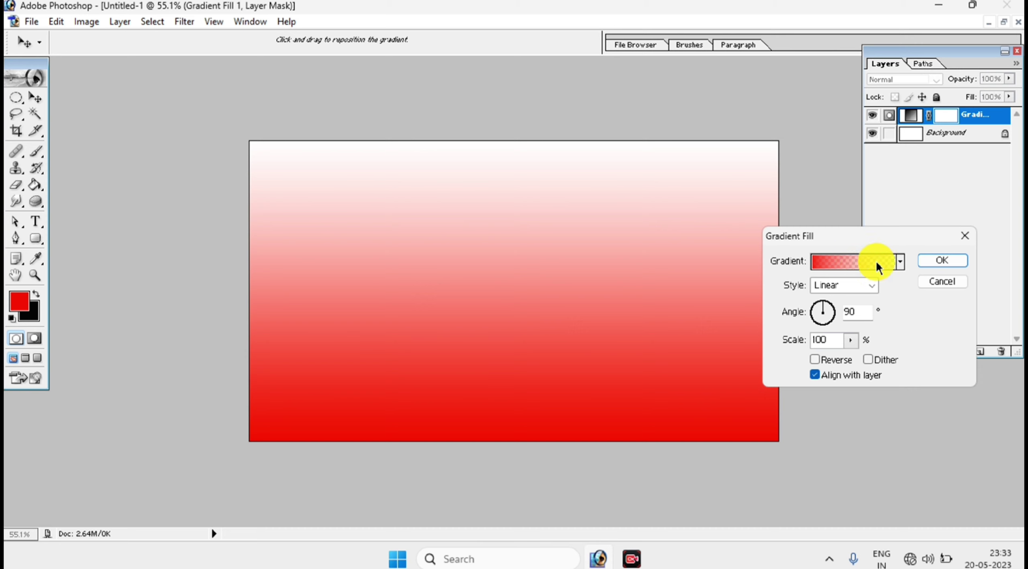
pyautogui.click(851, 263)
pyautogui.moveTo(821, 171); pyautogui.dragTo(836, 232)
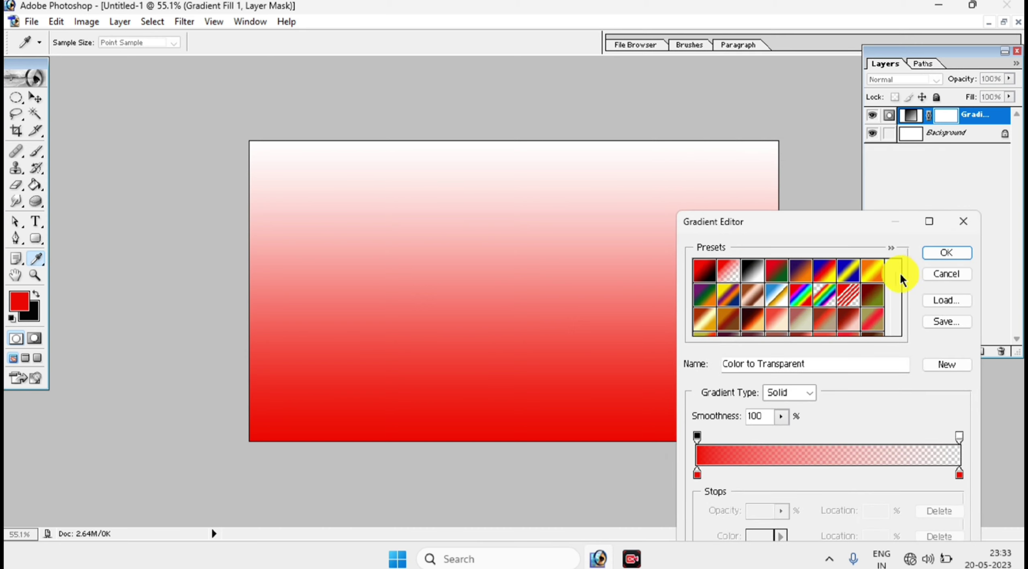
pyautogui.scroll(-5, 883, 281)
pyautogui.scroll(-5, 883, 281)
pyautogui.scroll(10, 885, 281)
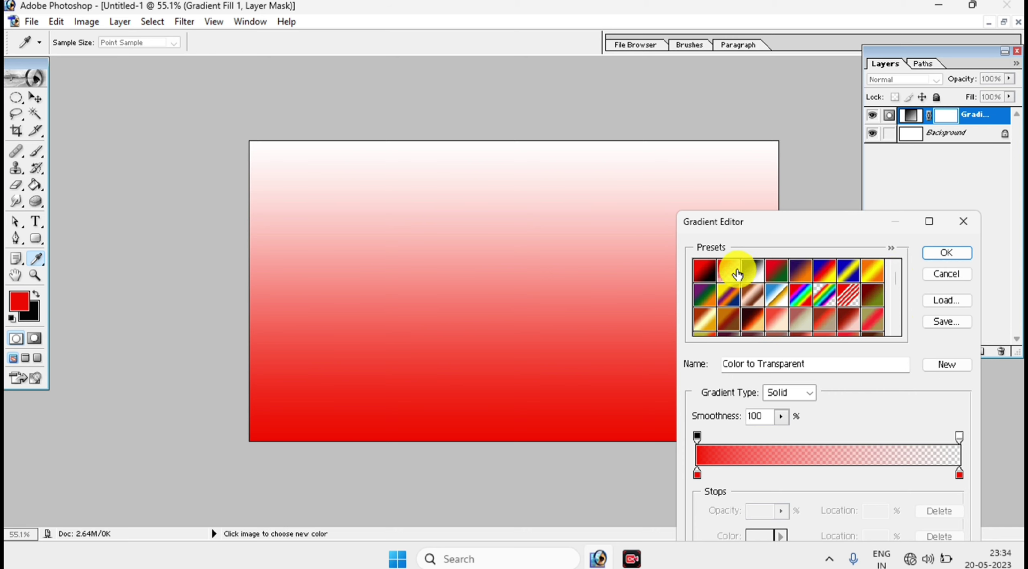
pyautogui.click(754, 271)
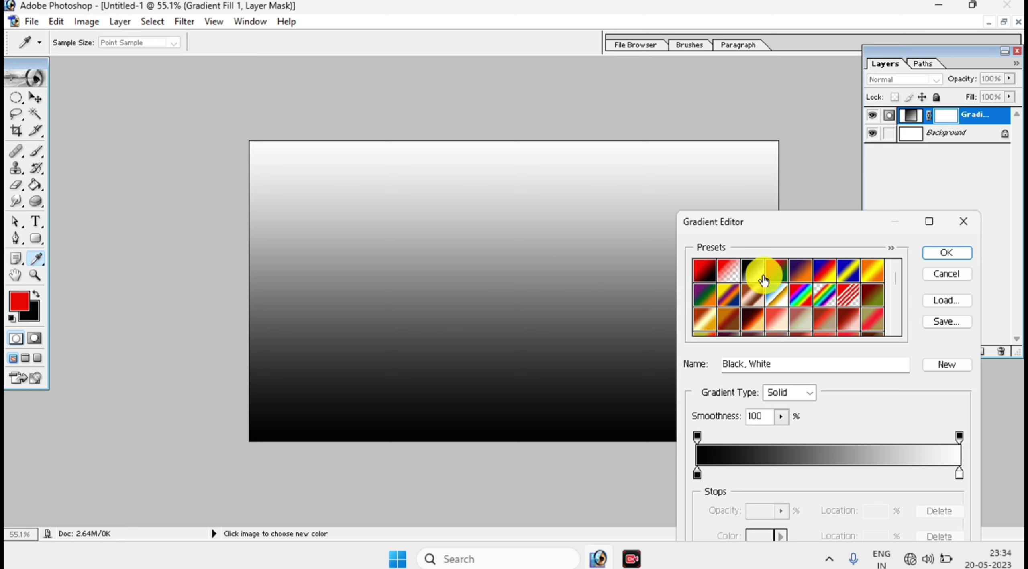
pyautogui.click(698, 475)
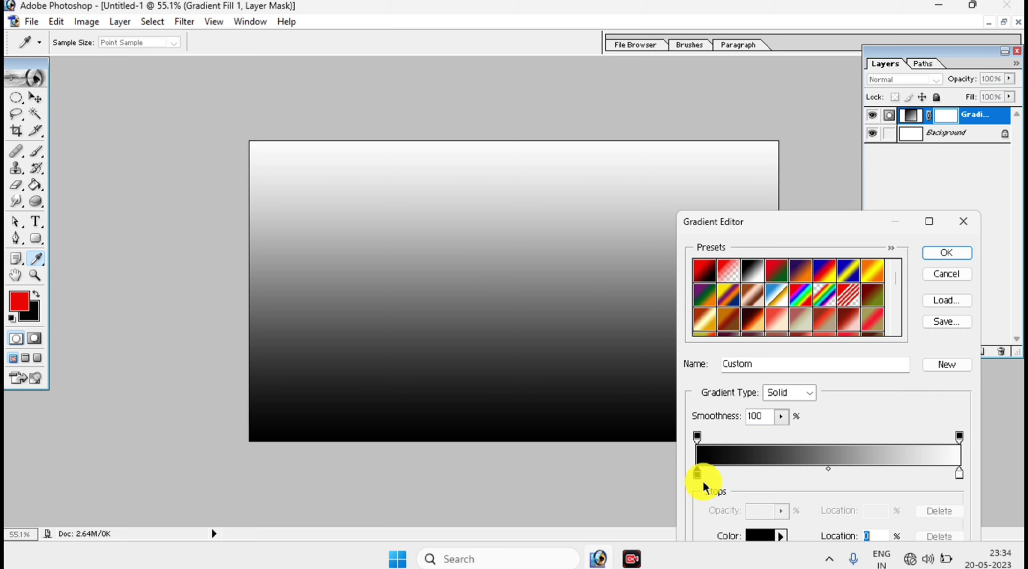
pyautogui.click(759, 536)
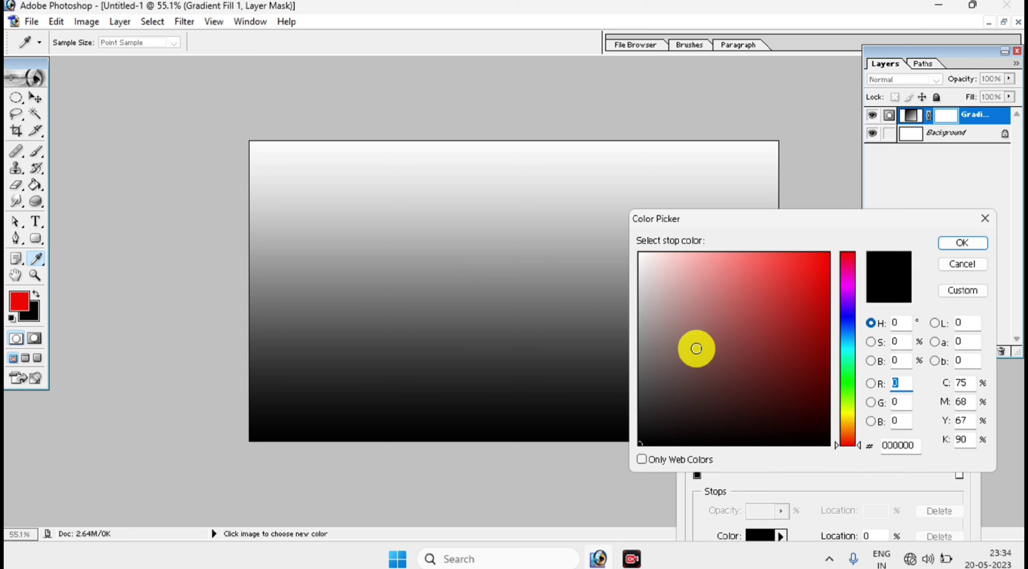
pyautogui.moveTo(695, 346); pyautogui.dragTo(613, 204)
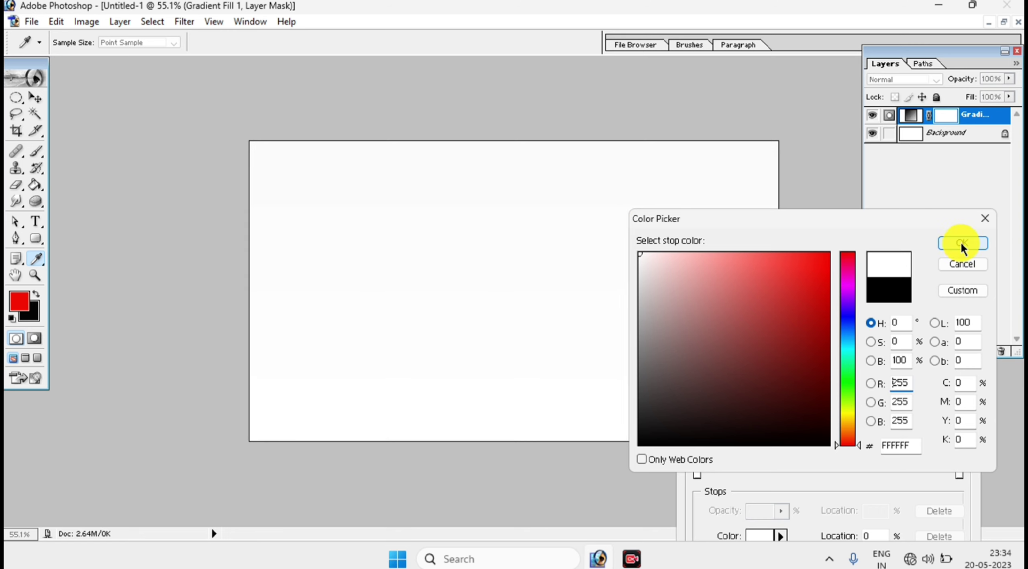
pyautogui.click(962, 246)
# Set the right gradient stop to teal 47FFE3 and accept the gradient.
pyautogui.click(912, 395)
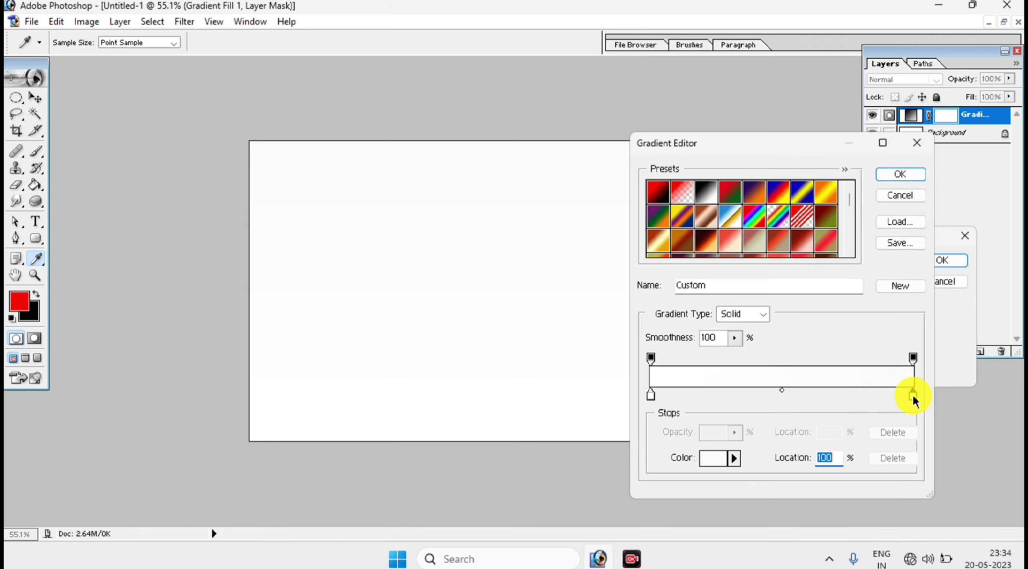
pyautogui.click(712, 459)
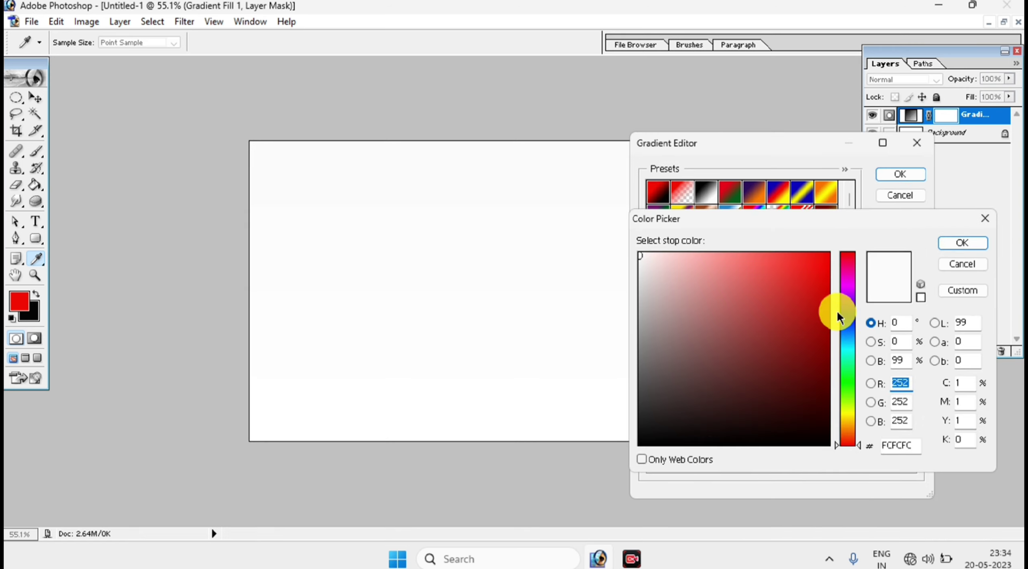
pyautogui.click(848, 356)
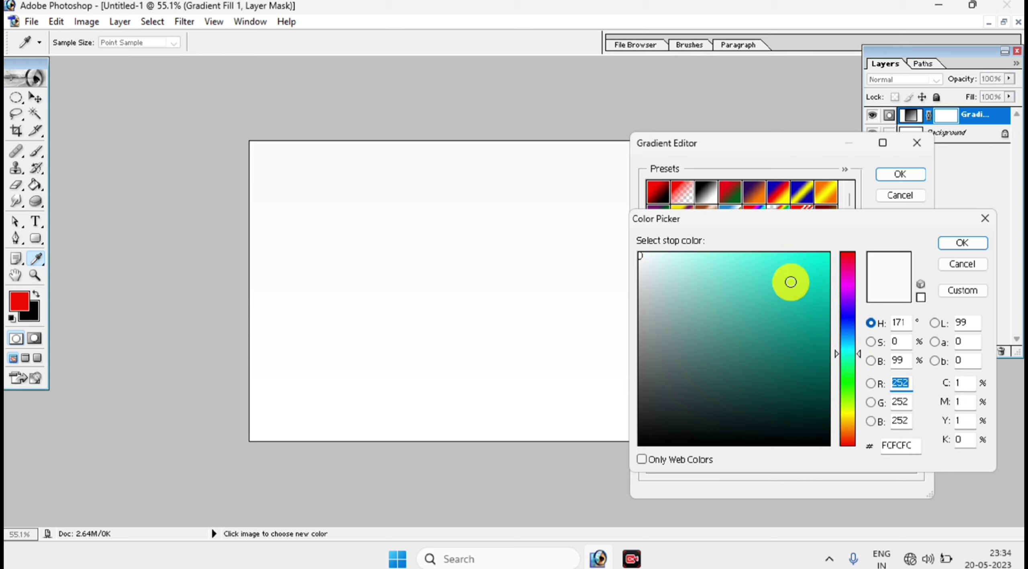
pyautogui.moveTo(789, 280); pyautogui.dragTo(775, 232)
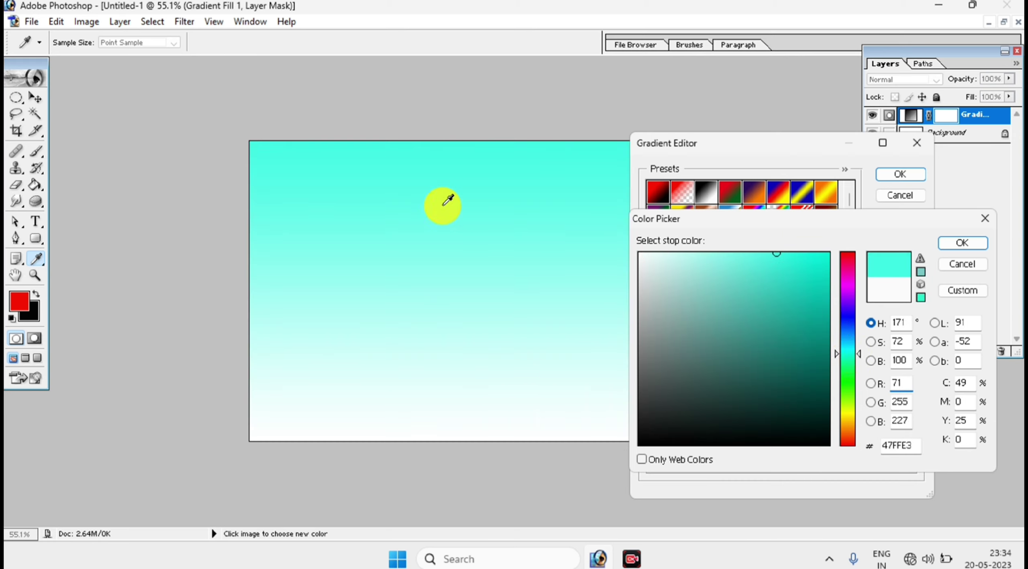
pyautogui.click(952, 246)
pyautogui.click(907, 176)
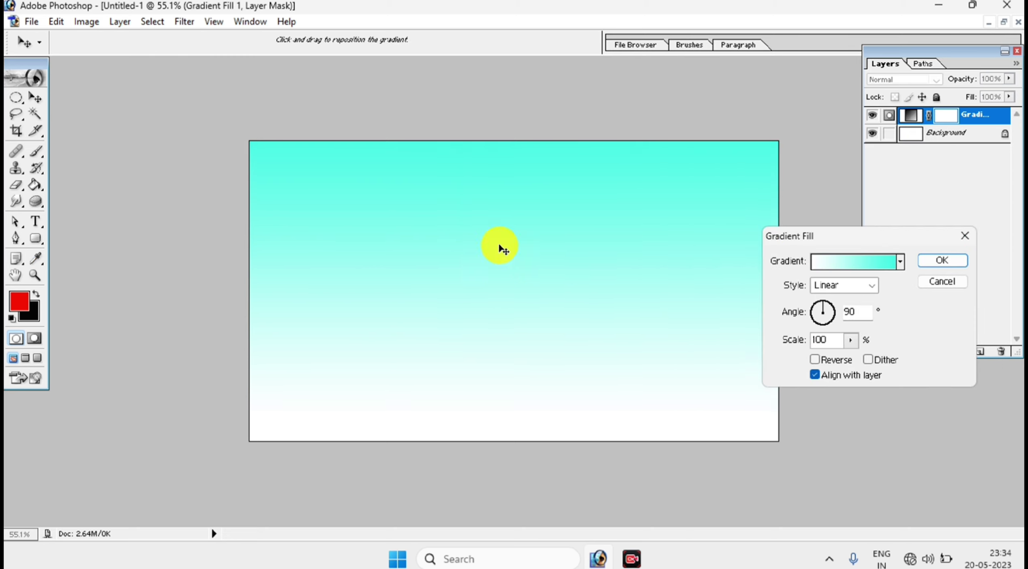
# Reposition the gradient on the canvas so teal extends down, then apply the fill.
pyautogui.moveTo(497, 317); pyautogui.dragTo(502, 180)
pyautogui.moveTo(500, 241)
pyautogui.mouseDown()
pyautogui.moveTo(498, 282)
pyautogui.moveTo(498, 204)
pyautogui.moveTo(502, 257)
pyautogui.mouseUp()
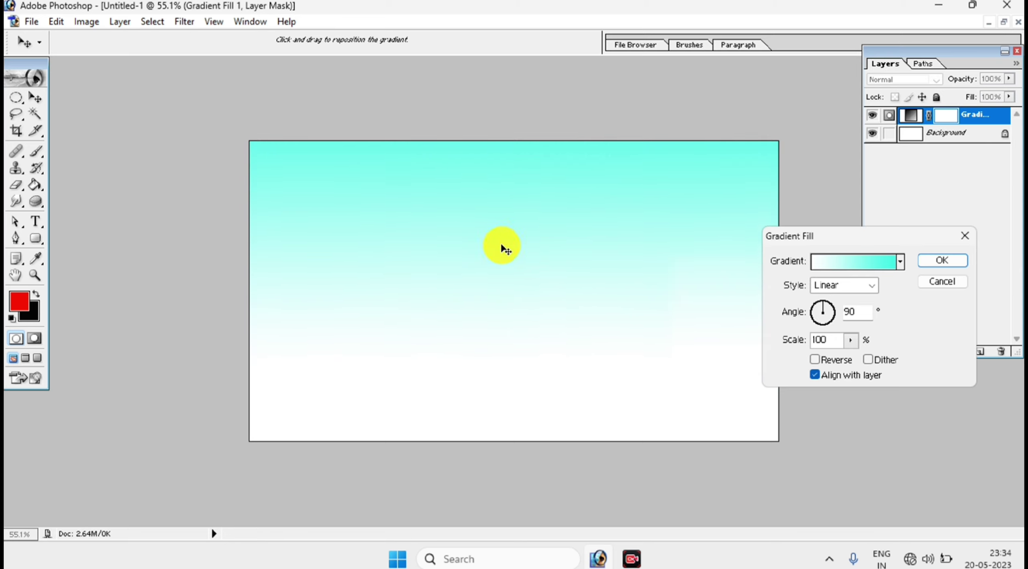
pyautogui.click(938, 262)
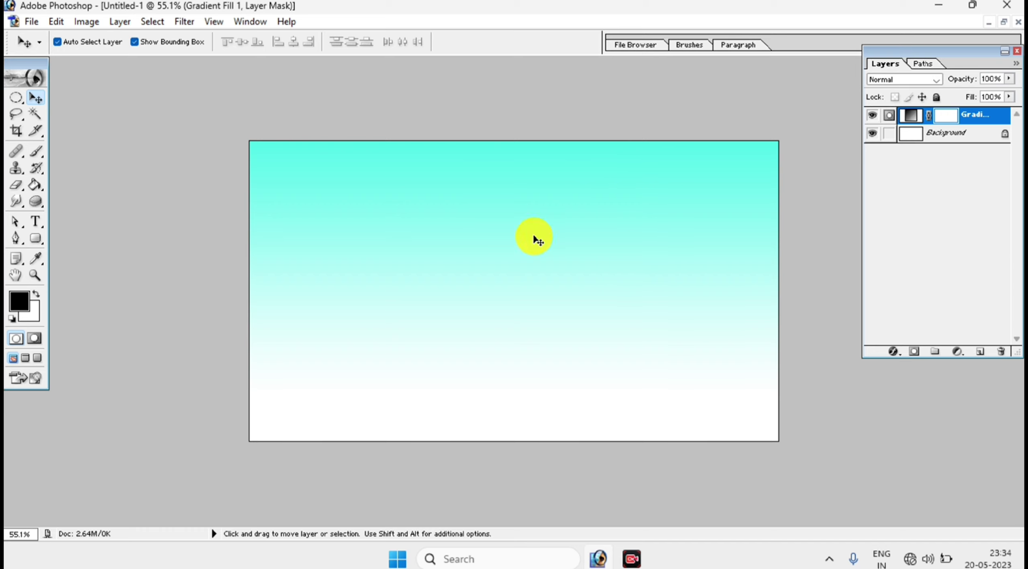
# Select the Rectangle Tool from the shape flyout in Shape Layers mode.
pyautogui.scroll(-1, 530, 268)
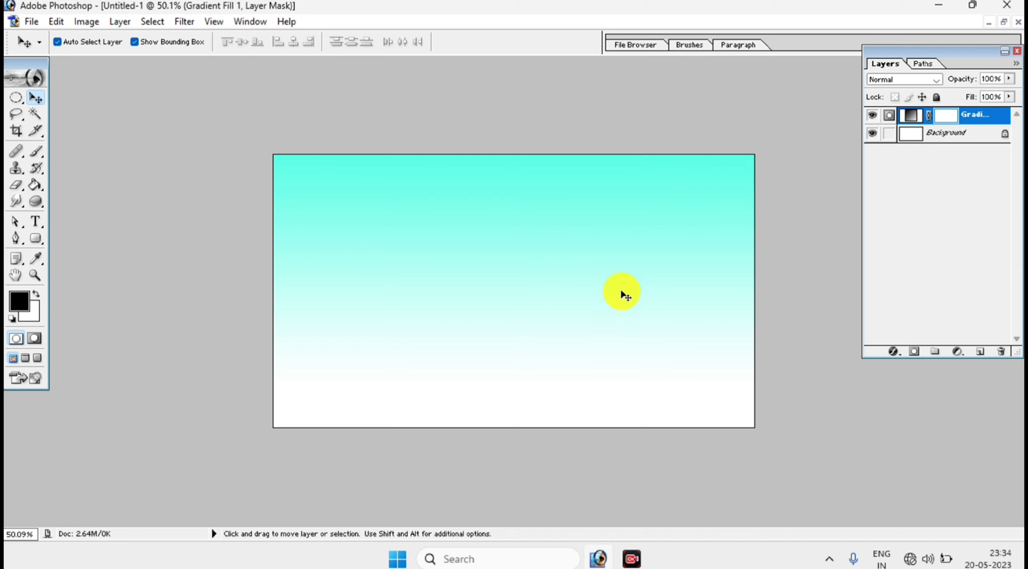
pyautogui.moveTo(21, 61); pyautogui.dragTo(25, 60)
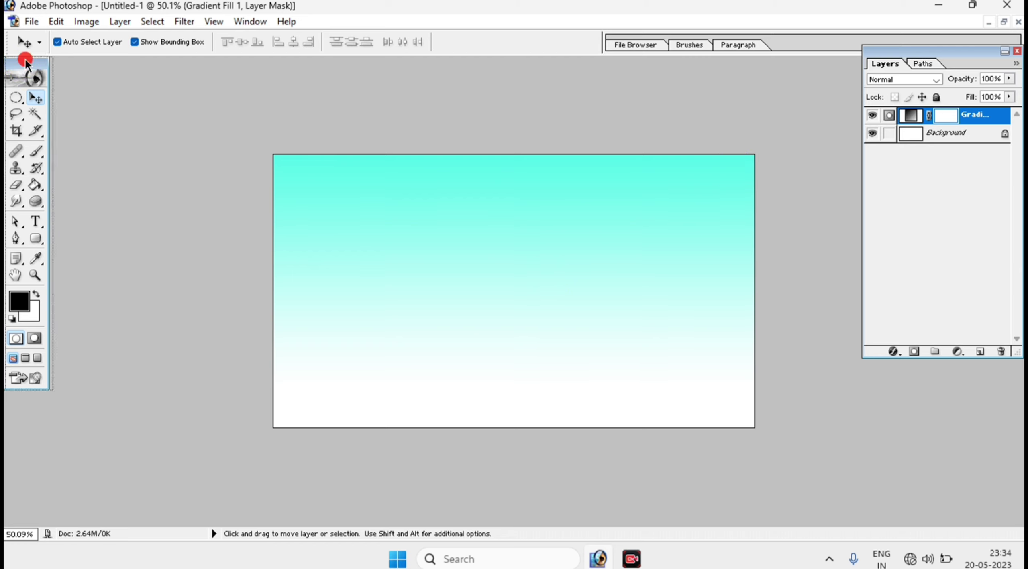
pyautogui.click(39, 240)
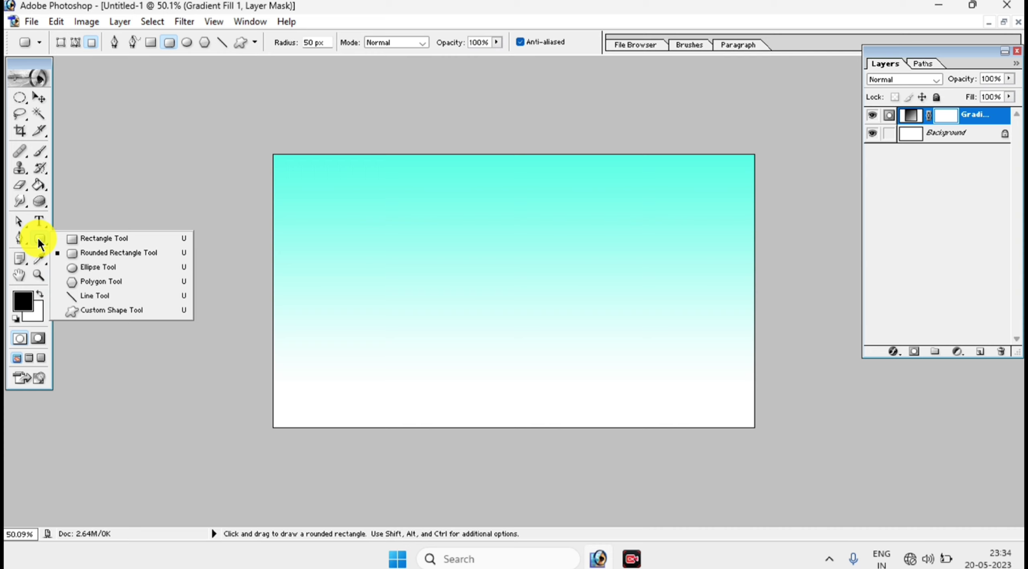
pyautogui.click(132, 238)
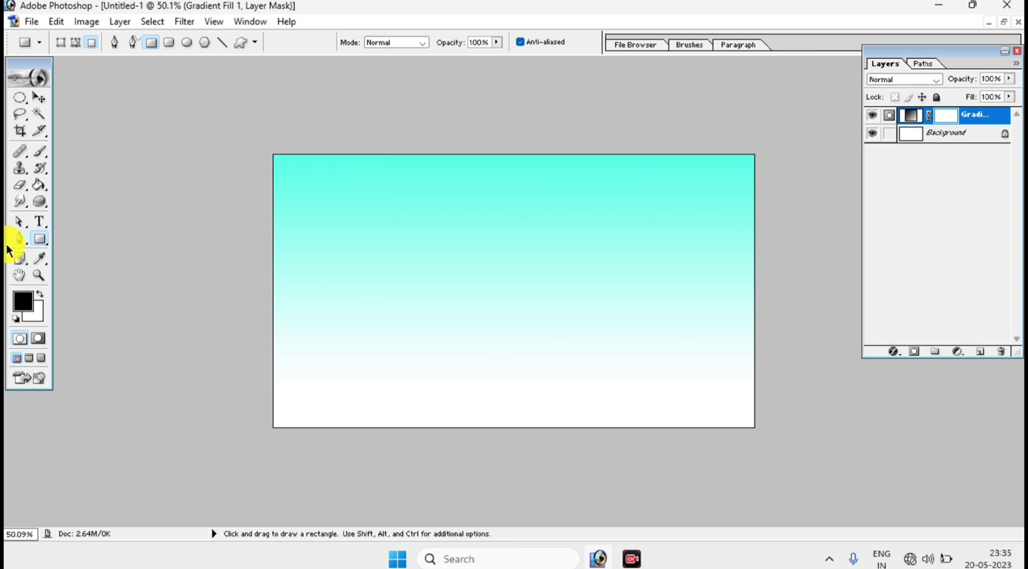
pyautogui.click(60, 43)
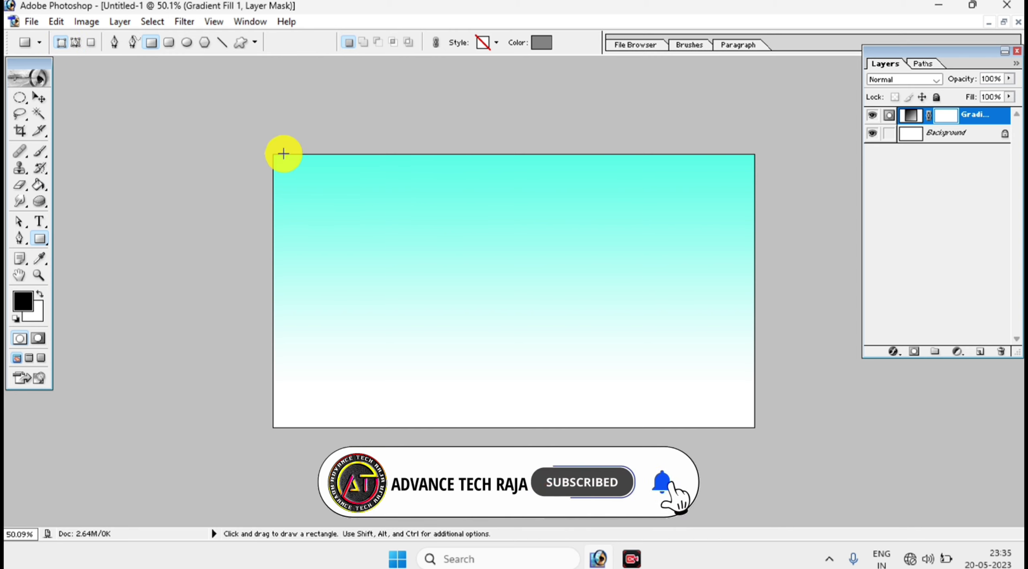
# Draw a full-width rectangle across the top and align it to the canvas edge.
pyautogui.moveTo(272, 151); pyautogui.dragTo(756, 203)
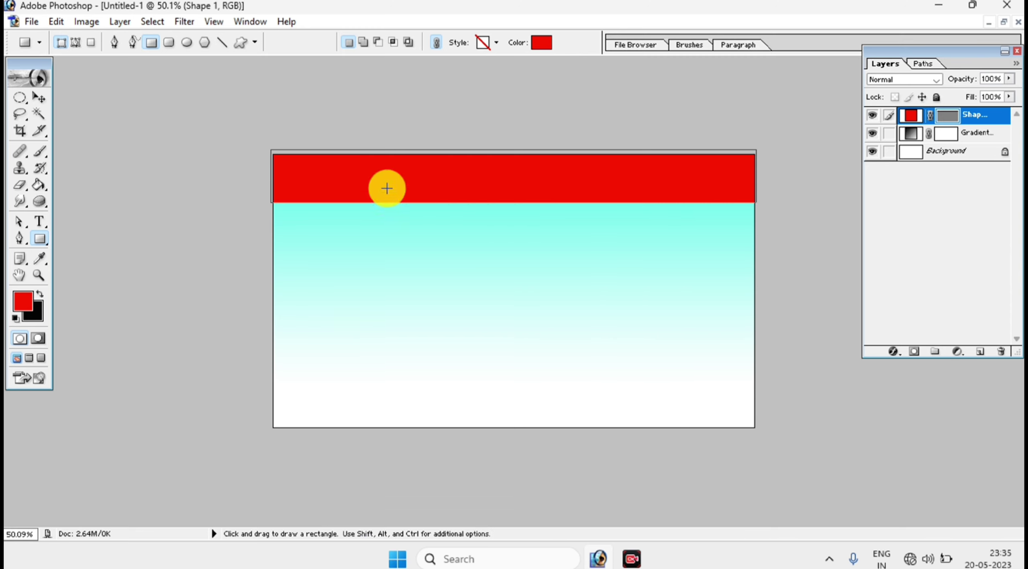
pyautogui.click(40, 97)
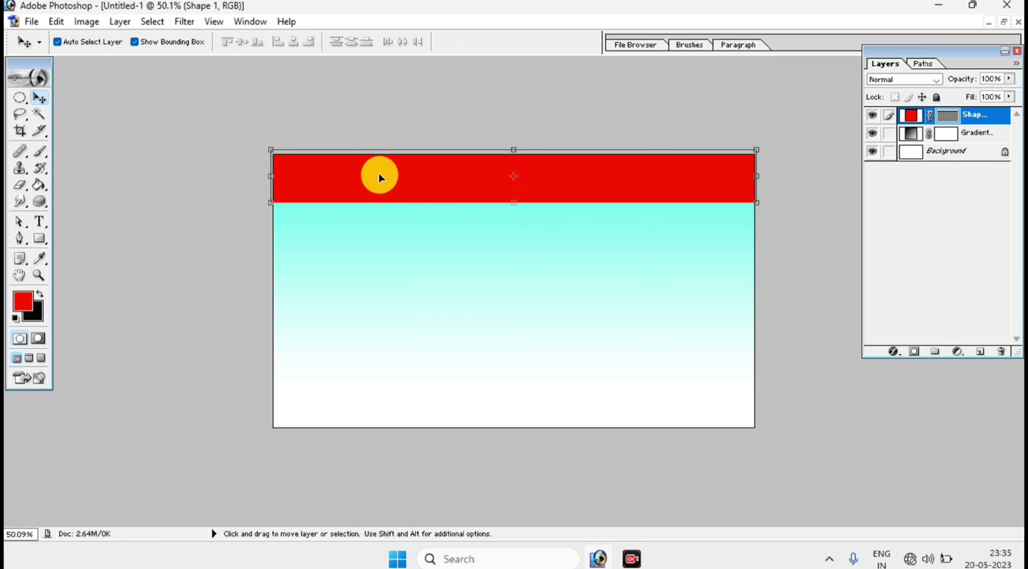
pyautogui.moveTo(379, 177); pyautogui.dragTo(412, 183)
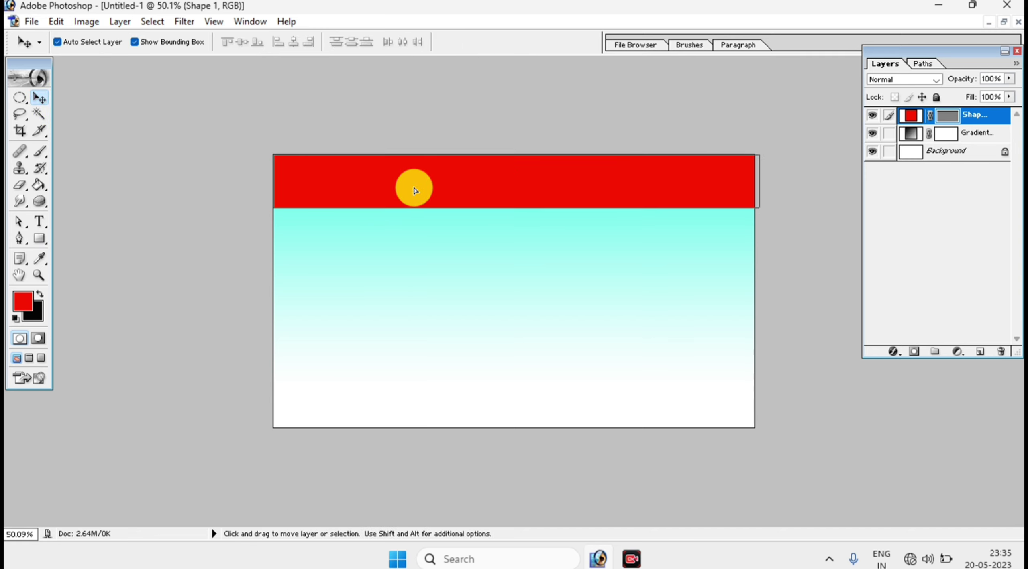
pyautogui.moveTo(412, 176); pyautogui.dragTo(416, 187)
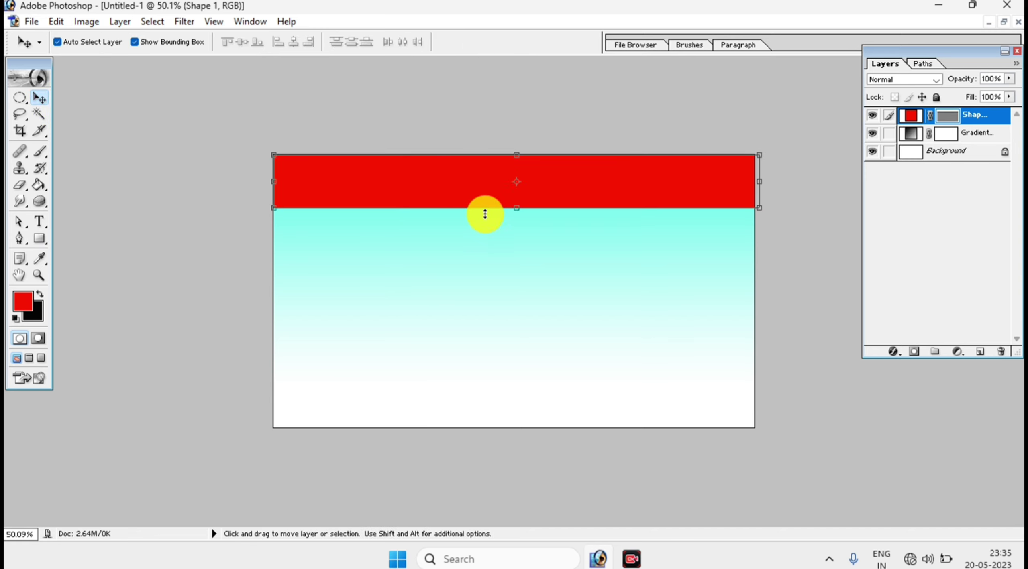
pyautogui.moveTo(485, 214)
pyautogui.mouseDown()
pyautogui.moveTo(475, 203)
pyautogui.moveTo(477, 213)
pyautogui.mouseUp()
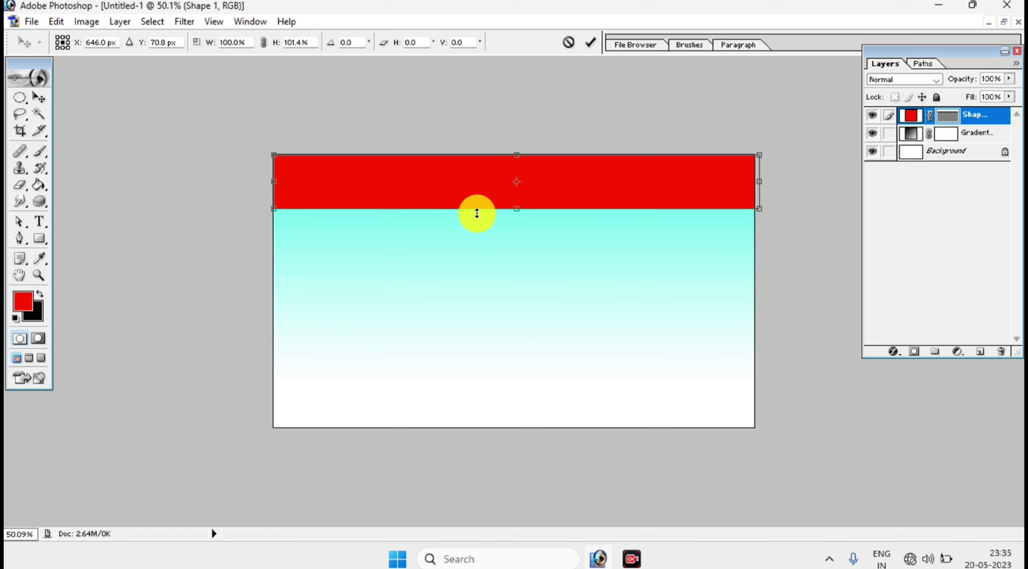
pyautogui.press('Return')
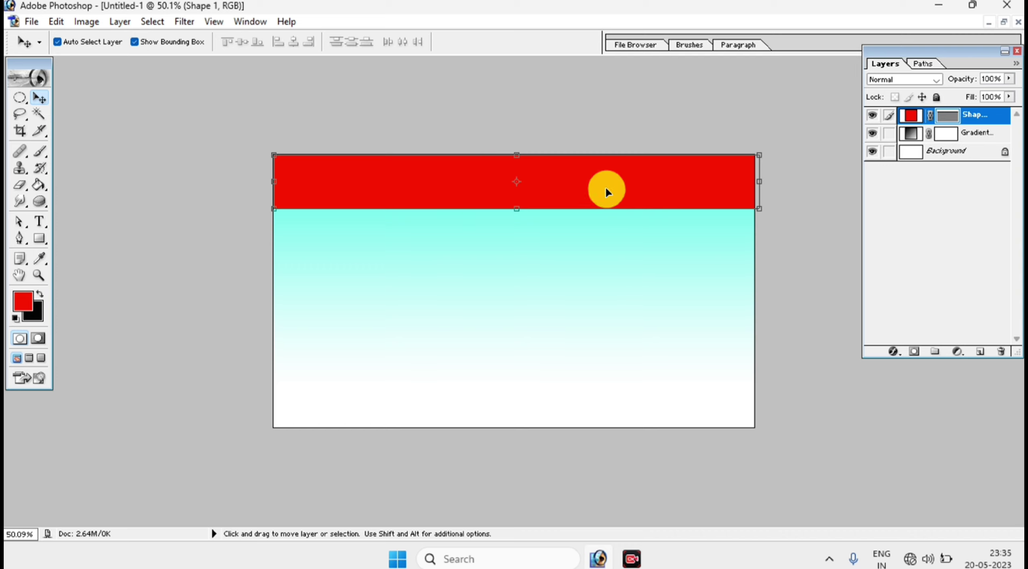
# Set the top bar's fill colour to pure red FF0000 in the Color Picker.
pyautogui.doubleClick(913, 120)
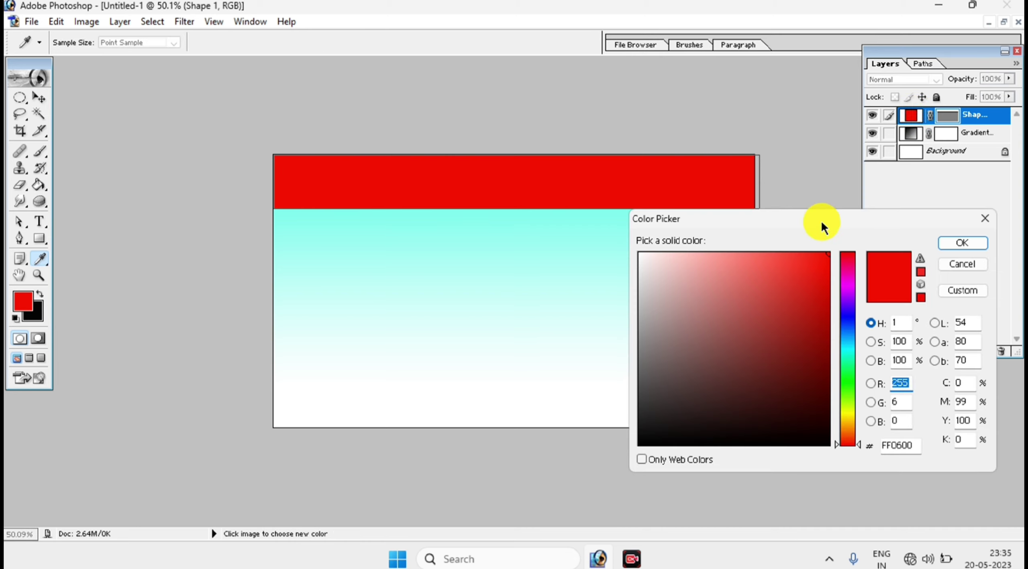
pyautogui.moveTo(827, 220); pyautogui.dragTo(752, 237)
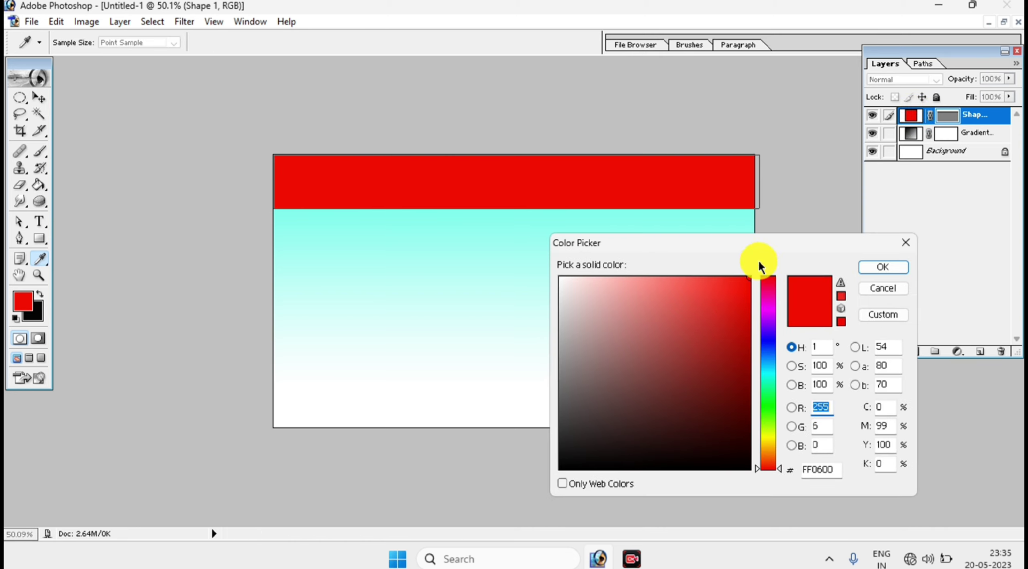
pyautogui.moveTo(765, 307)
pyautogui.mouseDown()
pyautogui.moveTo(769, 298)
pyautogui.moveTo(768, 465)
pyautogui.mouseUp()
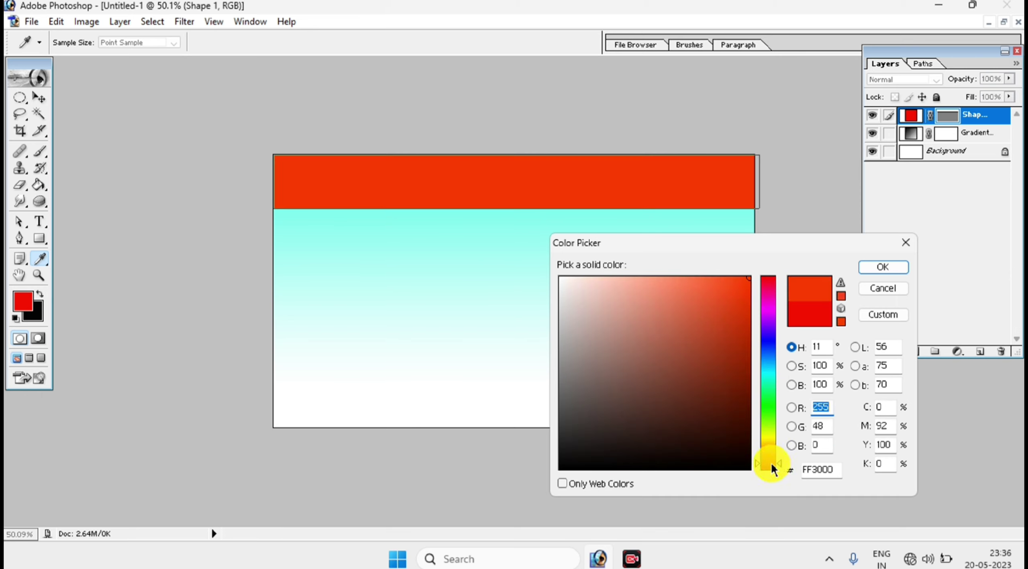
pyautogui.moveTo(767, 321); pyautogui.dragTo(779, 265)
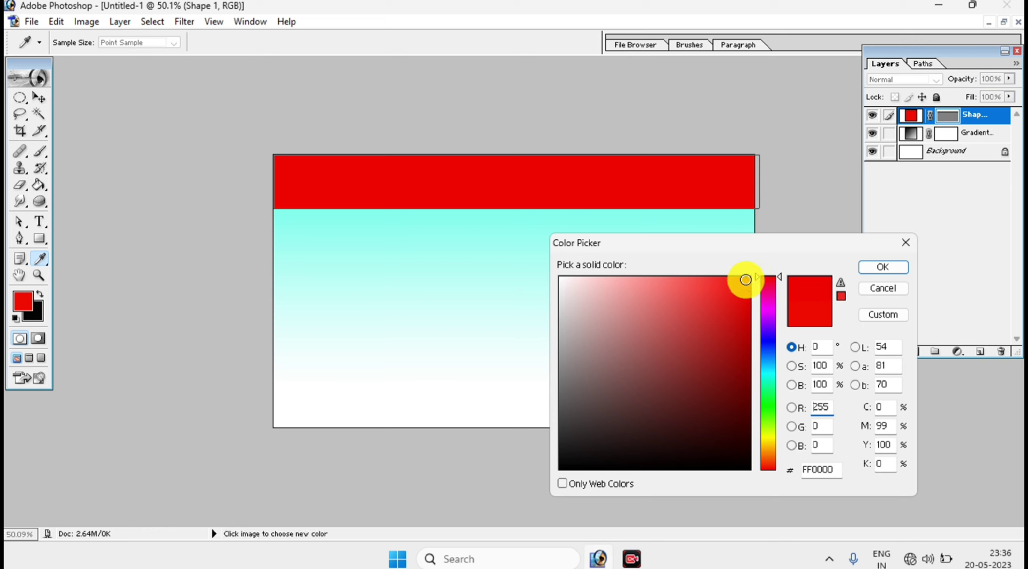
pyautogui.click(886, 270)
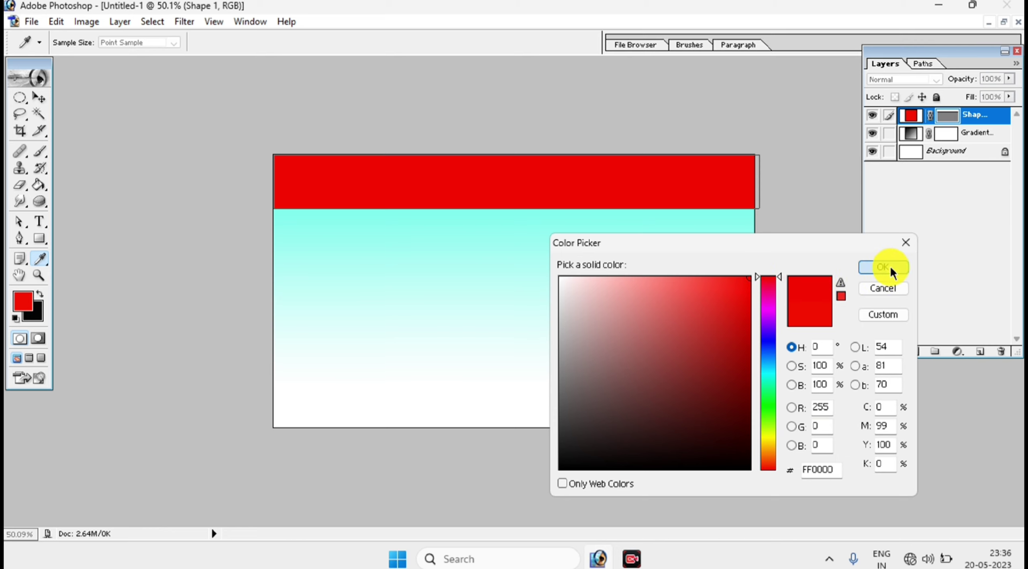
pyautogui.press('v')
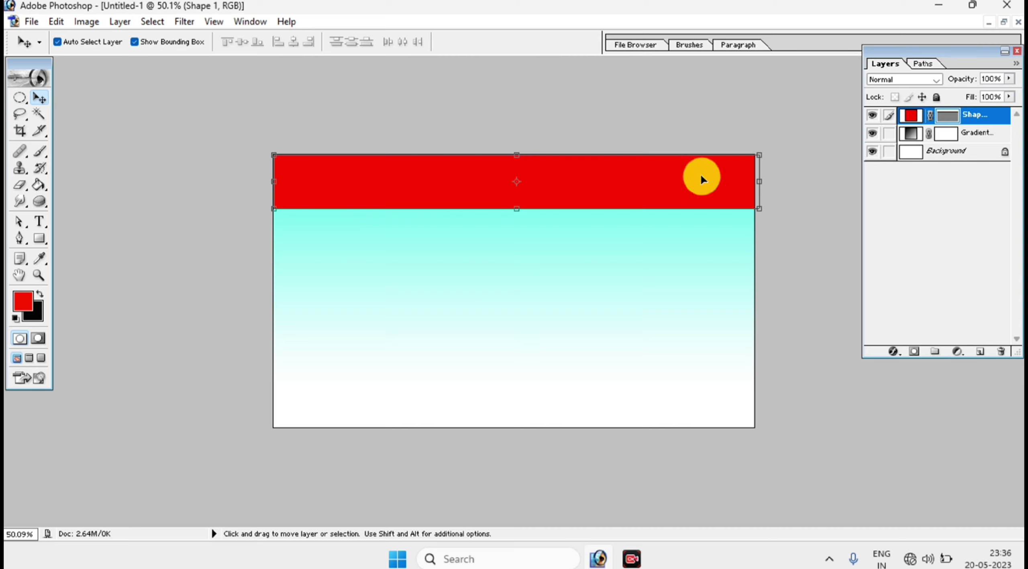
# Rasterize the Shape 1 layer and nudge the red bar up twice.
pyautogui.rightClick(976, 118)
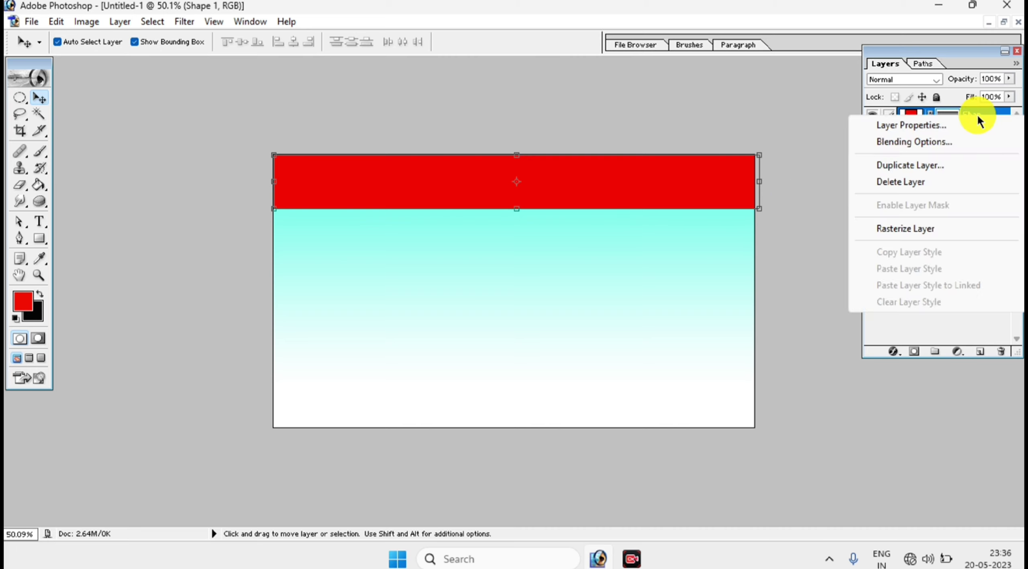
pyautogui.click(909, 236)
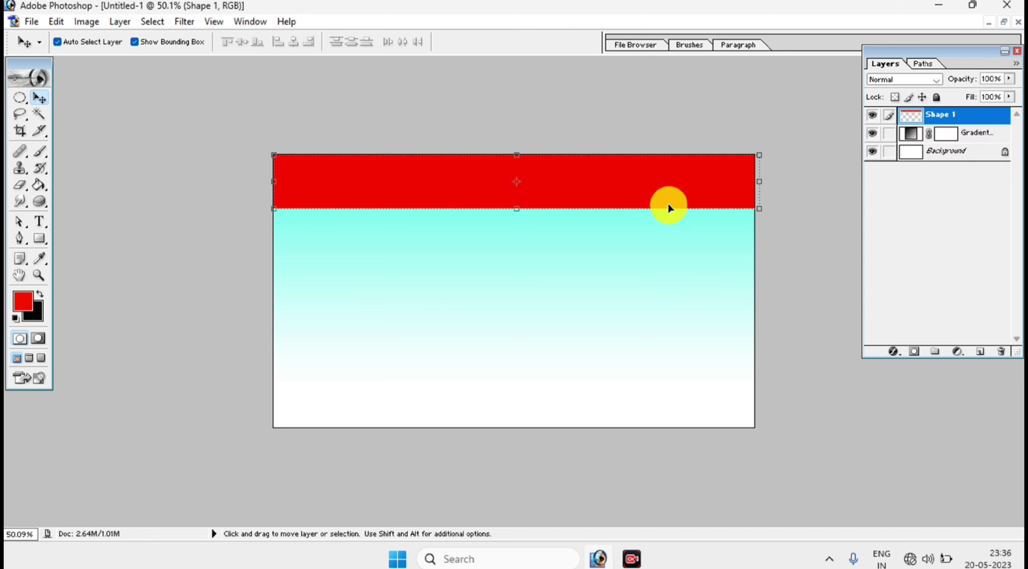
pyautogui.click(891, 120)
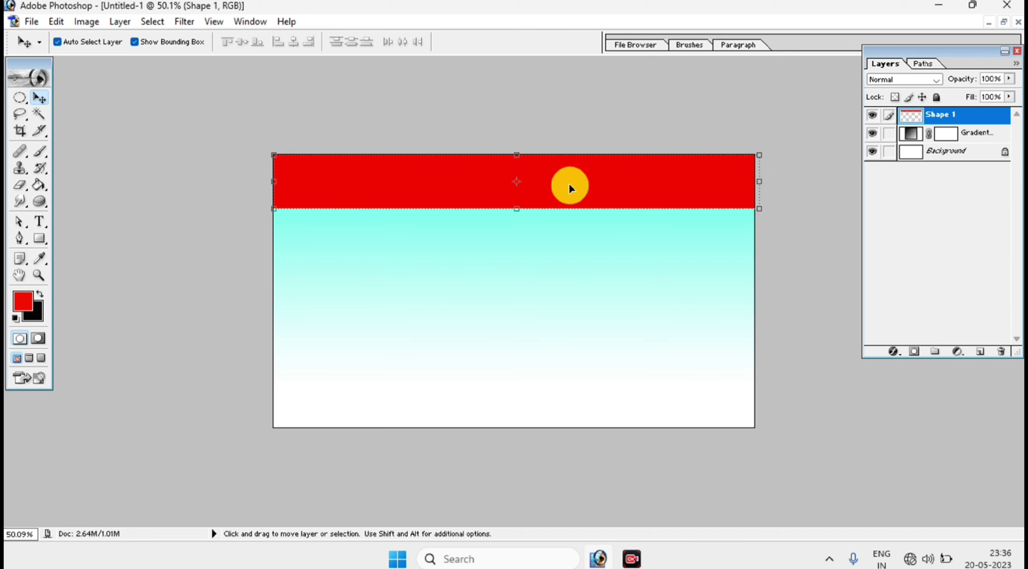
pyautogui.press('Up')
pyautogui.press('Up')
pyautogui.press('Up')
pyautogui.press('Up')
pyautogui.press('Up')
pyautogui.press('Up')
pyautogui.press('Up')
pyautogui.press('Up')
pyautogui.press('Up')
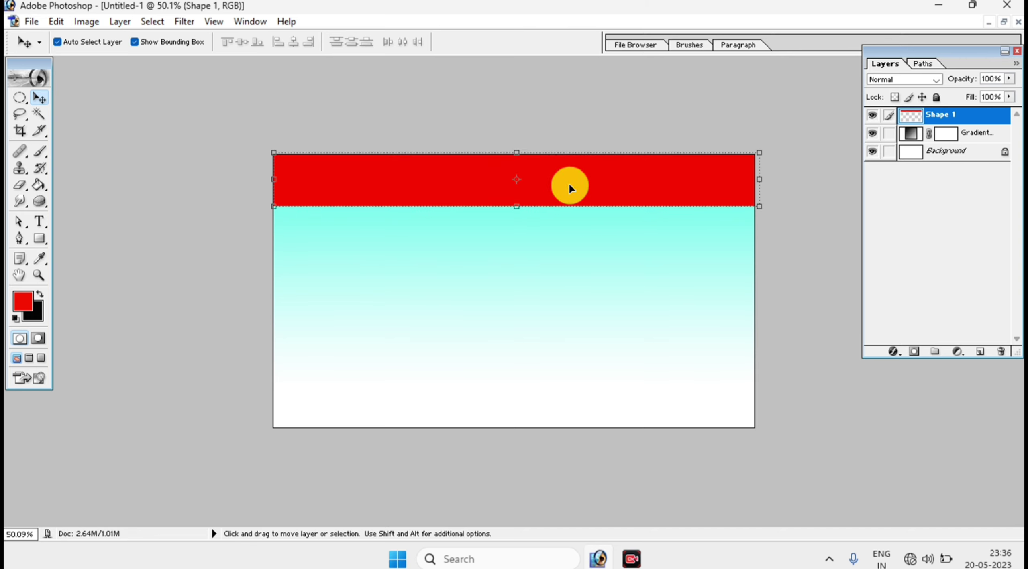
pyautogui.press('Up')
pyautogui.press('Up')
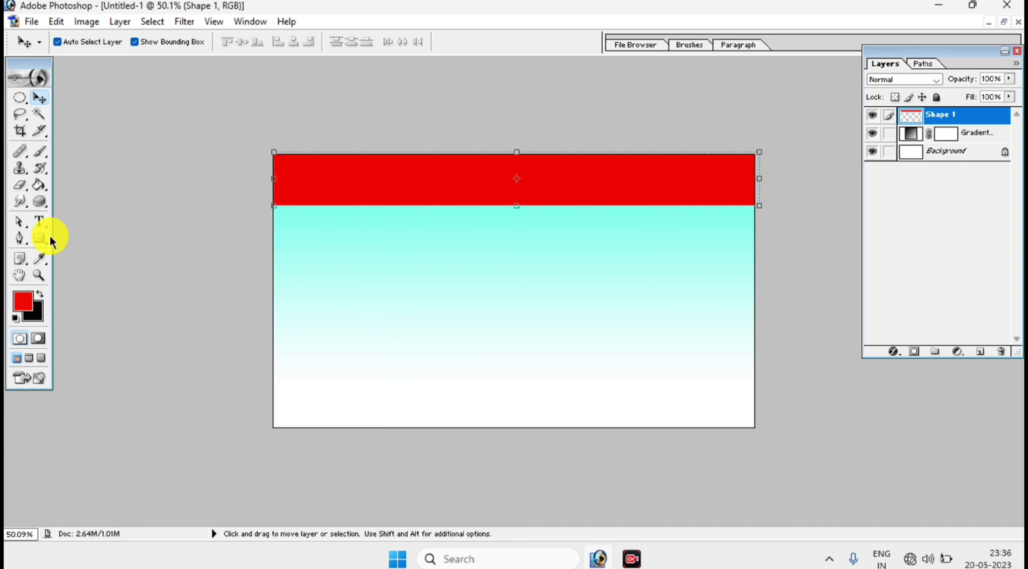
# Type the Hindi title on the red bar in the RAJ 08 font.
pyautogui.click(39, 221)
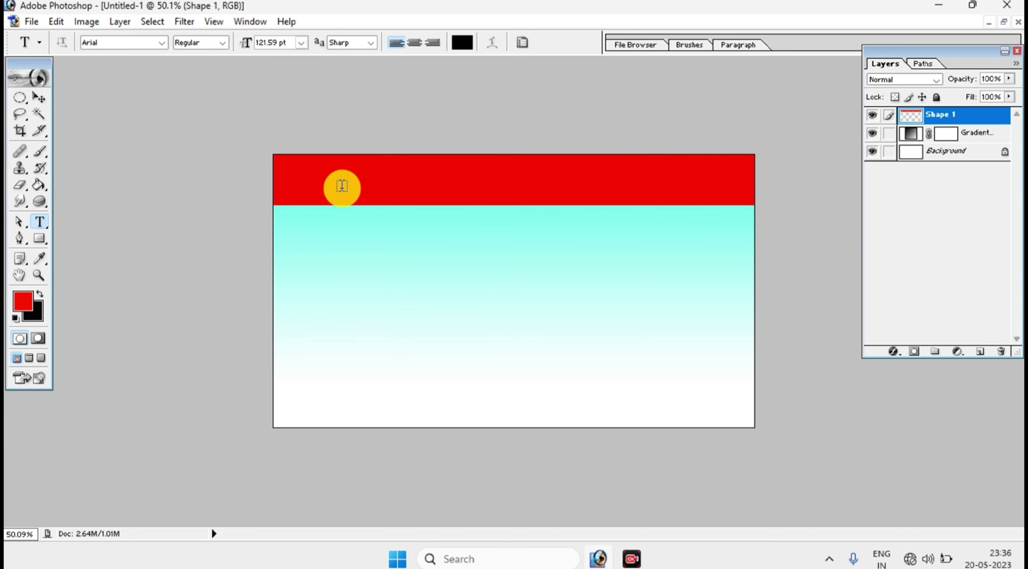
pyautogui.click(344, 191)
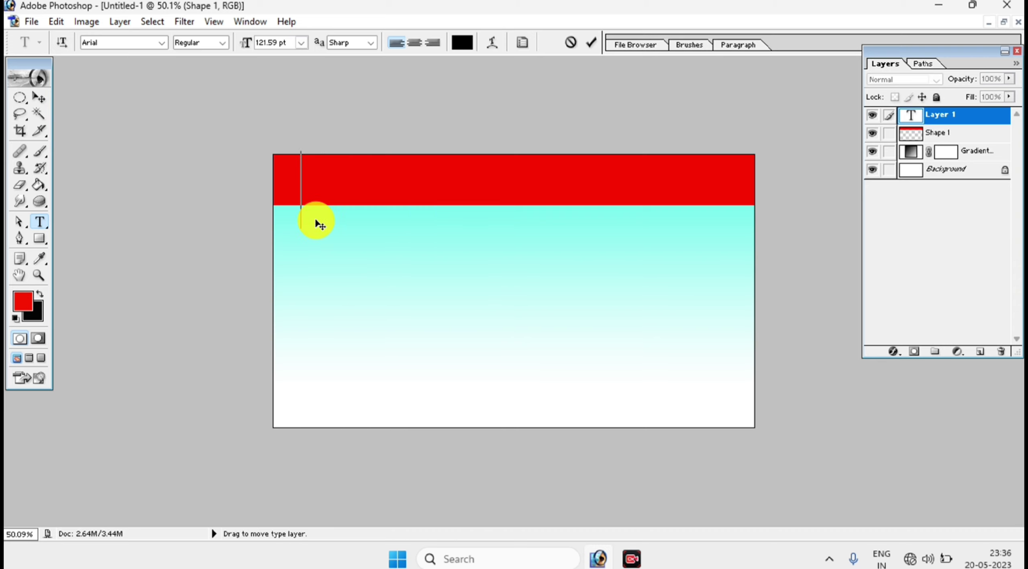
pyautogui.click(125, 44)
pyautogui.write('RAJ')
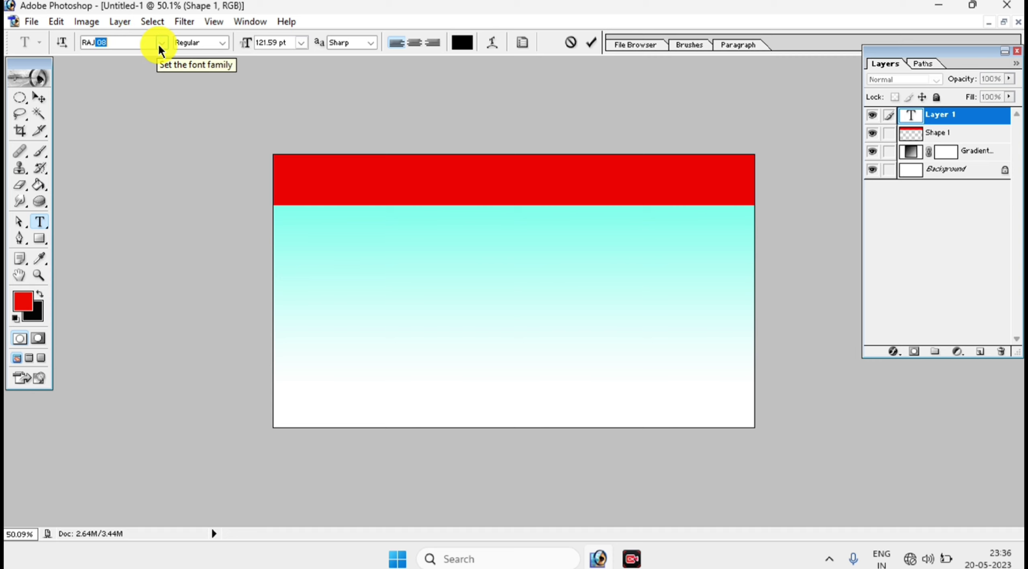
pyautogui.click(162, 42)
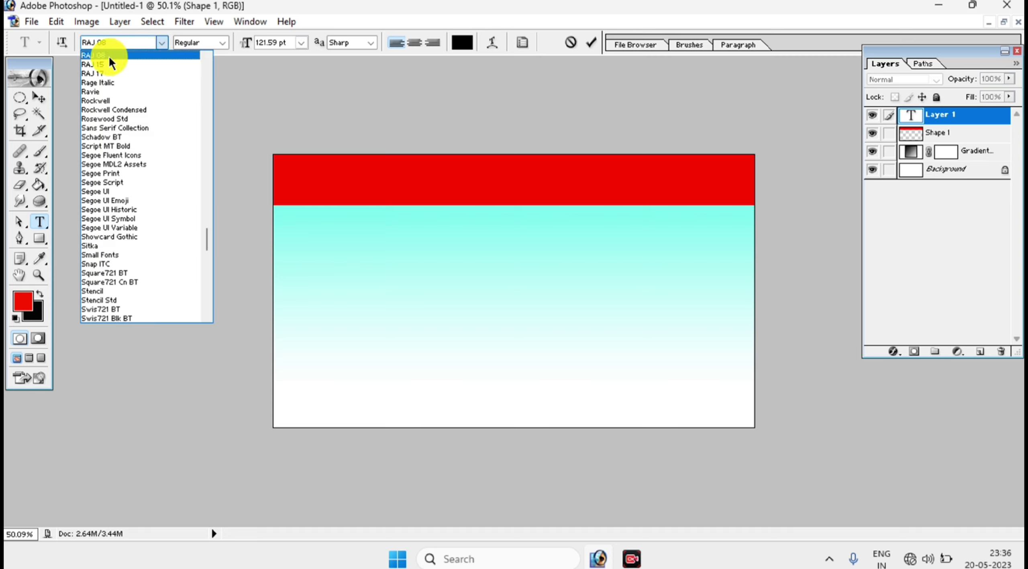
pyautogui.click(121, 56)
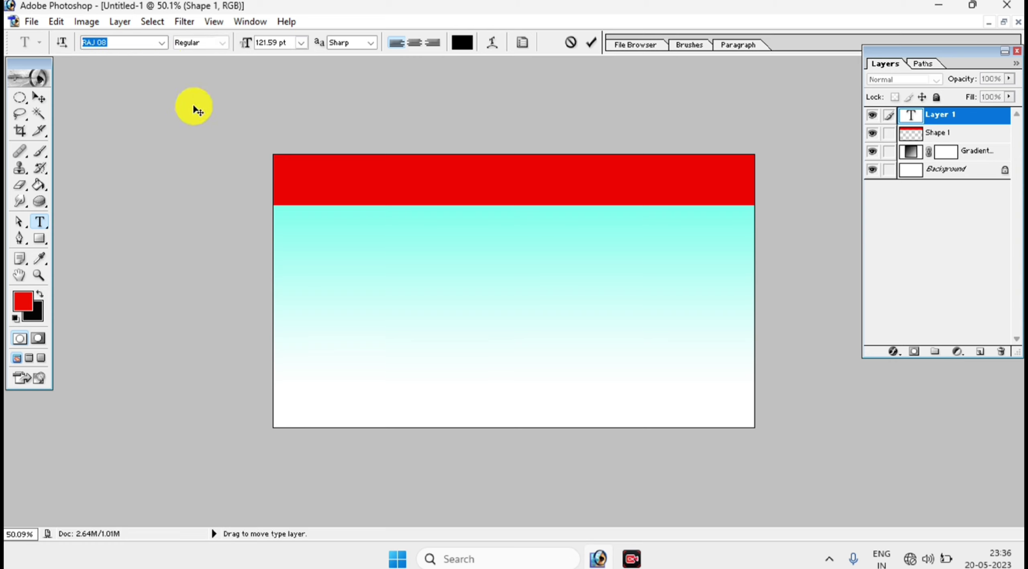
pyautogui.click(347, 233)
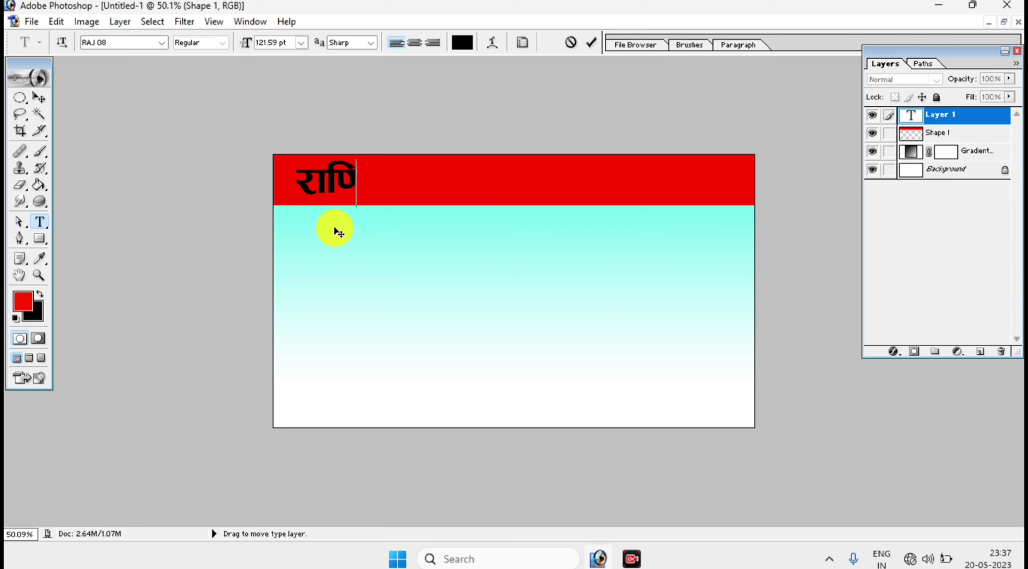
pyautogui.write('d')
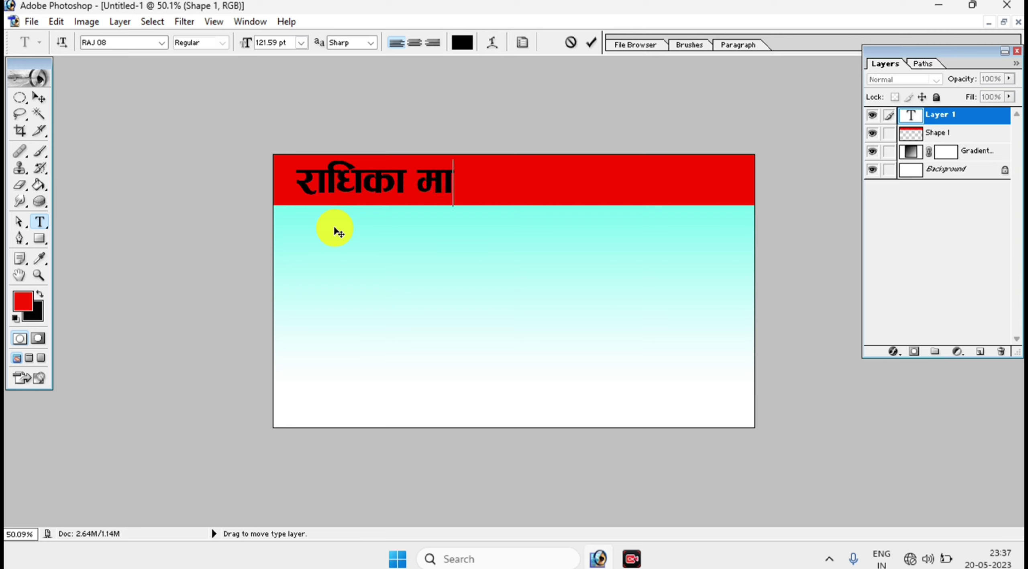
pyautogui.write(' lsy')
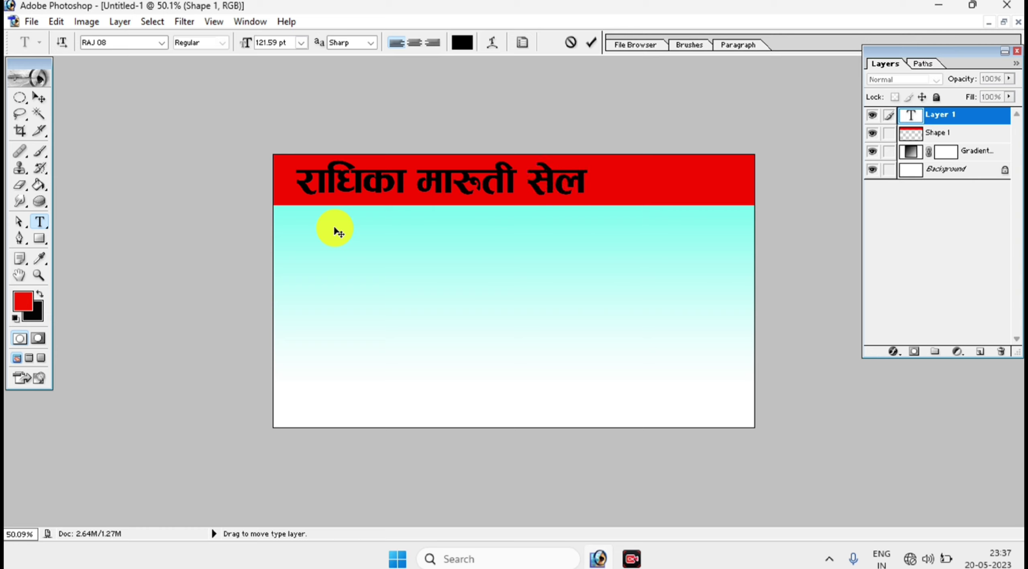
pyautogui.write('gk')
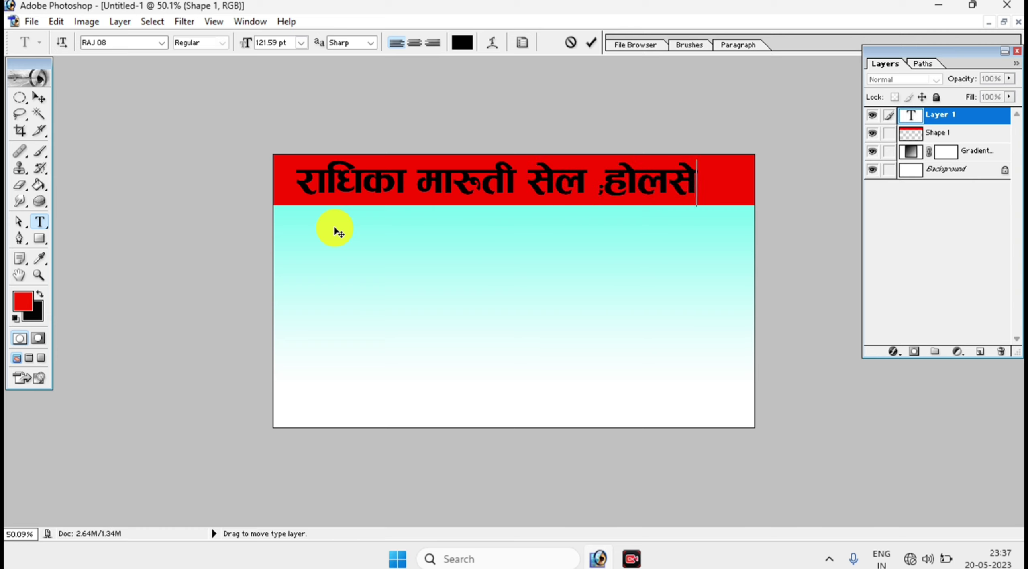
pyautogui.write(')')
# Set the opening bracket to Arial 100 pt and commit the title text.
pyautogui.moveTo(727, 181); pyautogui.dragTo(752, 191)
pyautogui.click(131, 42)
pyautogui.write('Arial')
pyautogui.moveTo(618, 180); pyautogui.dragTo(596, 190)
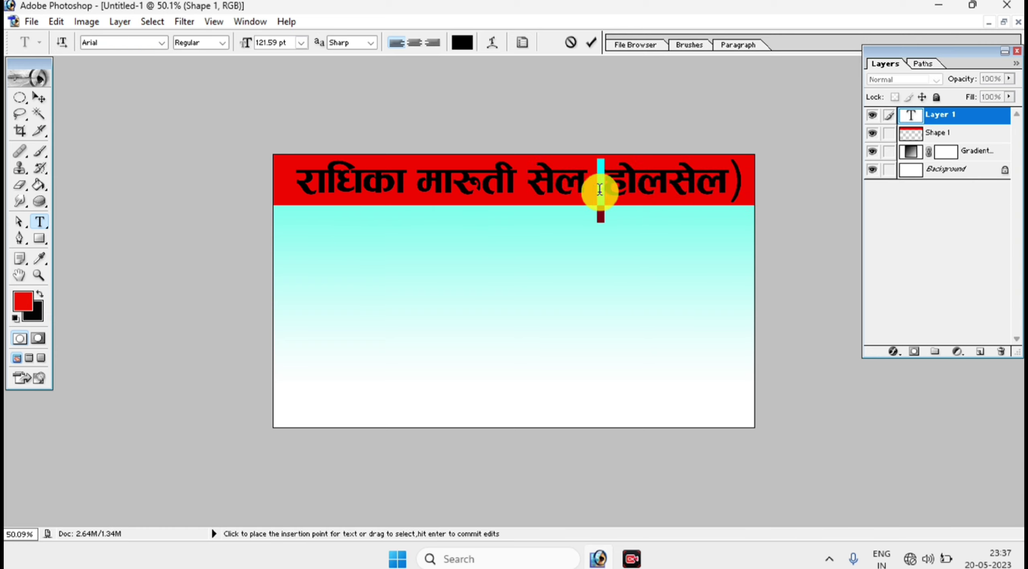
pyautogui.write('Arial')
pyautogui.press('Return')
pyautogui.click(301, 42)
pyautogui.doubleClick(265, 42)
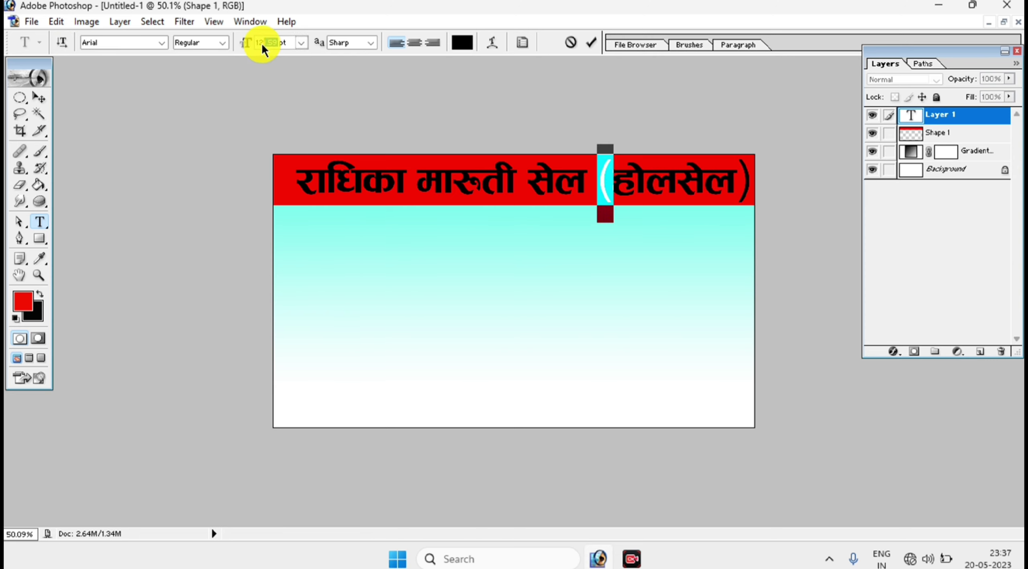
pyautogui.write('100')
pyautogui.press('Return')
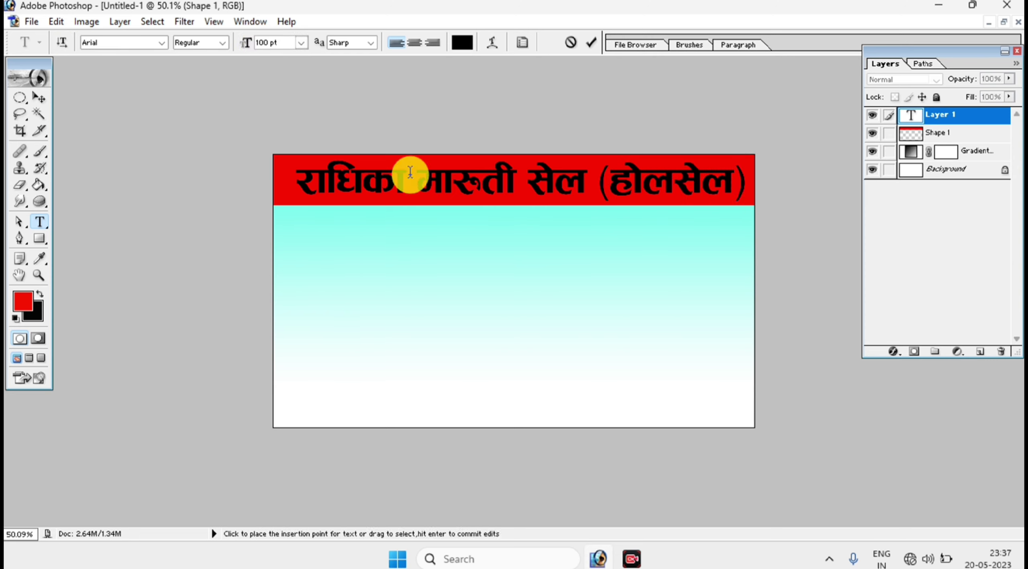
pyautogui.hotkey('ctrl', 'Return')
pyautogui.press('v')
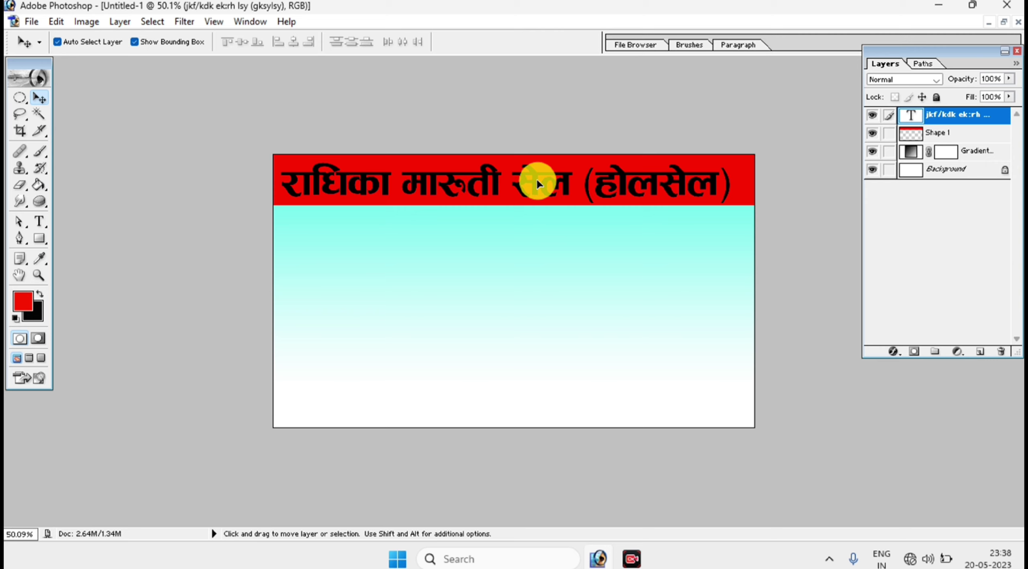
# Scale the Hindi title up to about 104% so it nearly spans the red bar.
pyautogui.moveTo(725, 174); pyautogui.dragTo(747, 163)
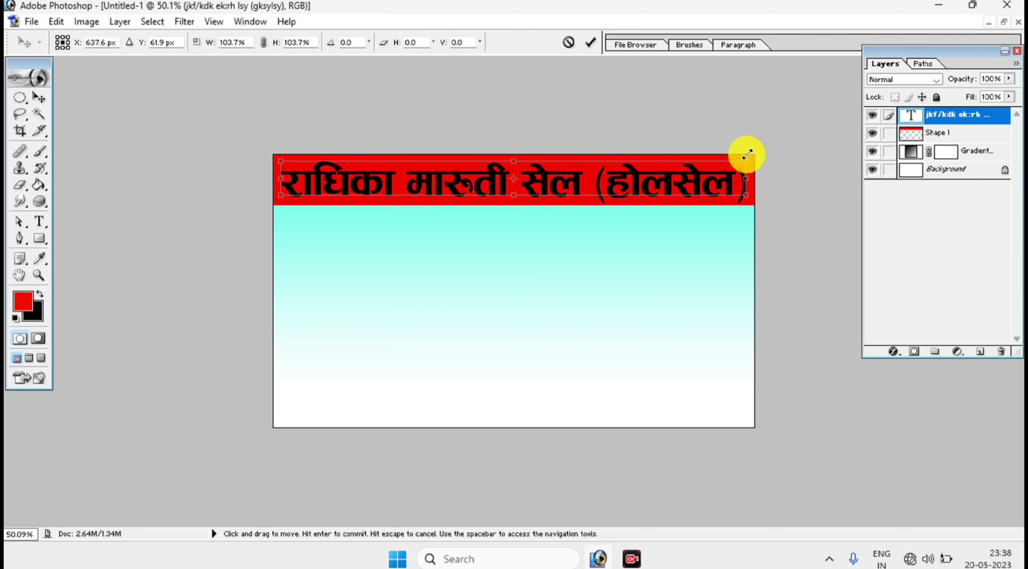
pyautogui.press('Return')
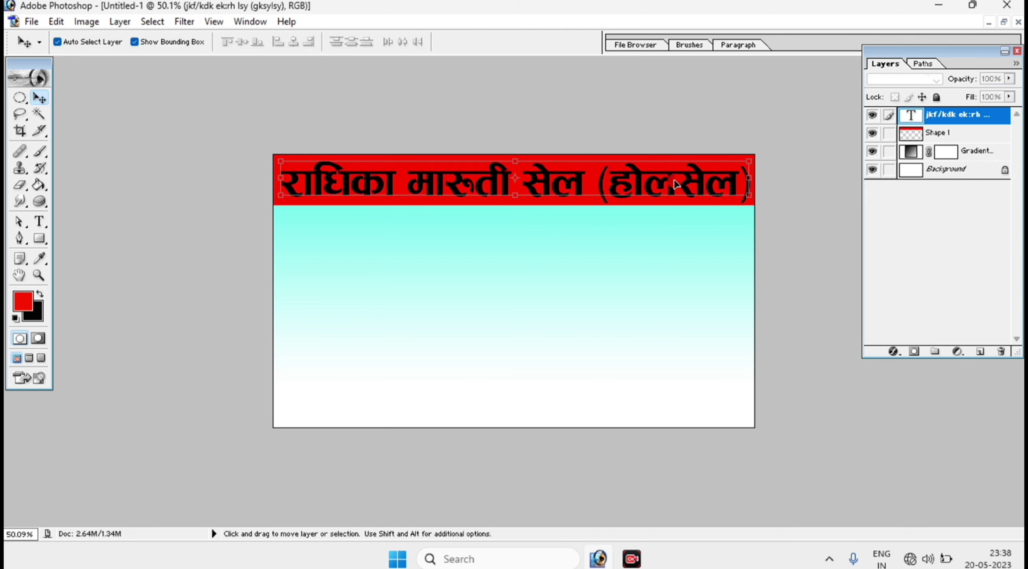
pyautogui.rightClick(658, 179)
pyautogui.click(656, 177)
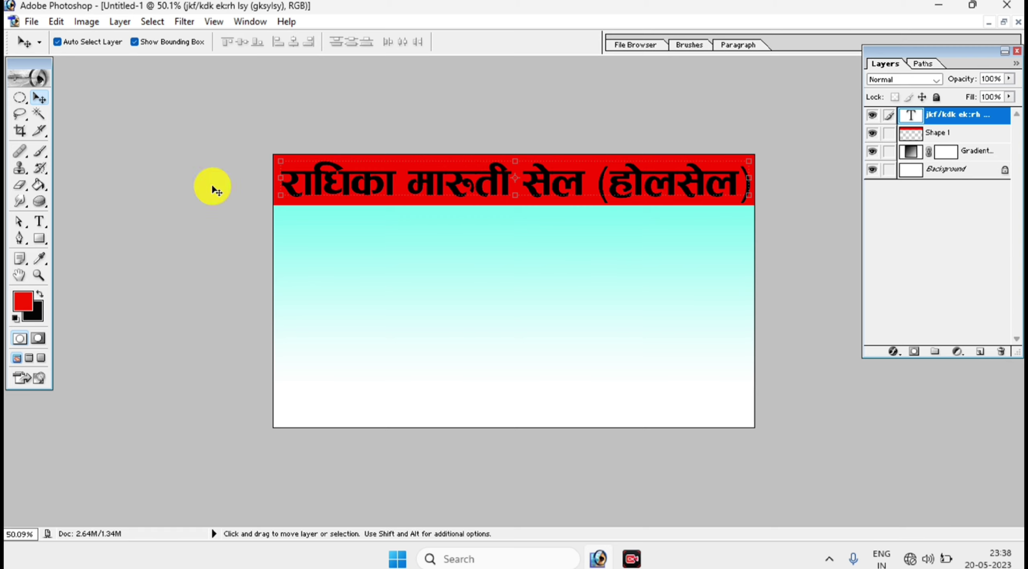
pyautogui.click(39, 221)
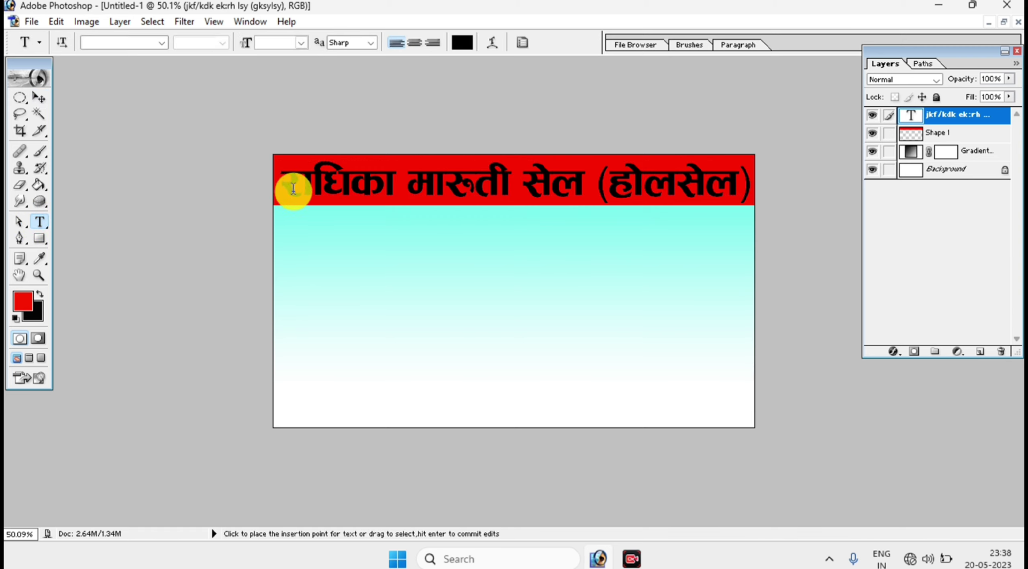
# Recolour the whole Hindi title text white in the Color Picker and commit it.
pyautogui.moveTo(285, 184); pyautogui.dragTo(760, 178)
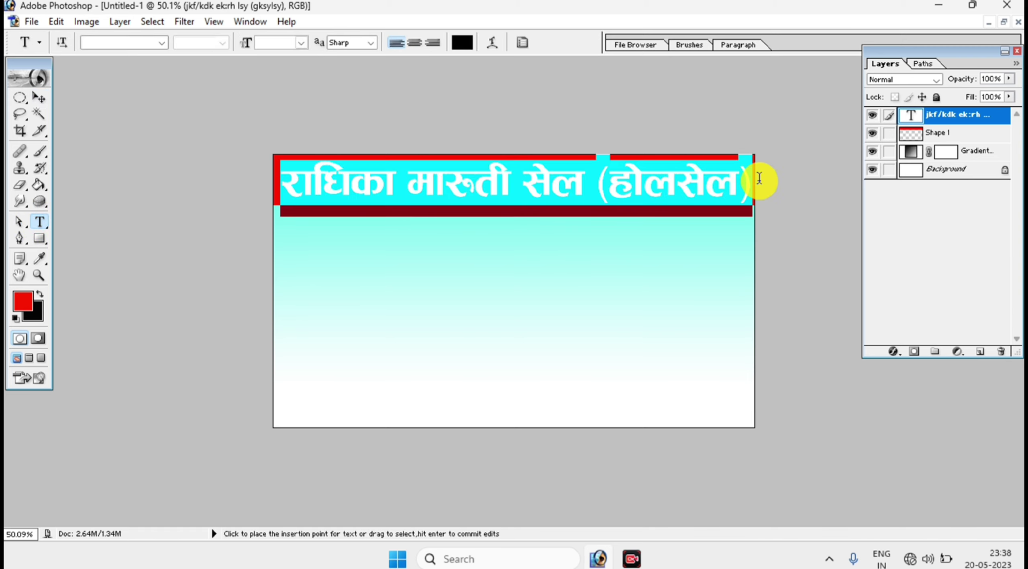
pyautogui.click(462, 42)
pyautogui.moveTo(643, 241); pyautogui.dragTo(524, 203)
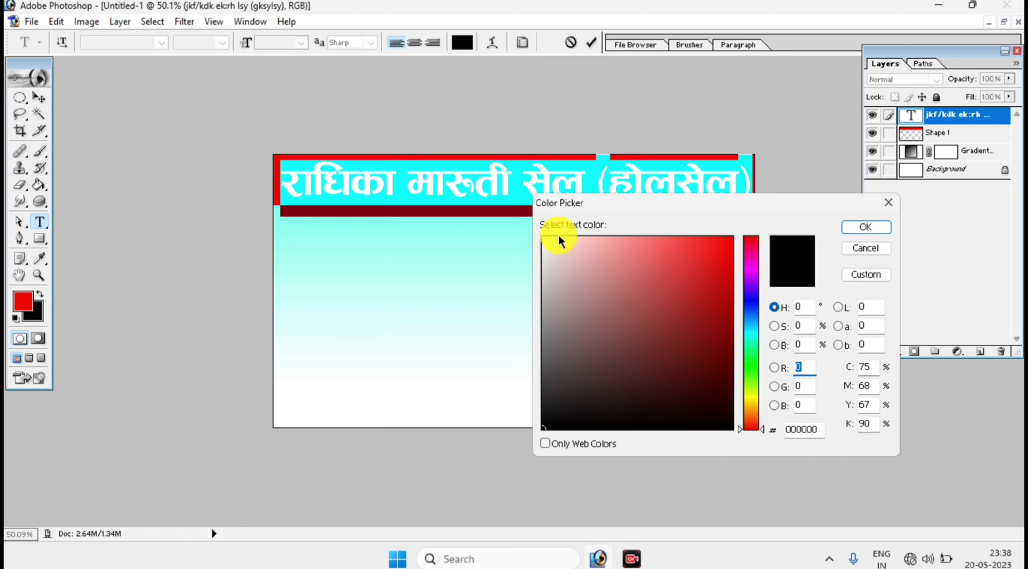
pyautogui.moveTo(578, 257); pyautogui.dragTo(522, 213)
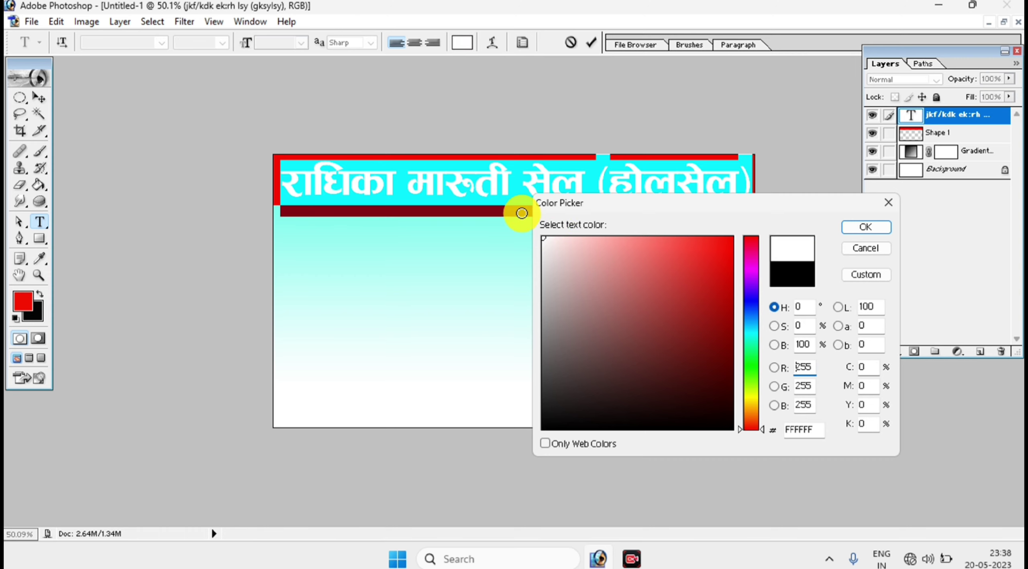
pyautogui.click(852, 228)
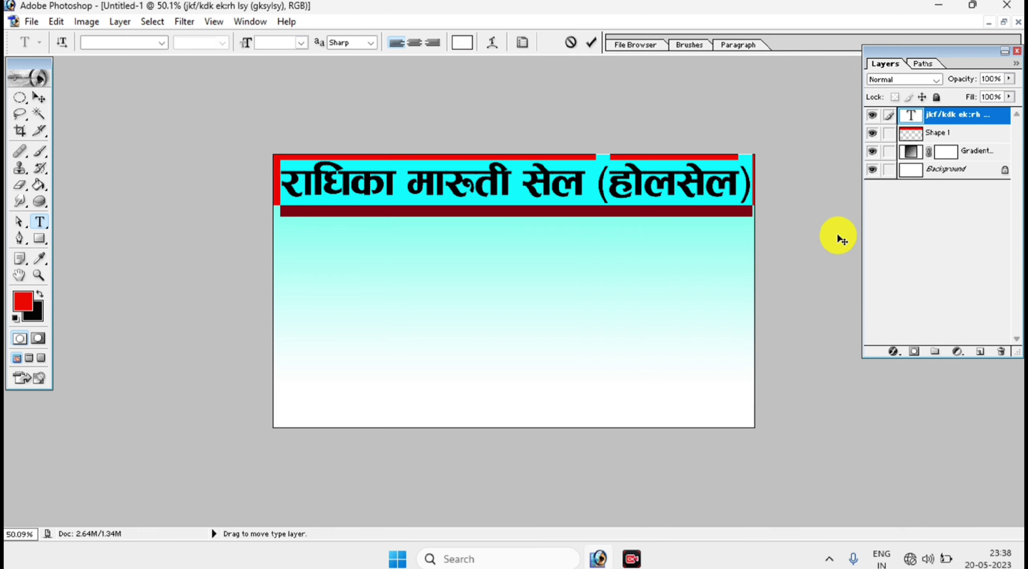
pyautogui.click(753, 184)
pyautogui.click(466, 191)
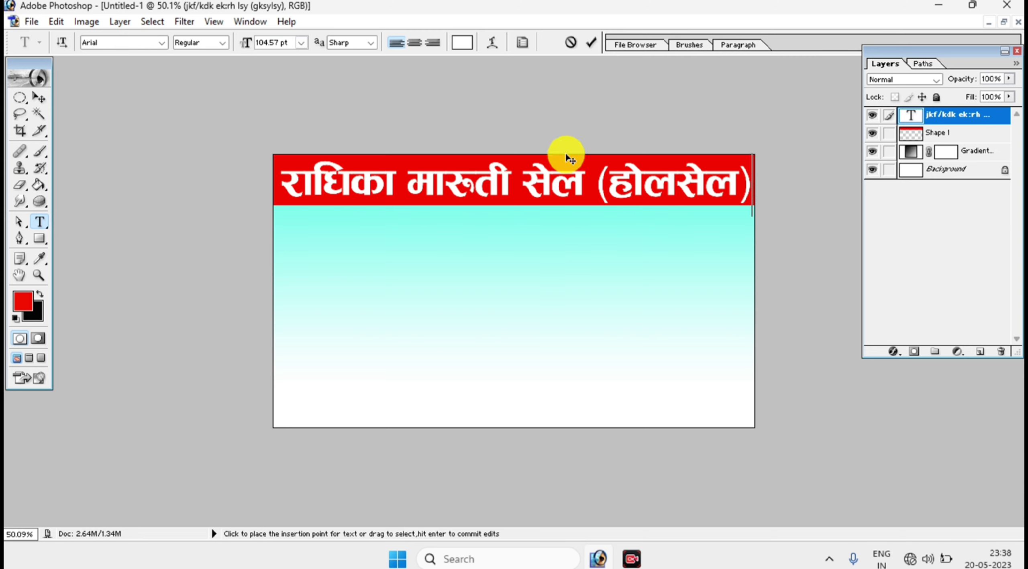
pyautogui.click(37, 97)
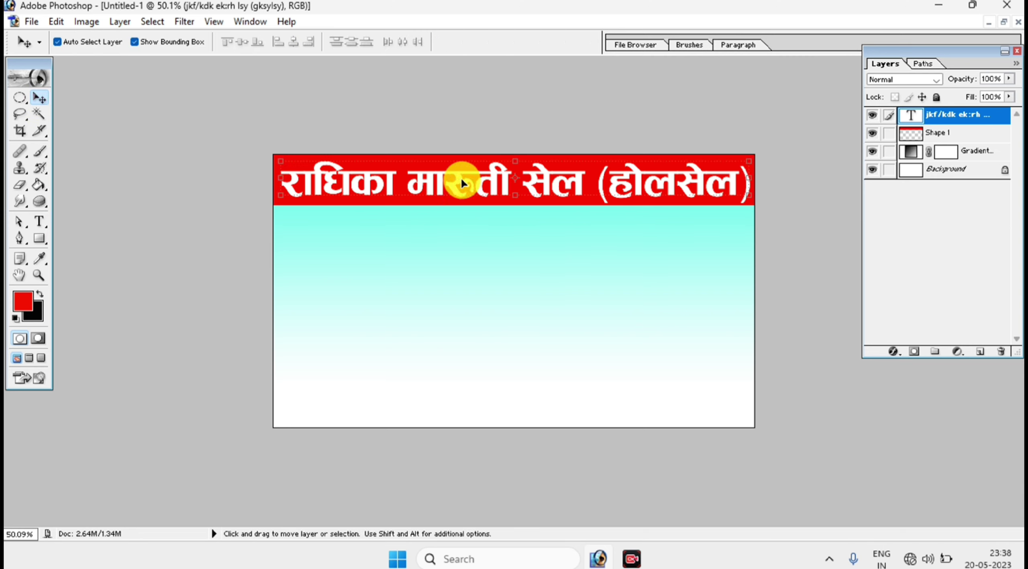
pyautogui.click(507, 201)
# Stretch the red Shape 1 bar downward to about 119% of its height.
pyautogui.press('Down')
pyautogui.press('Down')
pyautogui.press('Down')
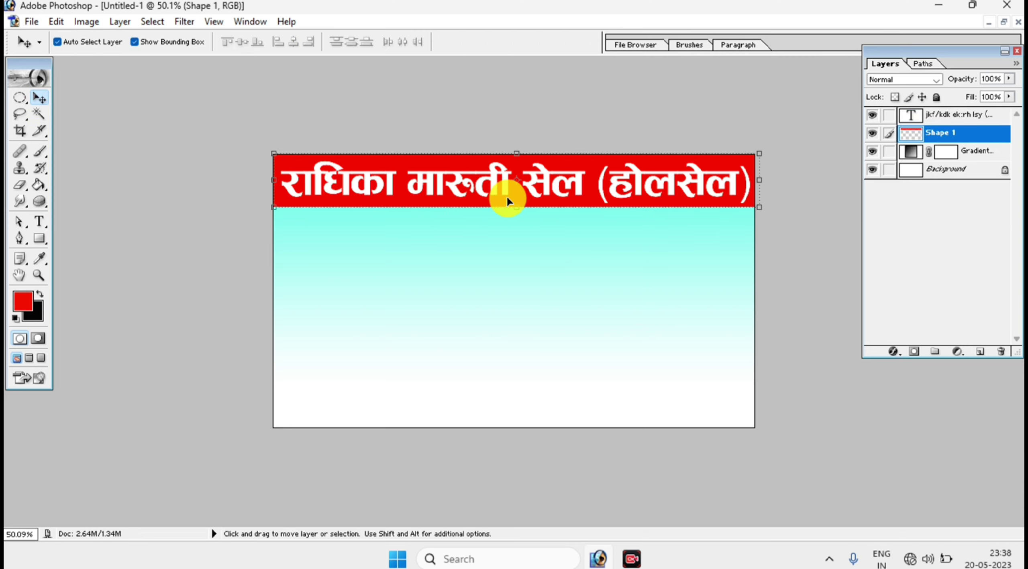
pyautogui.click(471, 265)
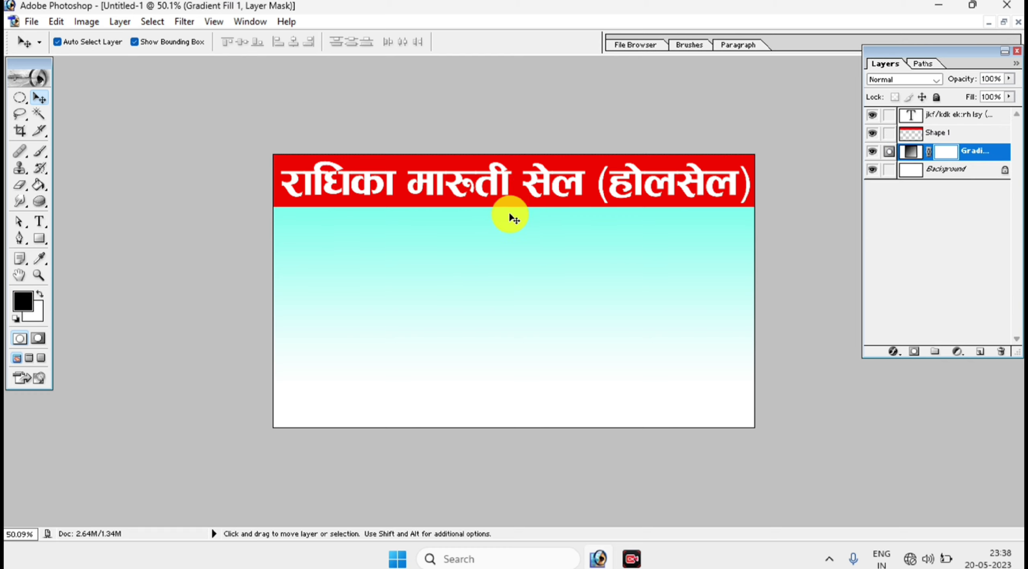
pyautogui.click(453, 200)
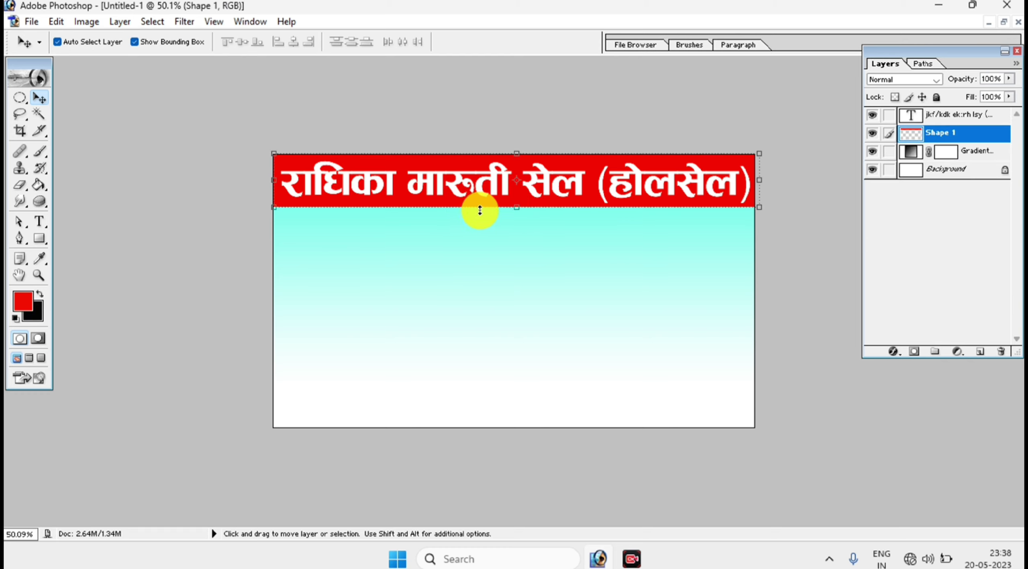
pyautogui.hotkey('ctrl', 't')
pyautogui.moveTo(477, 212); pyautogui.dragTo(477, 220)
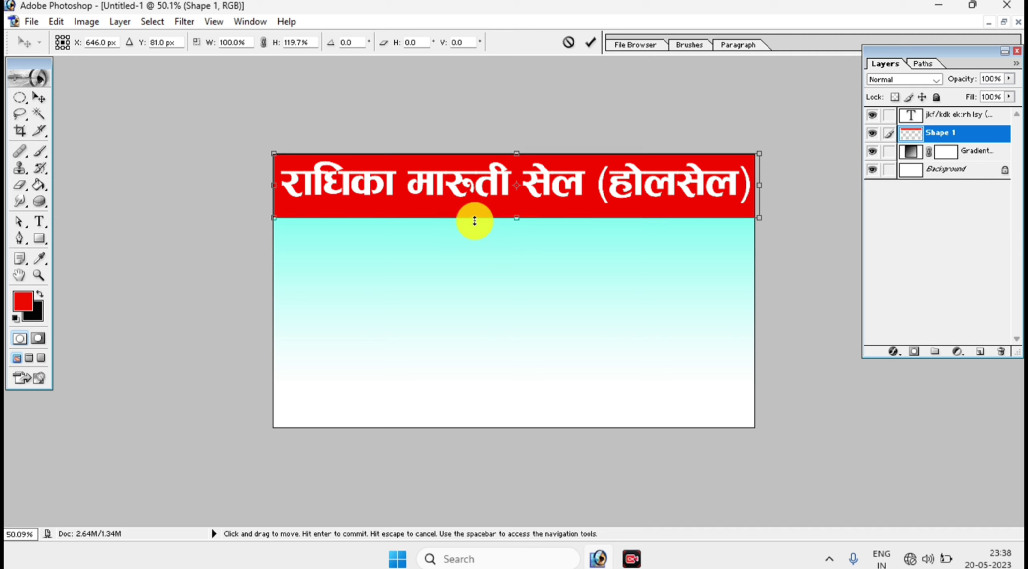
pyautogui.press('Return')
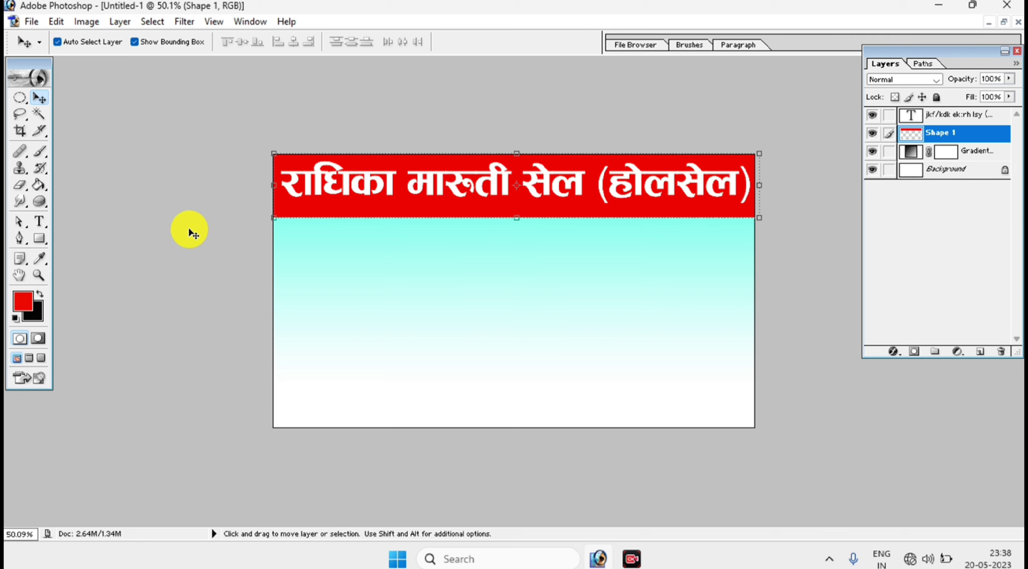
# Select the Rectangle Tool and set its colour to blue 0309DE.
pyautogui.moveTo(39, 239); pyautogui.dragTo(126, 241)
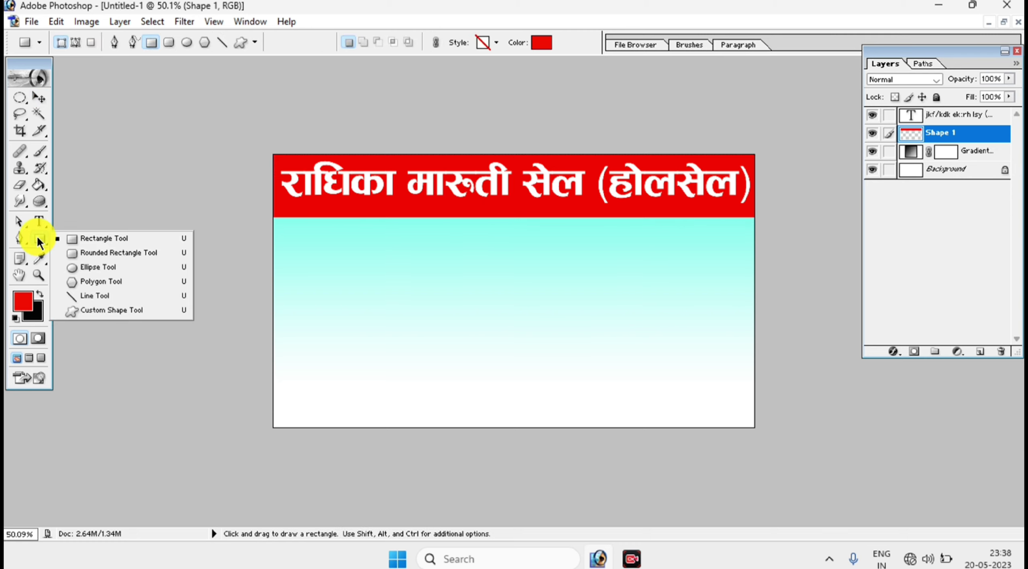
pyautogui.click(114, 239)
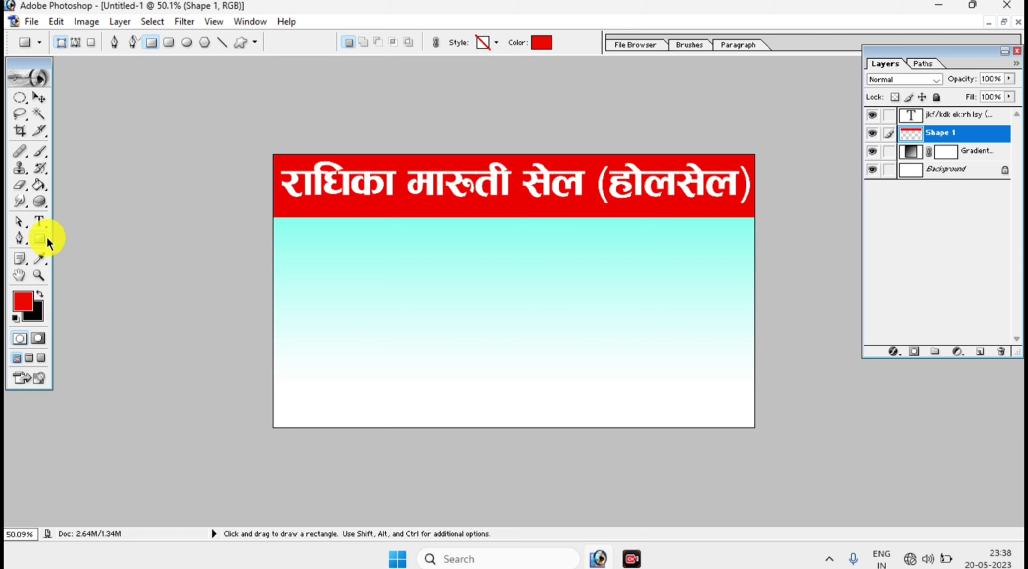
pyautogui.click(542, 44)
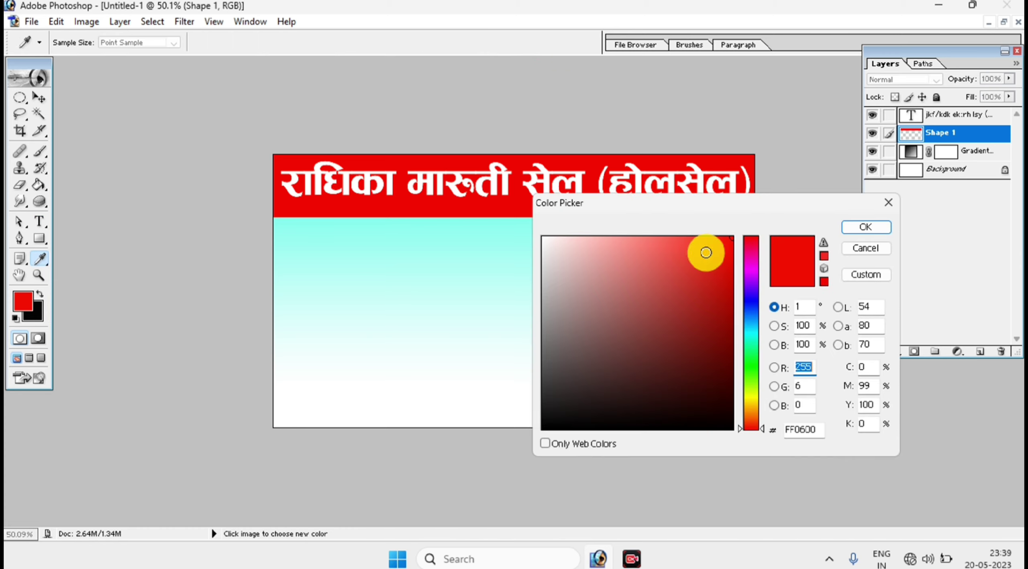
pyautogui.click(751, 301)
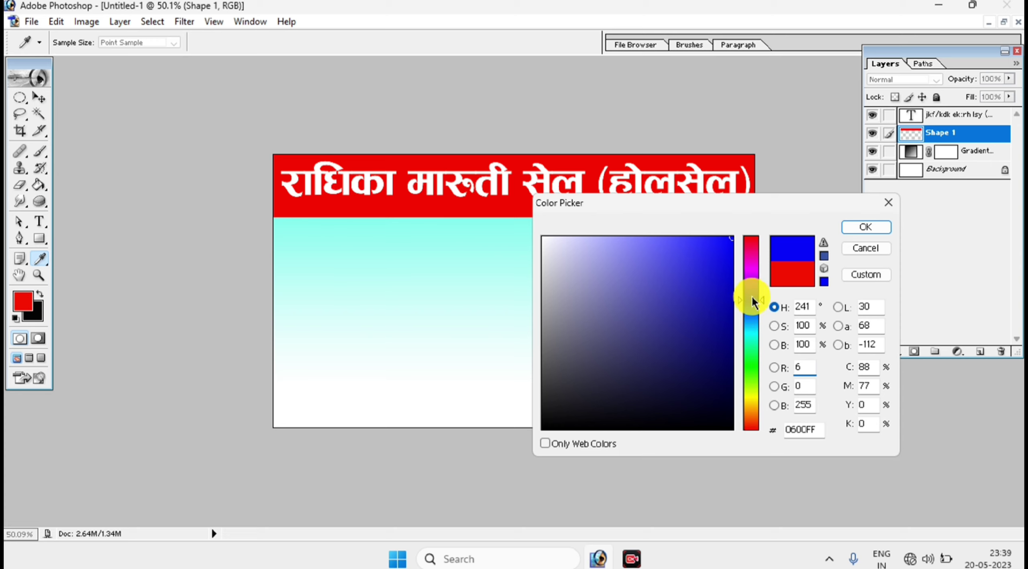
pyautogui.click(730, 262)
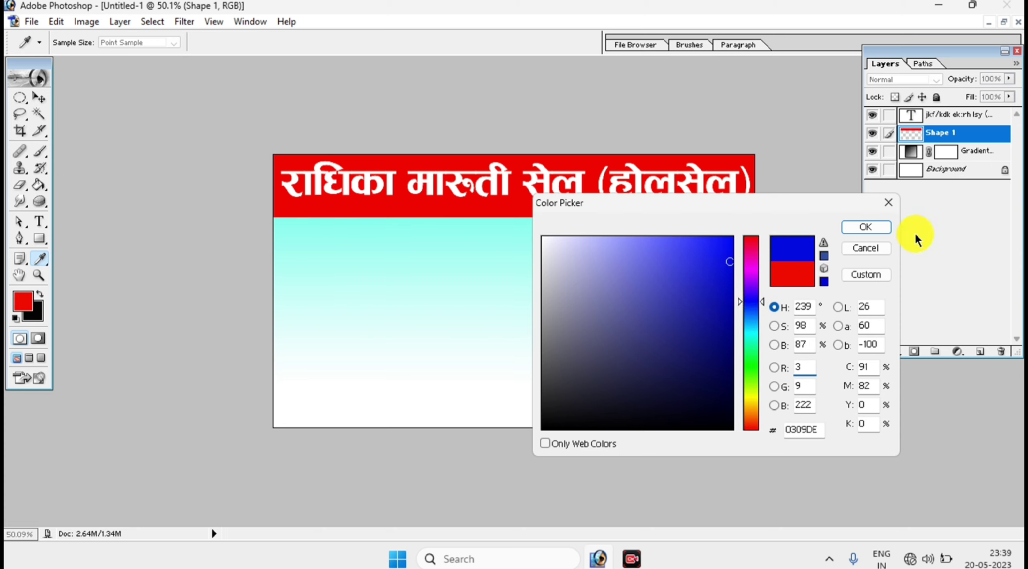
pyautogui.click(866, 228)
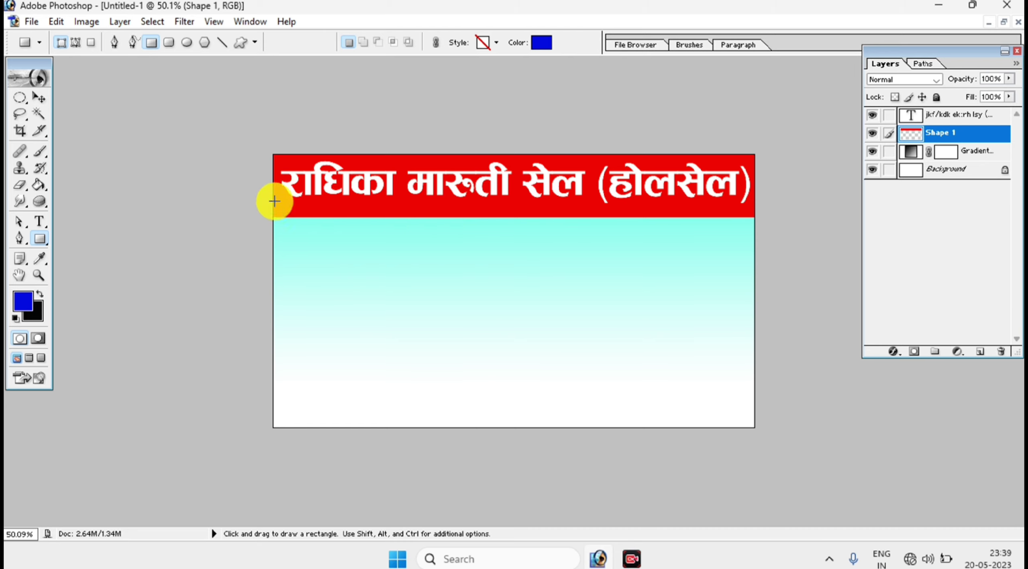
# Draw a thin blue bar under the red band, nudge it down, and Alt-drag a copy rightward.
pyautogui.moveTo(273, 199); pyautogui.dragTo(456, 219)
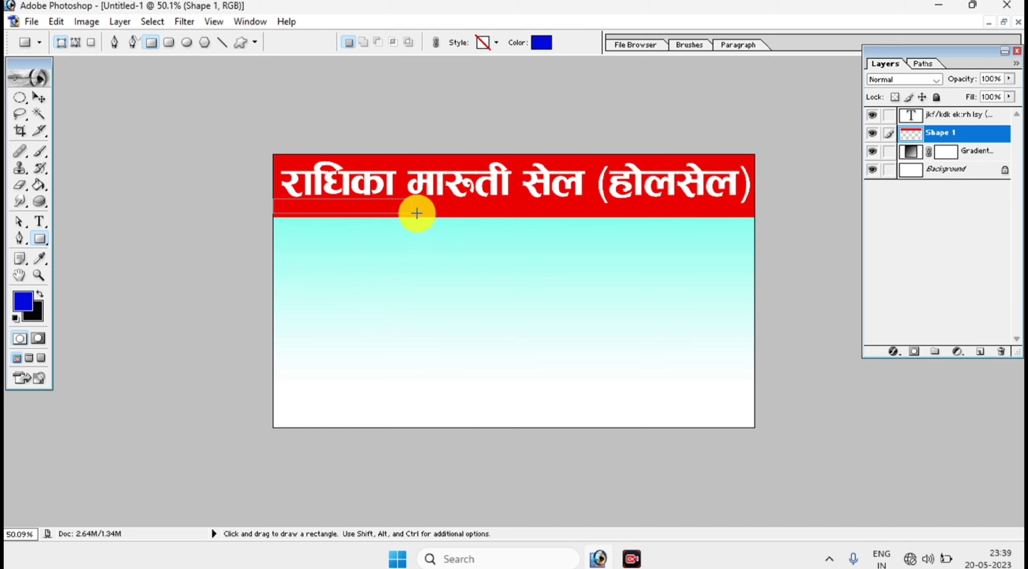
pyautogui.moveTo(477, 219); pyautogui.dragTo(571, 217)
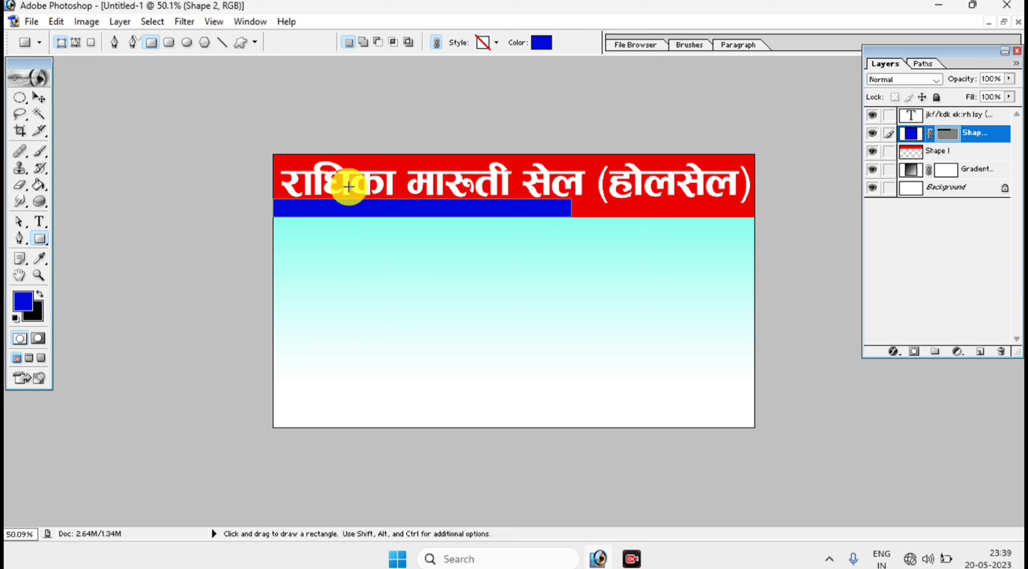
pyautogui.click(39, 98)
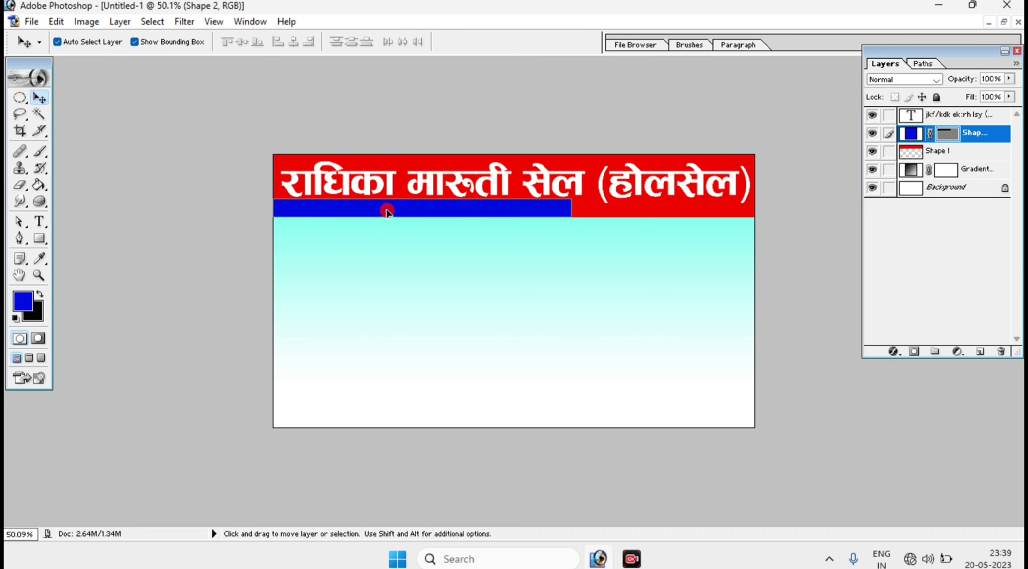
pyautogui.press('Down')
pyautogui.press('Down')
pyautogui.press('Down')
pyautogui.press('Down')
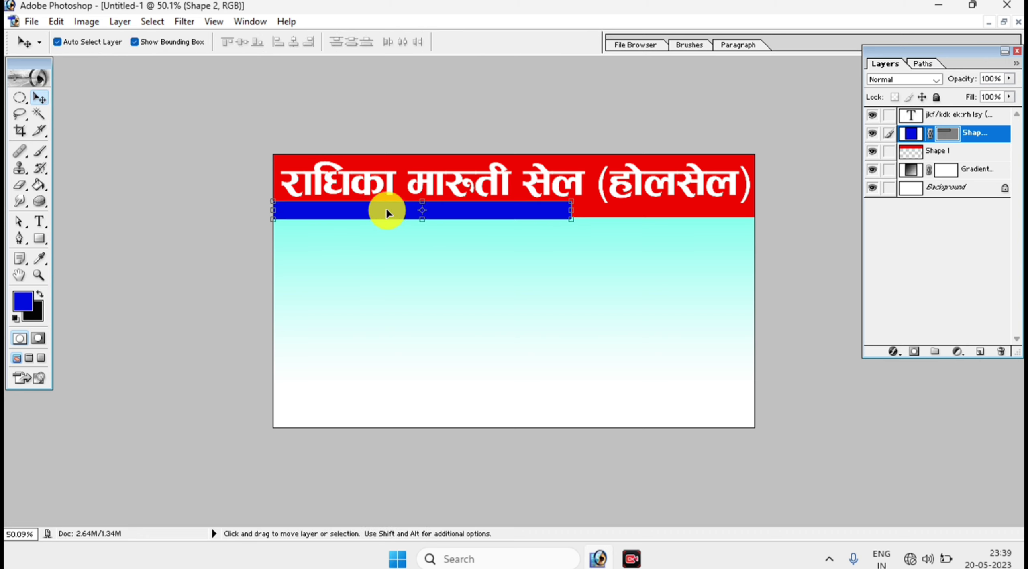
pyautogui.press('Down')
pyautogui.press('Down')
pyautogui.press('Down')
pyautogui.press('Down')
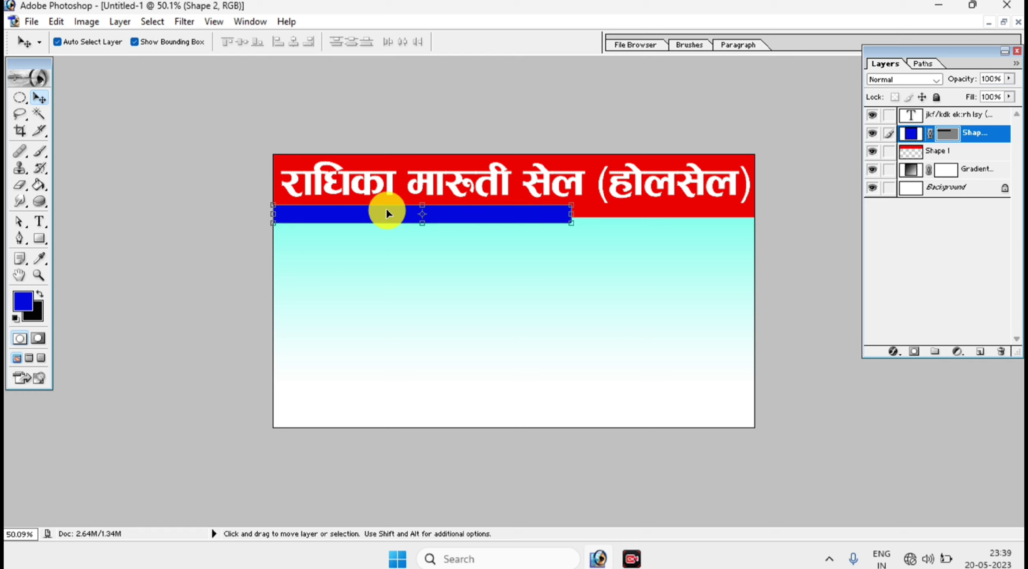
pyautogui.press('Down')
pyautogui.press('Down')
pyautogui.press('Down')
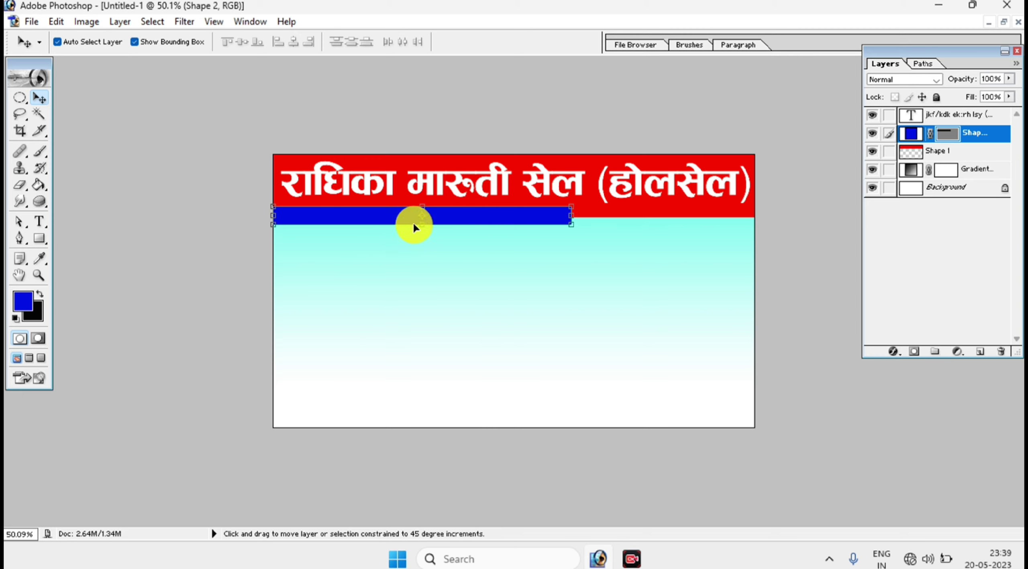
pyautogui.moveTo(355, 217); pyautogui.dragTo(546, 216)
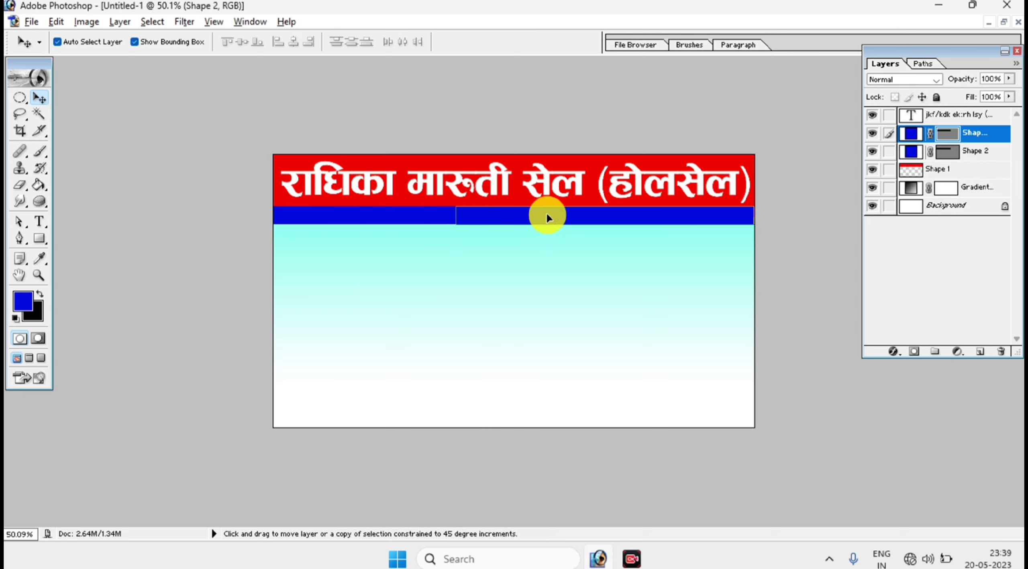
# Slide the copied bar left to close the gap and recolour it black (000000).
pyautogui.moveTo(690, 215); pyautogui.dragTo(649, 216)
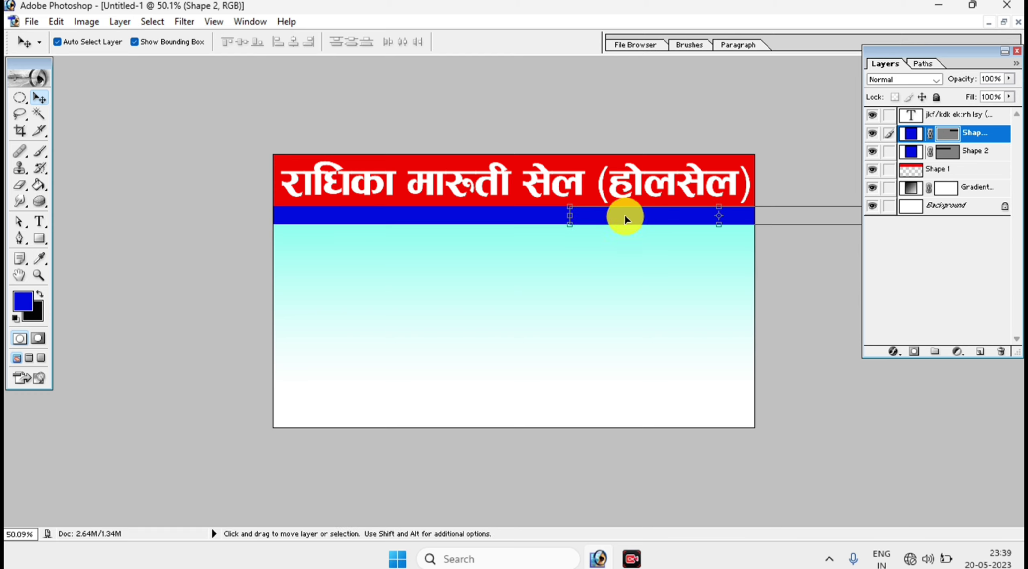
pyautogui.doubleClick(913, 139)
pyautogui.click(682, 294)
pyautogui.click(545, 427)
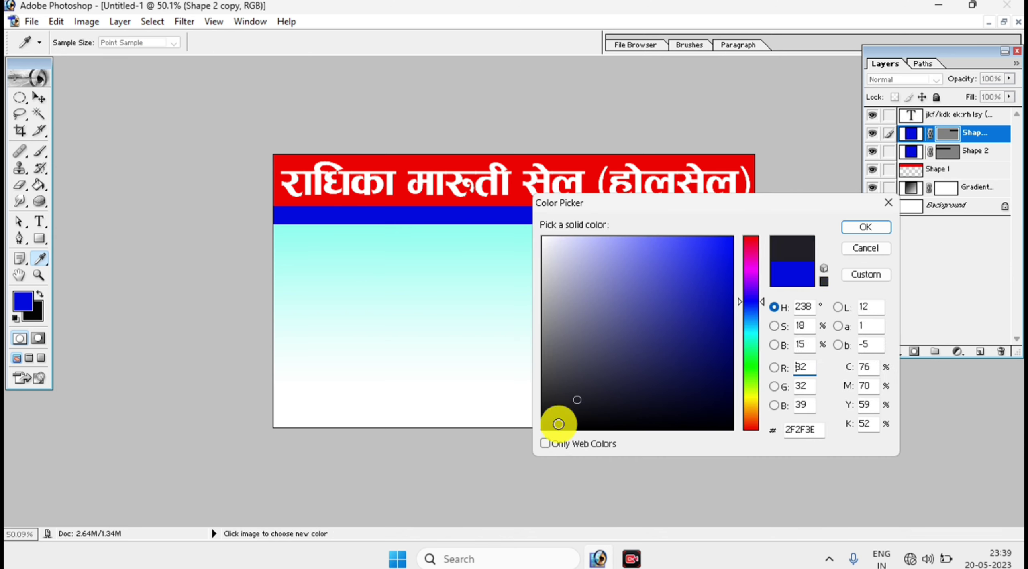
pyautogui.moveTo(726, 205)
pyautogui.mouseDown()
pyautogui.moveTo(345, 281)
pyautogui.moveTo(357, 280)
pyautogui.mouseUp()
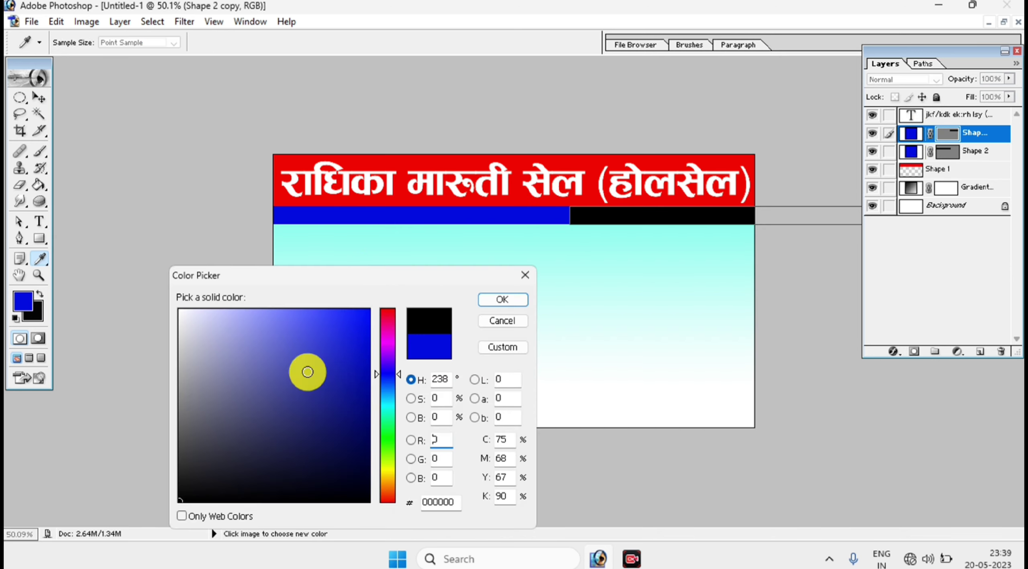
pyautogui.click(500, 296)
pyautogui.press('v')
pyautogui.click(626, 261)
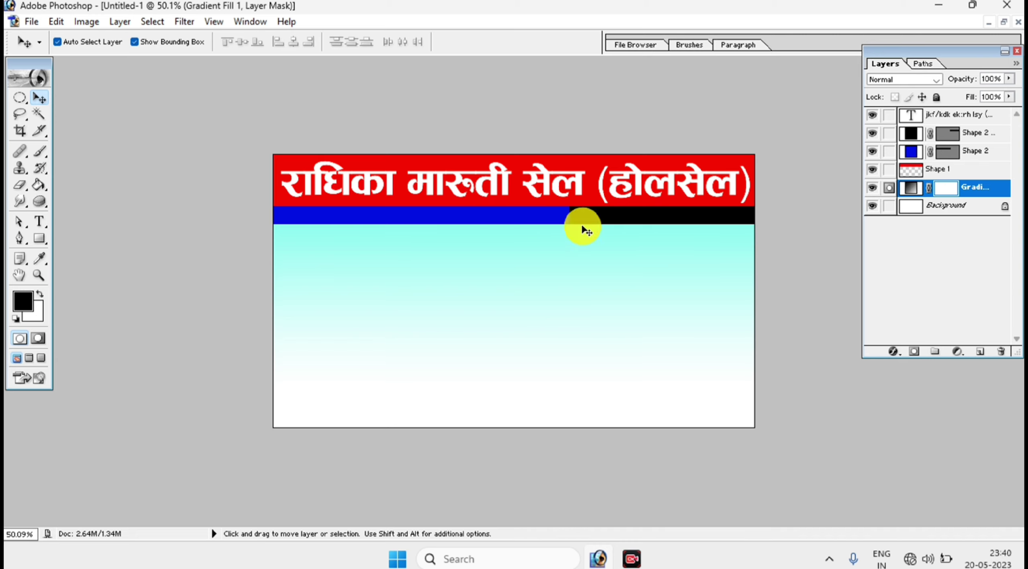
# Start a blue text line on the banner reading 'ADDRESS'.
pyautogui.click(39, 220)
pyautogui.click(310, 283)
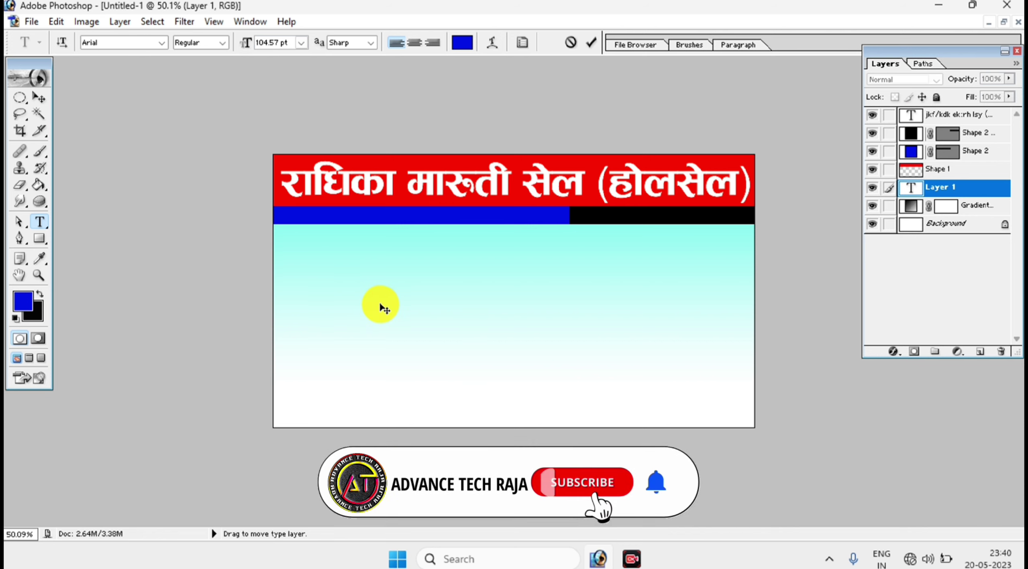
pyautogui.press('BackSpace')
pyautogui.press('BackSpace')
pyautogui.press('BackSpace')
pyautogui.write('Add')
pyautogui.press('BackSpace')
pyautogui.press('BackSpace')
pyautogui.press('BackSpace')
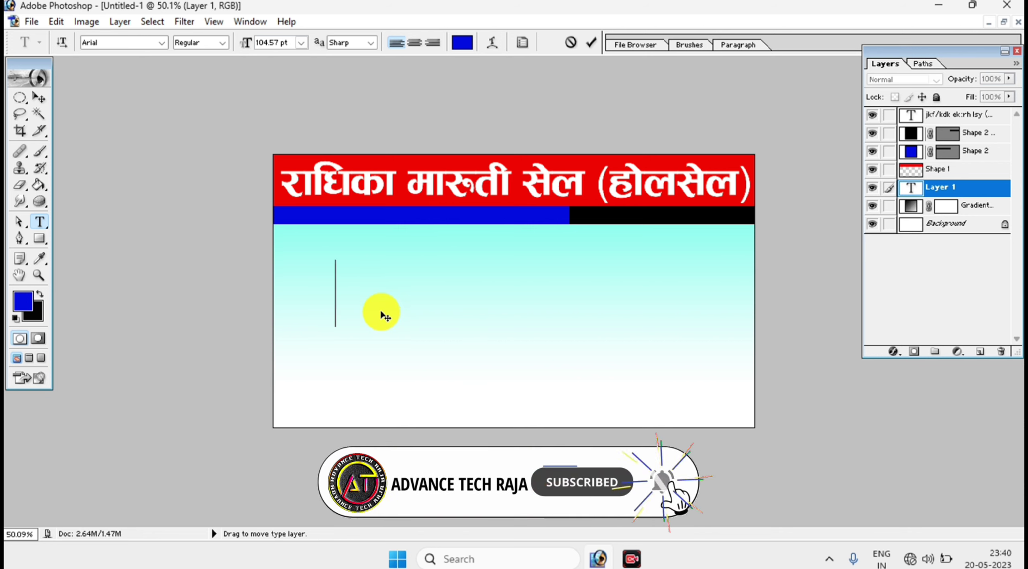
pyautogui.write('ADDRESS')
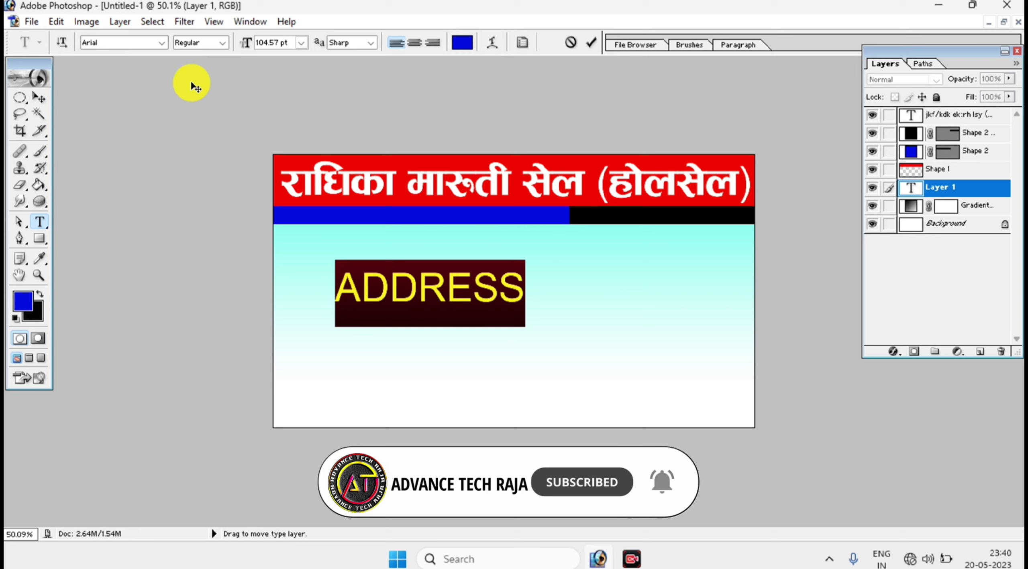
# Make the address text bold at 48 pt and position it below the strip.
pyautogui.click(302, 43)
pyautogui.click(312, 289)
pyautogui.click(222, 42)
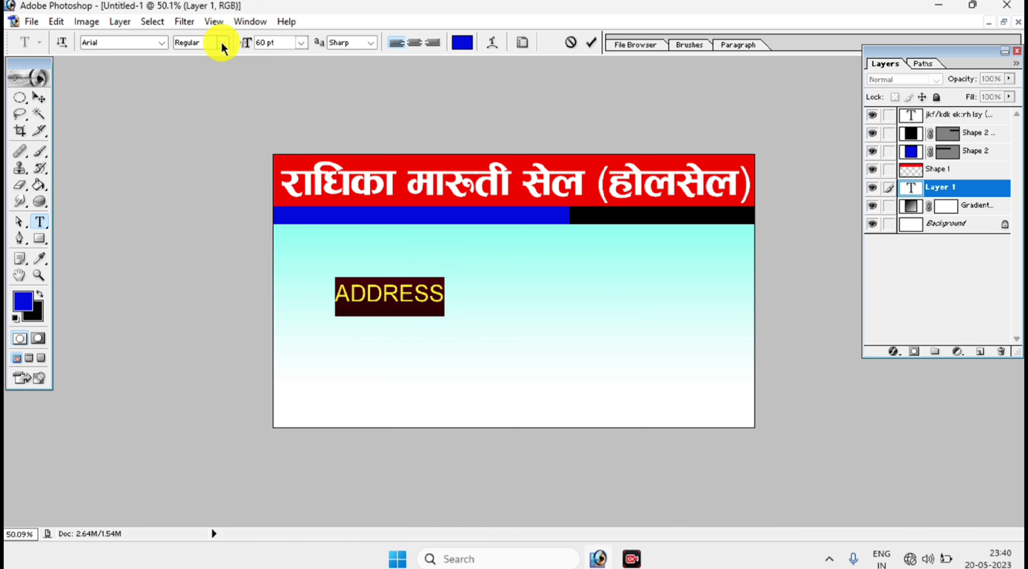
pyautogui.click(188, 68)
pyautogui.moveTo(448, 300); pyautogui.dragTo(383, 301)
pyautogui.click(301, 42)
pyautogui.click(294, 266)
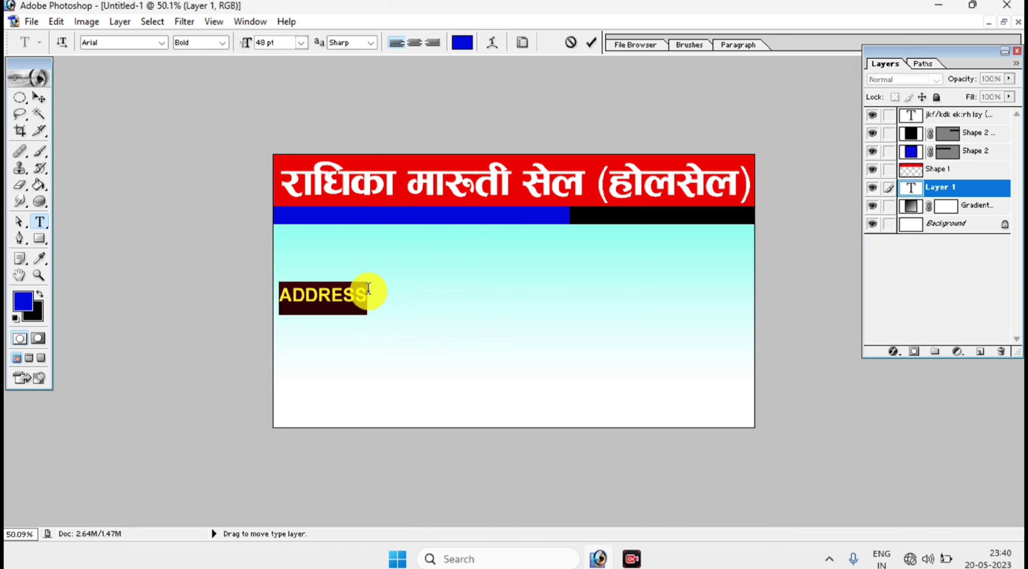
pyautogui.click(369, 293)
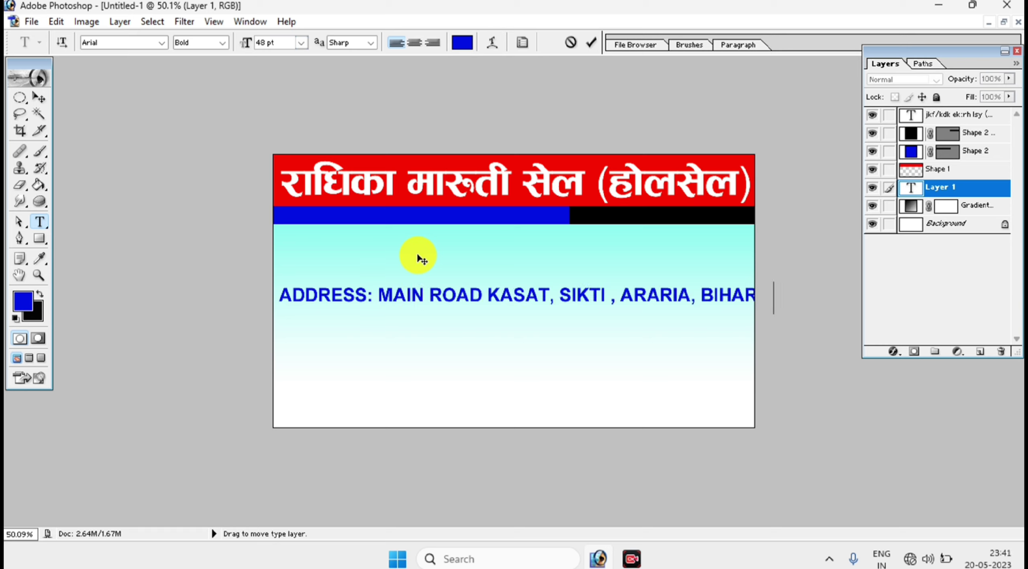
pyautogui.click(39, 98)
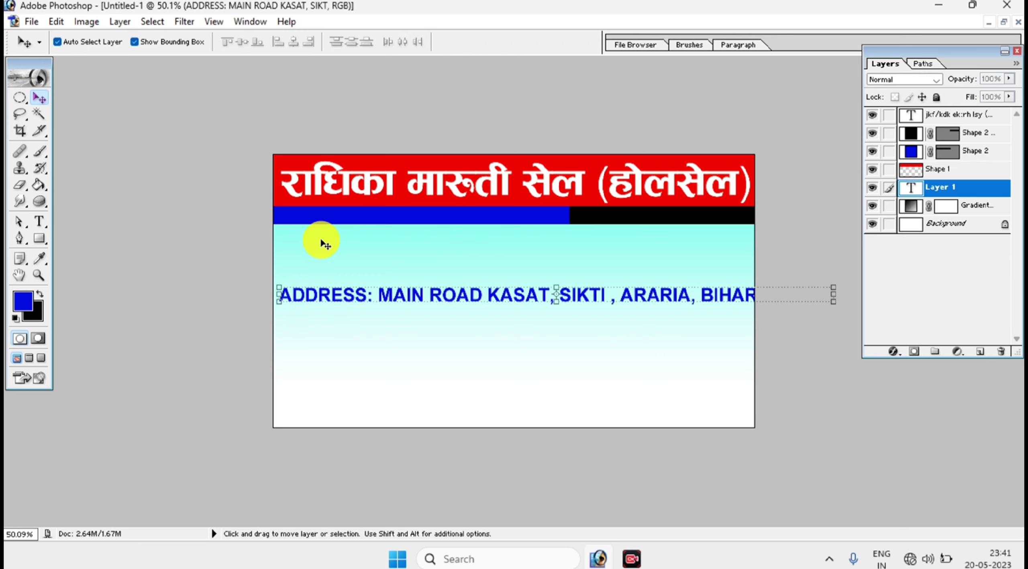
pyautogui.moveTo(452, 295); pyautogui.dragTo(453, 313)
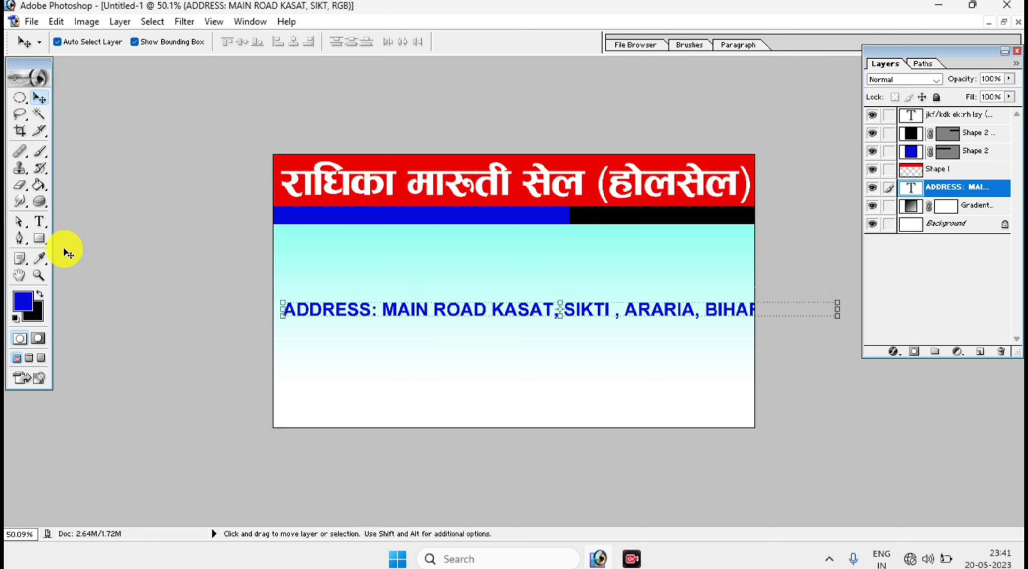
# Select the whole address line and change its colour to white FFFFFF.
pyautogui.click(39, 220)
pyautogui.moveTo(284, 309); pyautogui.dragTo(1022, 307)
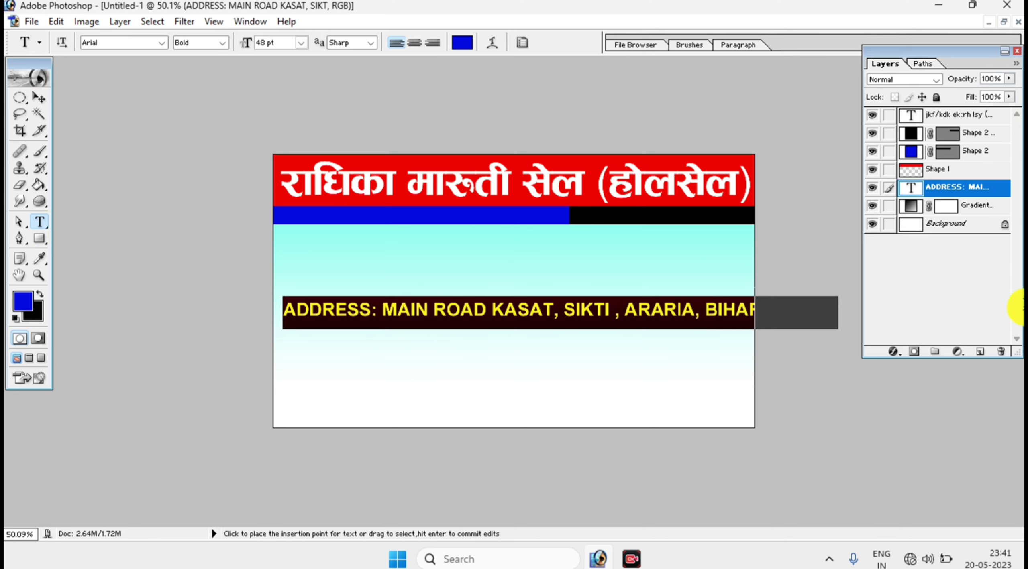
pyautogui.click(463, 42)
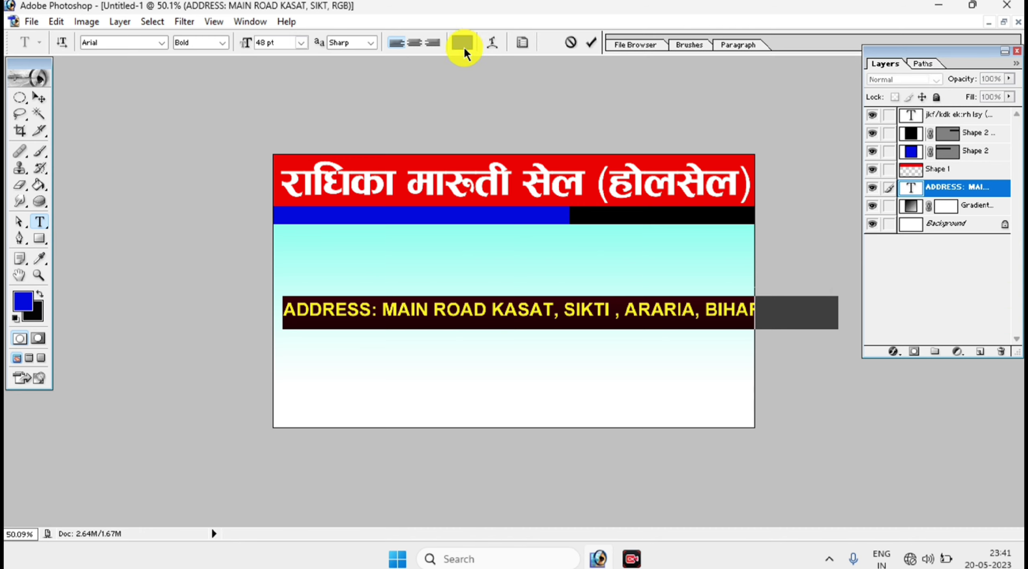
pyautogui.moveTo(293, 351); pyautogui.dragTo(173, 286)
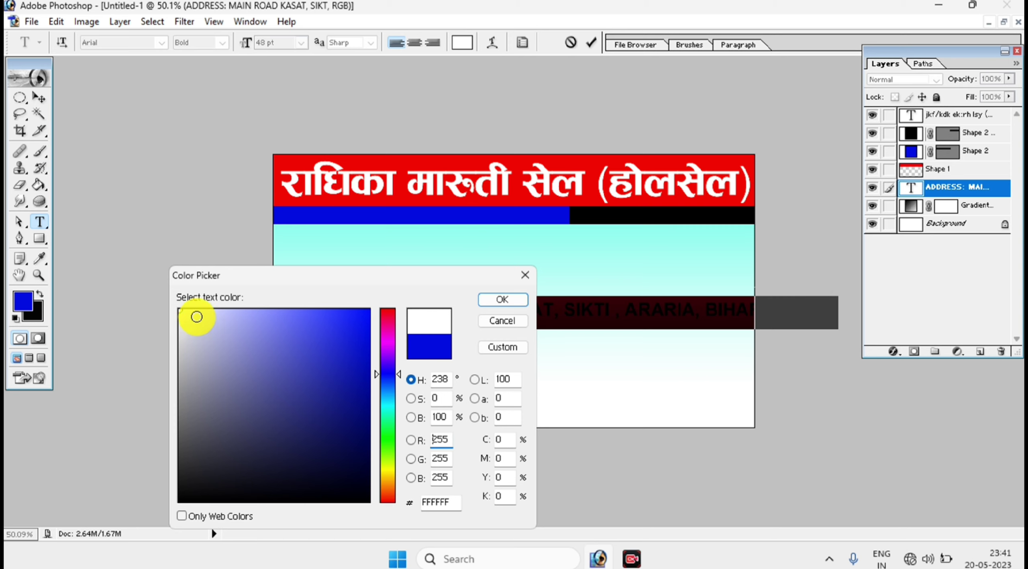
pyautogui.click(502, 301)
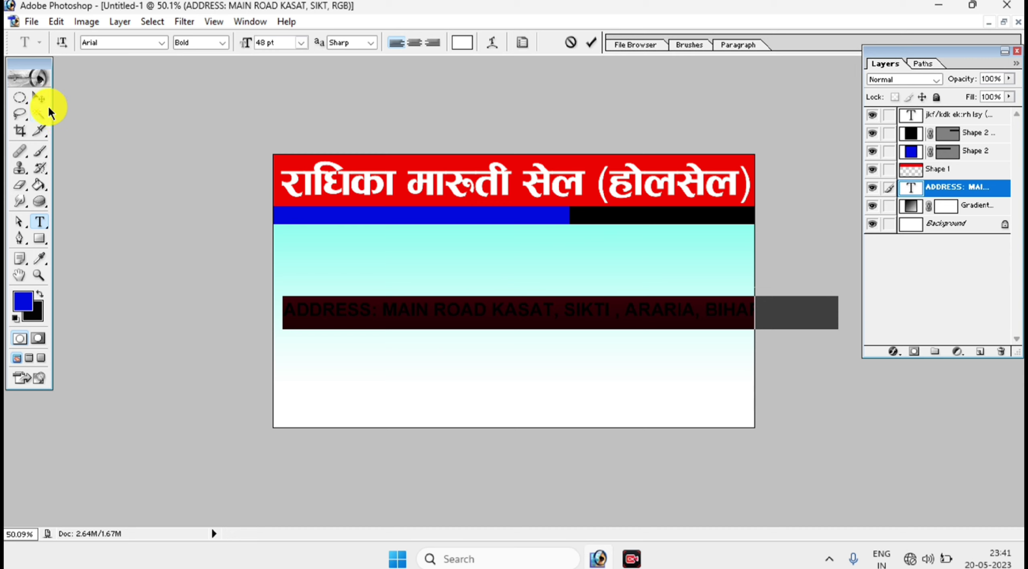
pyautogui.click(39, 97)
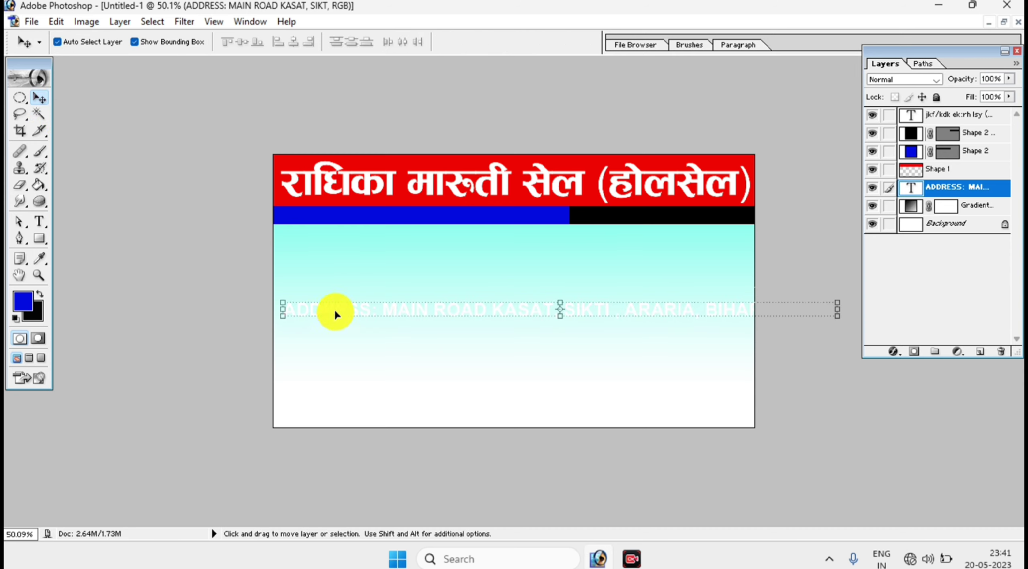
# Move the address layer to the top of the stack and onto the blue-and-black strip.
pyautogui.moveTo(334, 309)
pyautogui.mouseDown()
pyautogui.moveTo(360, 244)
pyautogui.moveTo(334, 219)
pyautogui.mouseUp()
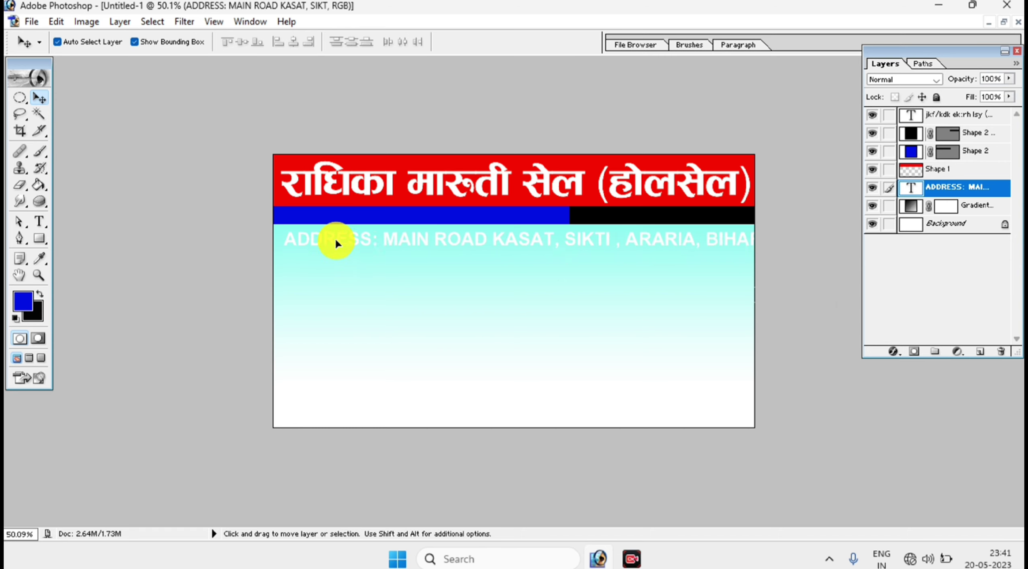
pyautogui.moveTo(333, 219); pyautogui.dragTo(336, 246)
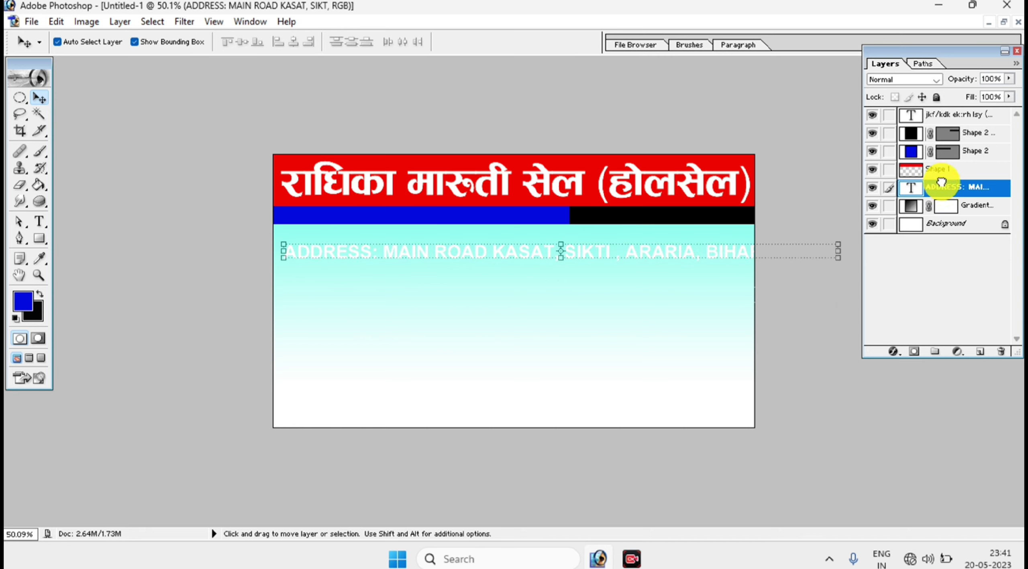
pyautogui.moveTo(941, 182); pyautogui.dragTo(939, 114)
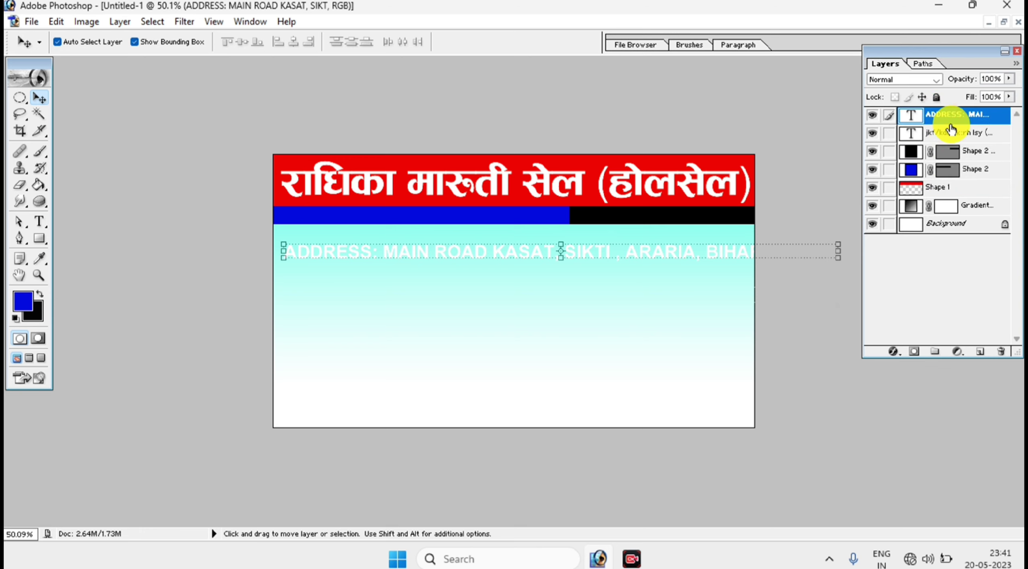
pyautogui.moveTo(597, 252); pyautogui.dragTo(594, 214)
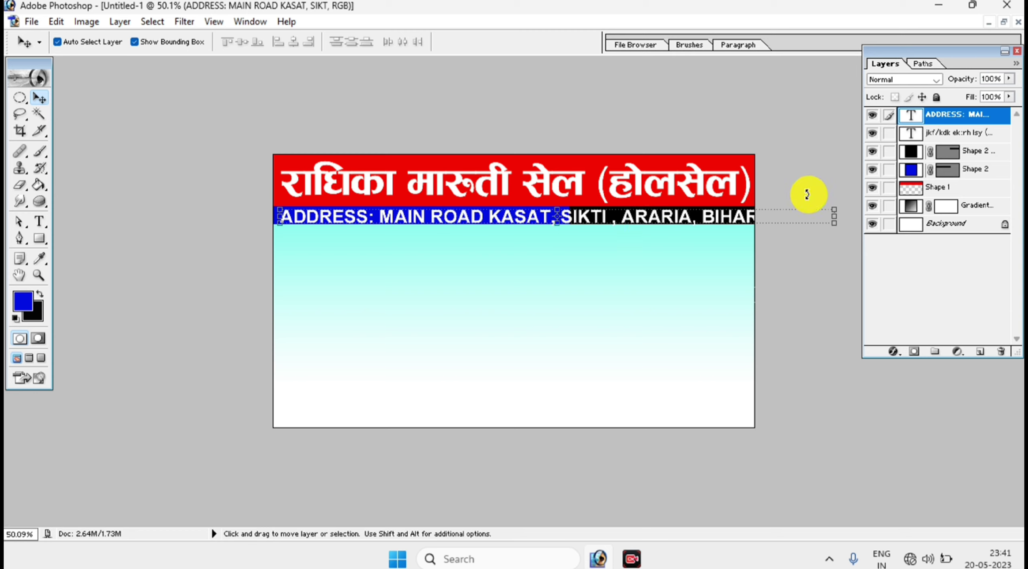
# Scale the address text down to about 51% and nudge it left within the blue section.
pyautogui.moveTo(836, 203)
pyautogui.mouseDown()
pyautogui.moveTo(566, 223)
pyautogui.moveTo(501, 216)
pyautogui.mouseUp()
pyautogui.press('Return')
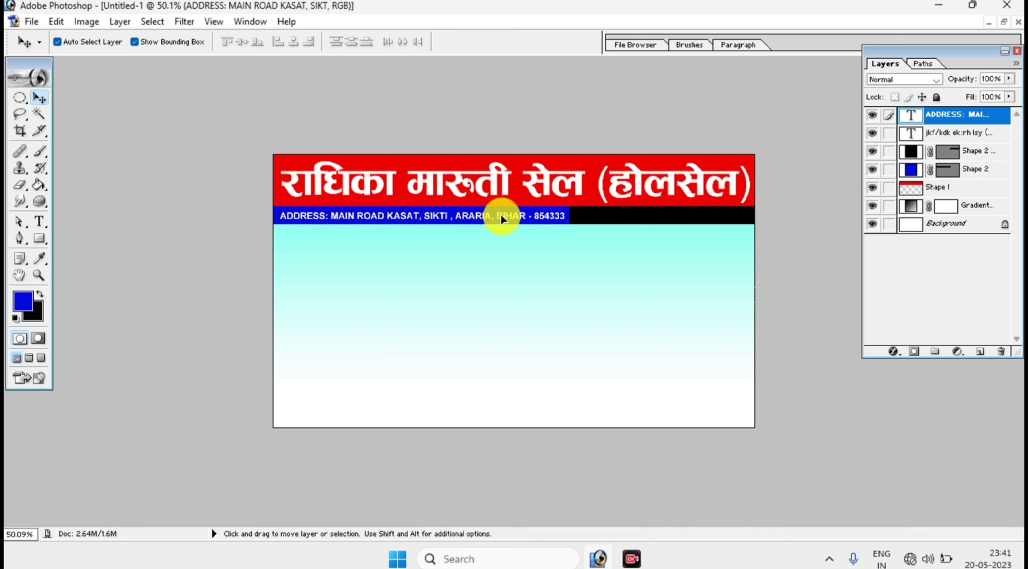
pyautogui.press('Left')
pyautogui.press('Left')
pyautogui.press('Left')
pyautogui.press('Left')
pyautogui.press('Left')
pyautogui.press('Left')
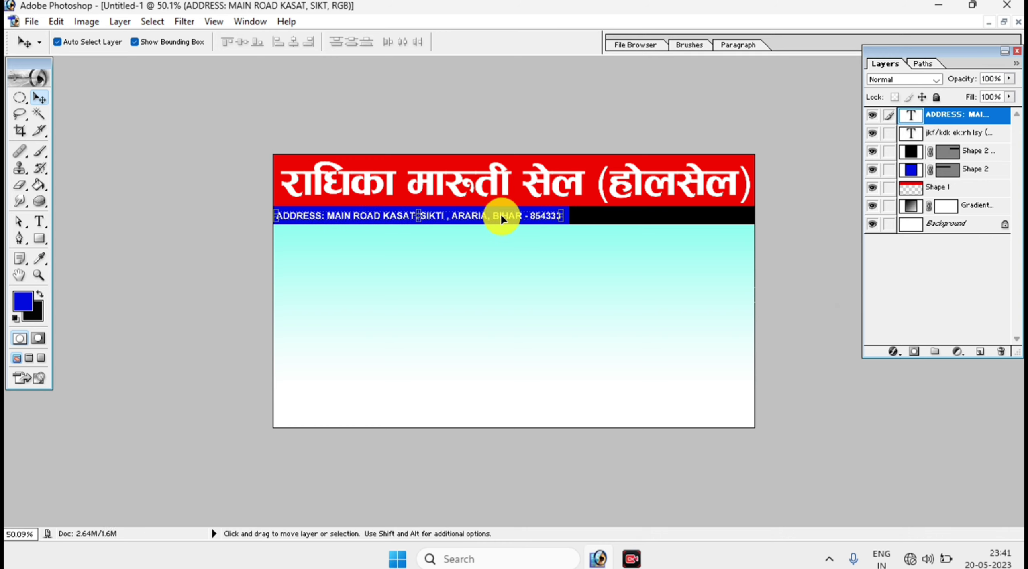
pyautogui.click(564, 281)
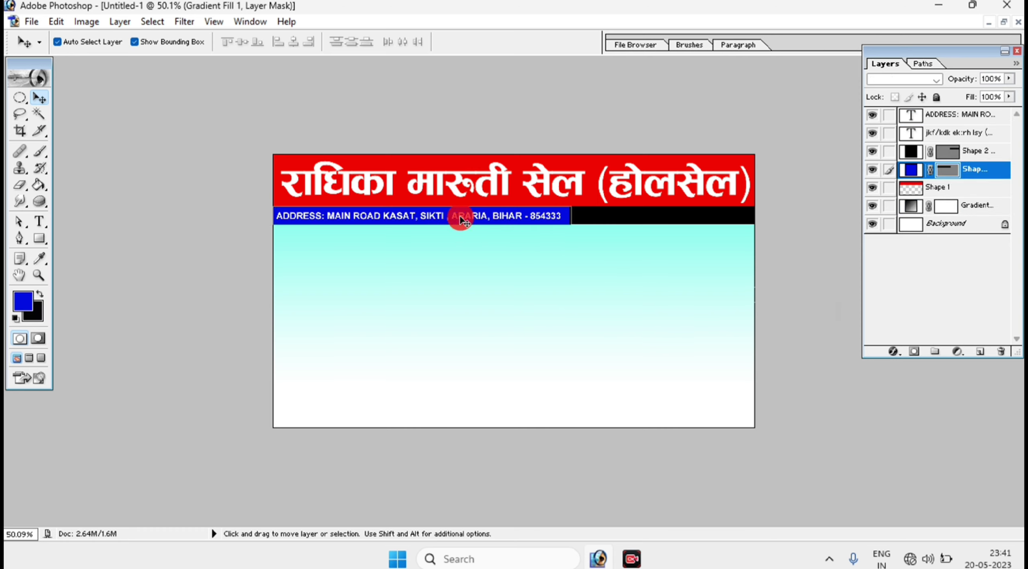
# Alt-drag a copy of the white address line onto the black right-hand bar.
pyautogui.scroll(1, 462, 219)
pyautogui.scroll(1, 462, 217)
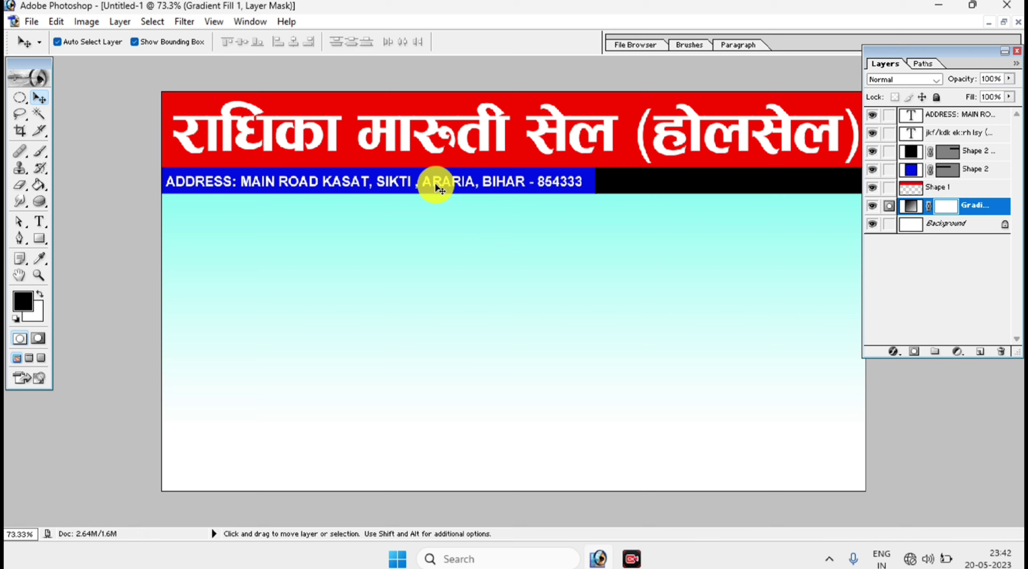
pyautogui.click(438, 185)
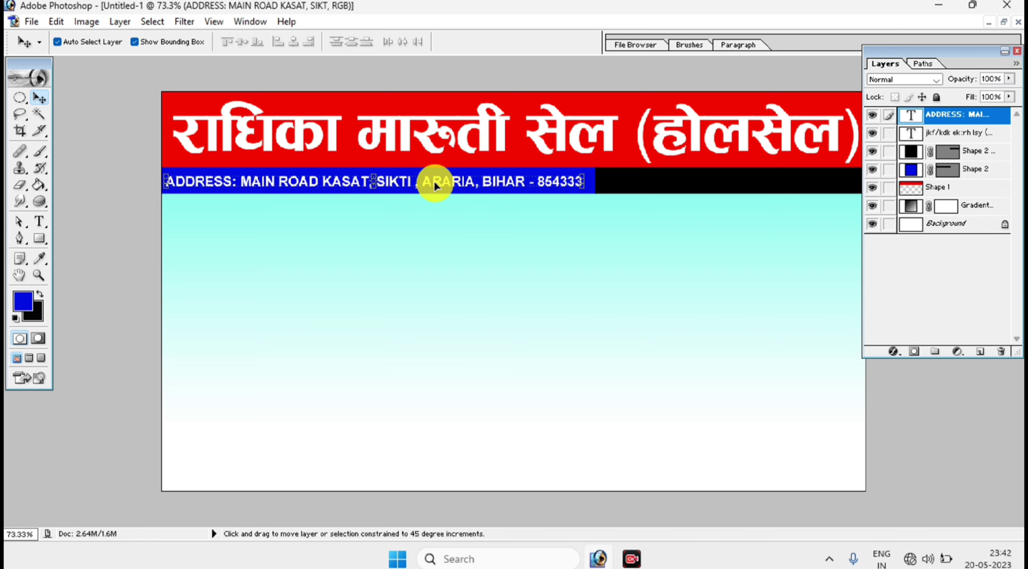
pyautogui.moveTo(433, 185)
pyautogui.mouseDown()
pyautogui.moveTo(874, 179)
pyautogui.moveTo(833, 189)
pyautogui.mouseUp()
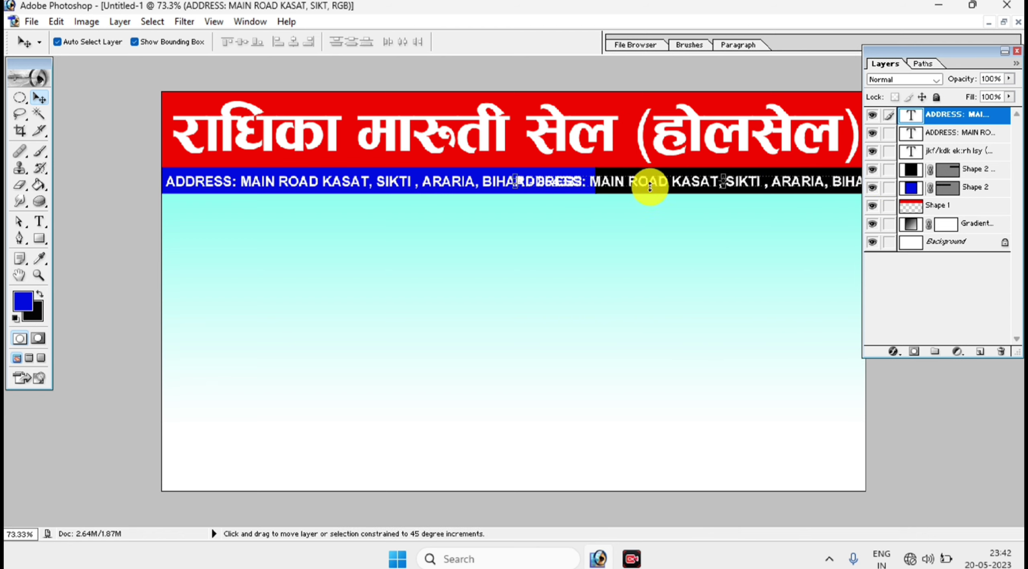
pyautogui.moveTo(627, 182)
pyautogui.mouseDown()
pyautogui.moveTo(723, 181)
pyautogui.moveTo(714, 182)
pyautogui.mouseUp()
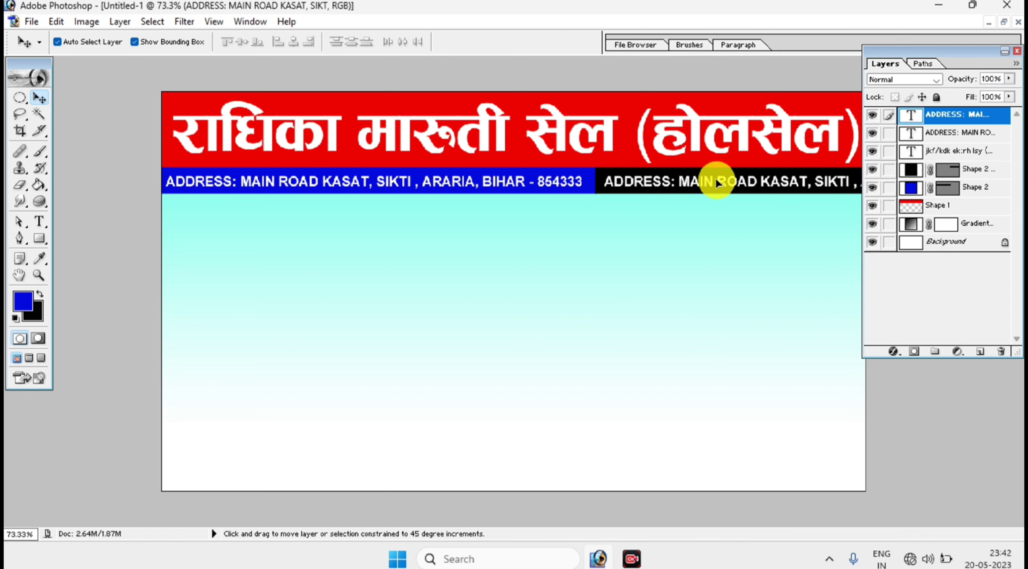
pyautogui.hotkey('ctrl', '-')
pyautogui.hotkey('ctrl', '-')
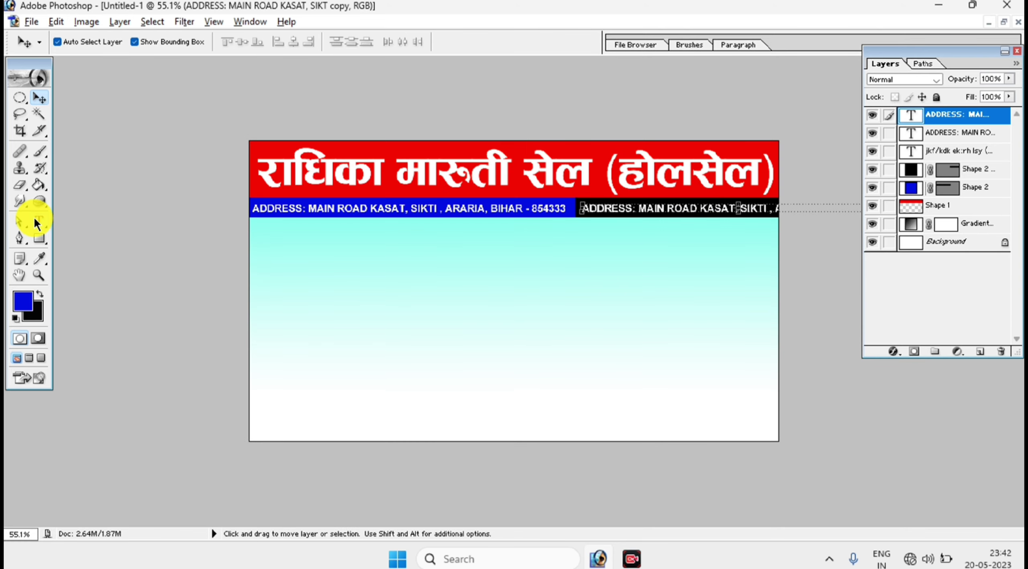
pyautogui.click(35, 220)
# Retype the copied black-bar line as the proprietor's name and mobile number, scaled to 97%.
pyautogui.moveTo(584, 211); pyautogui.dragTo(999, 218)
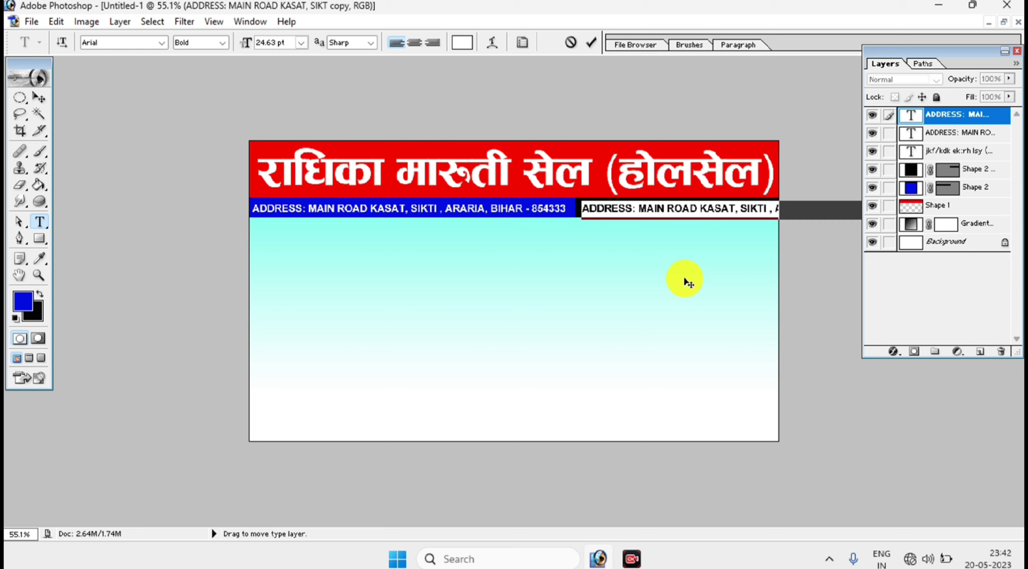
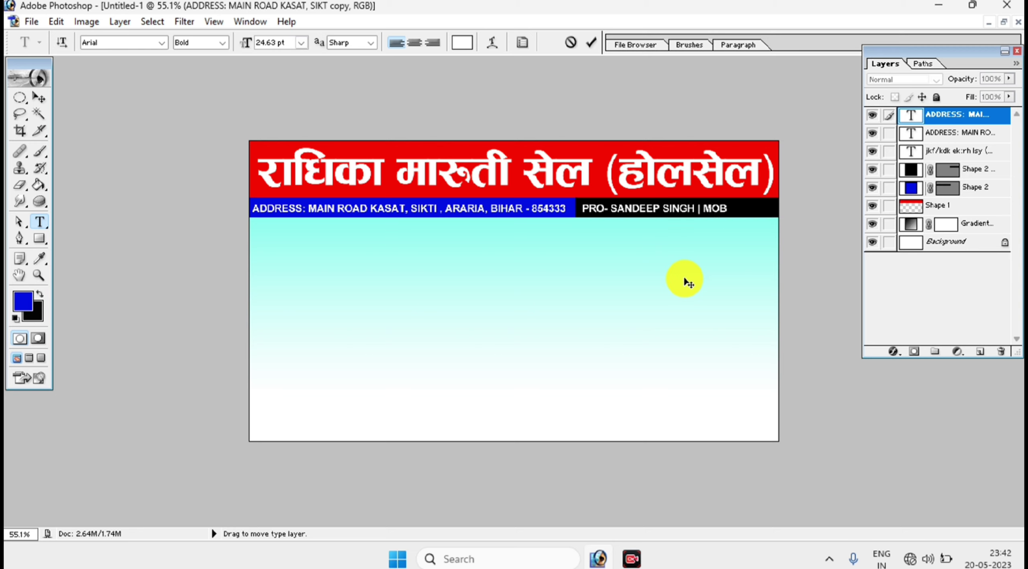
pyautogui.write('9')
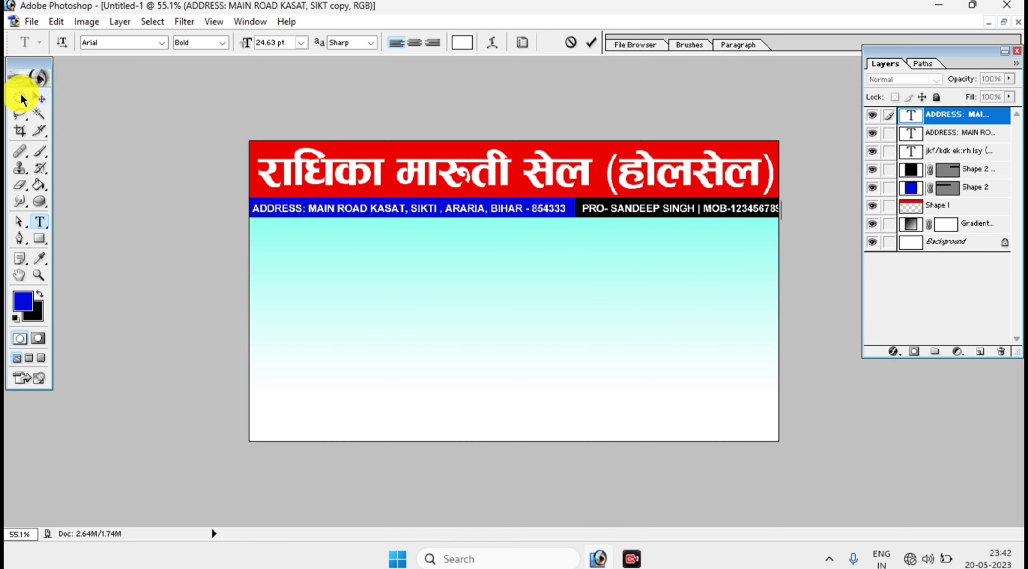
pyautogui.click(39, 99)
pyautogui.hotkey('ctrl', 't')
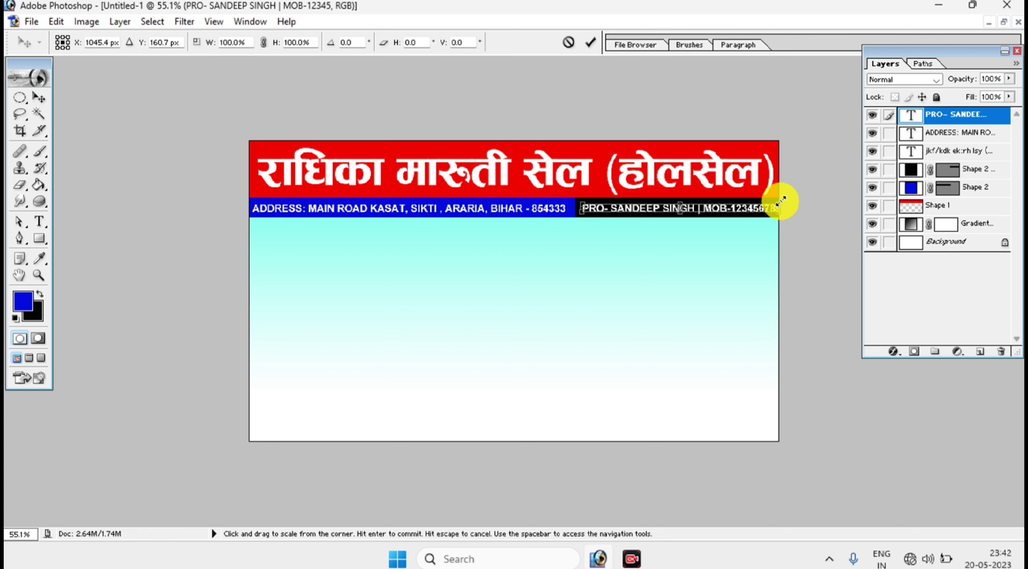
pyautogui.moveTo(783, 202); pyautogui.dragTo(779, 201)
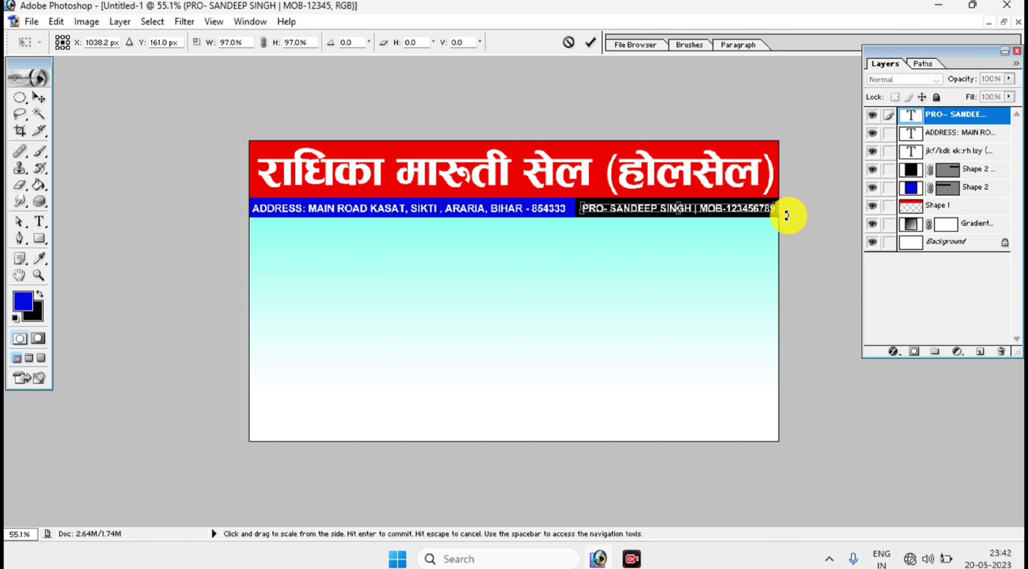
pyautogui.press('Return')
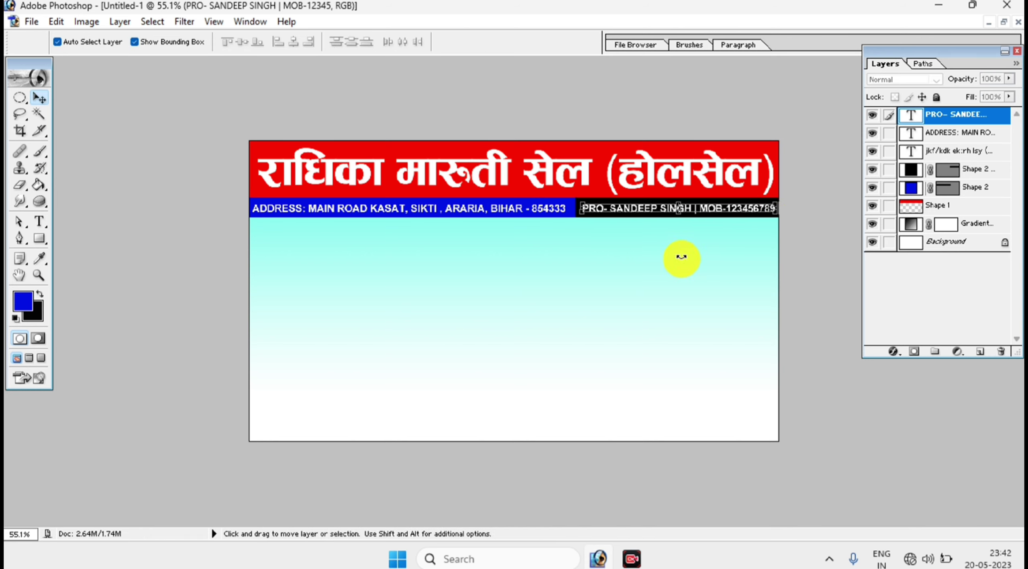
pyautogui.click(750, 256)
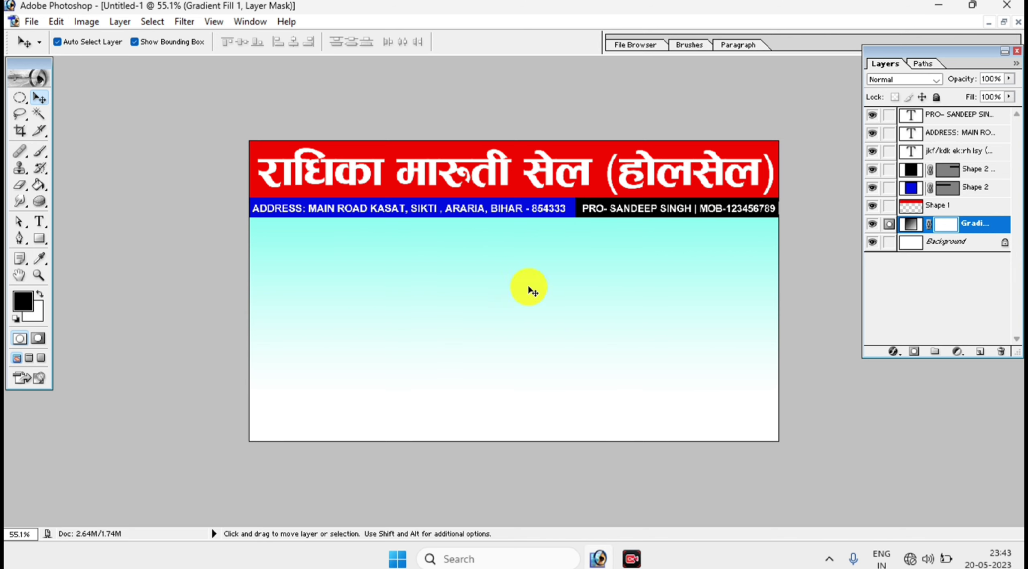
# Draw a deeper-blue rounded-rectangle bar with 50 px corner radius below the address line.
pyautogui.click(39, 237)
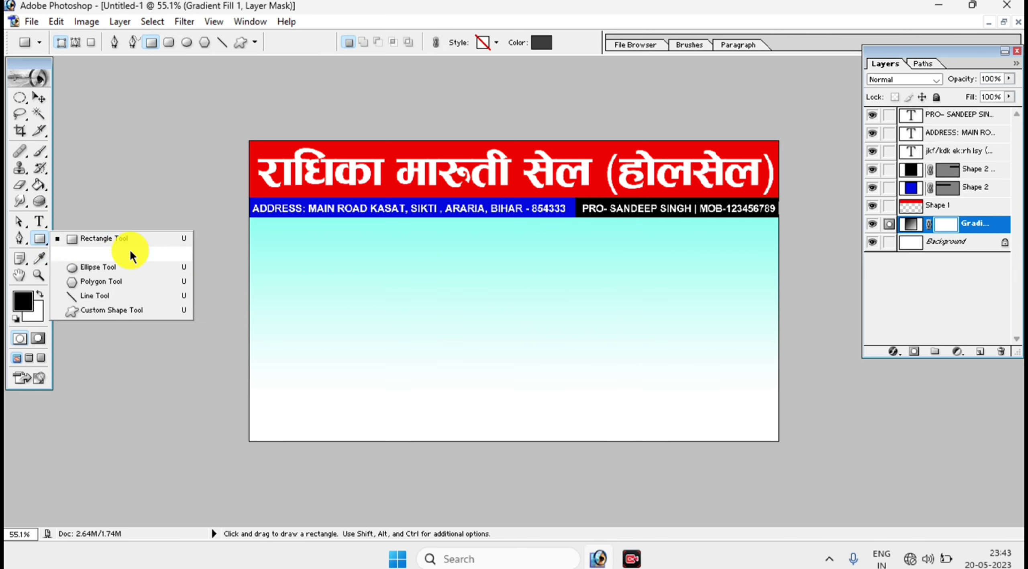
pyautogui.click(152, 252)
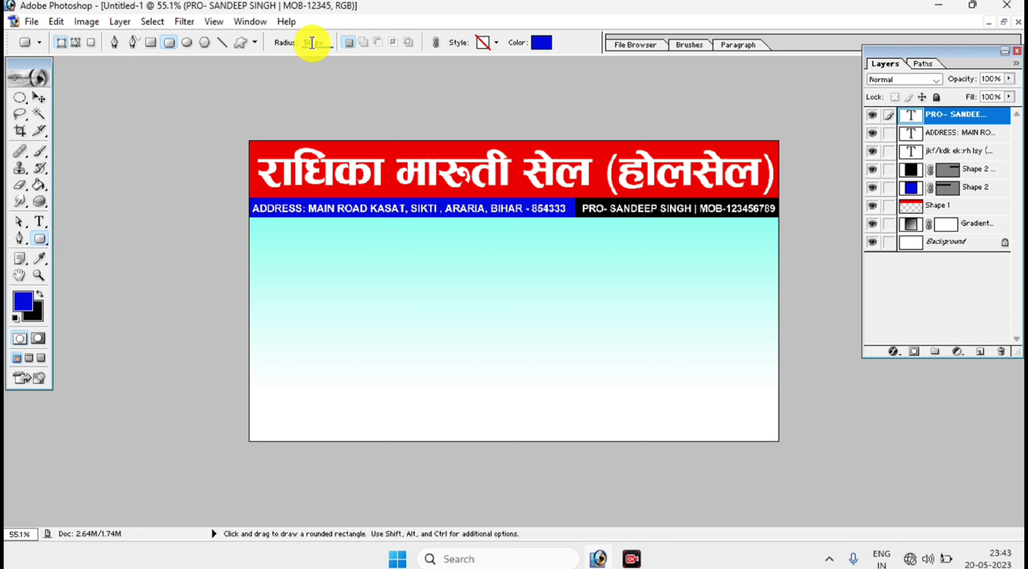
pyautogui.write('50')
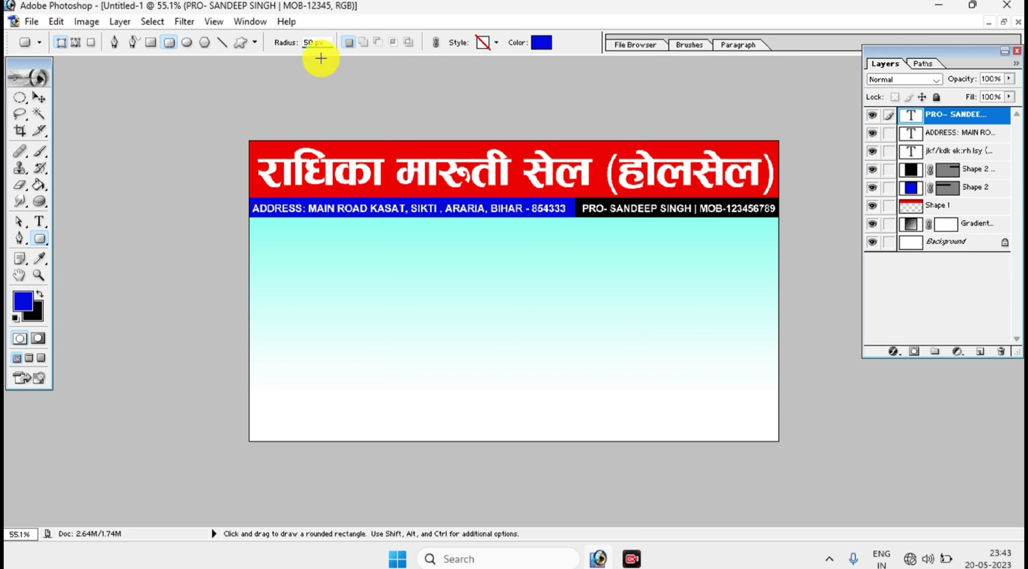
pyautogui.click(544, 42)
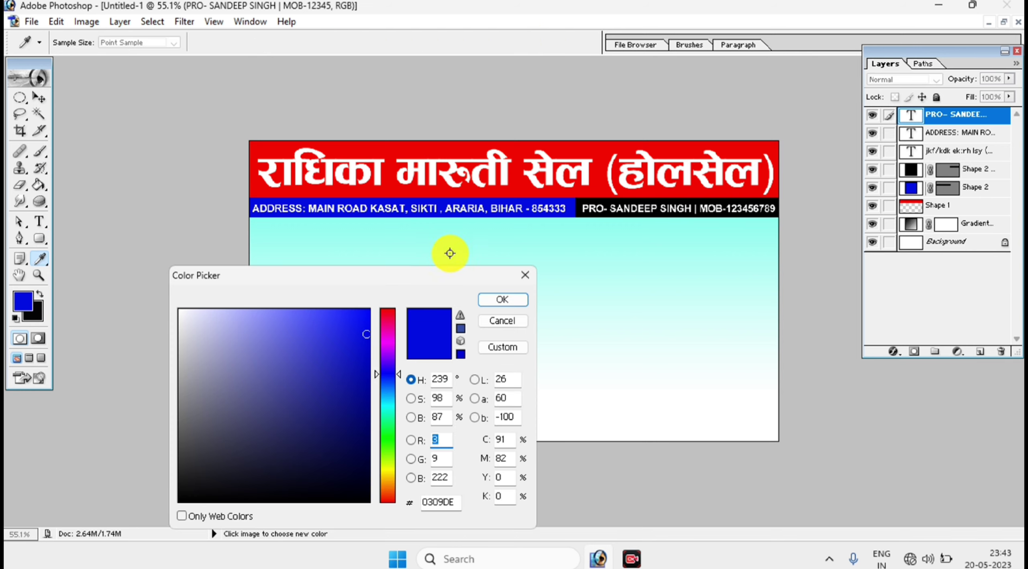
pyautogui.click(367, 333)
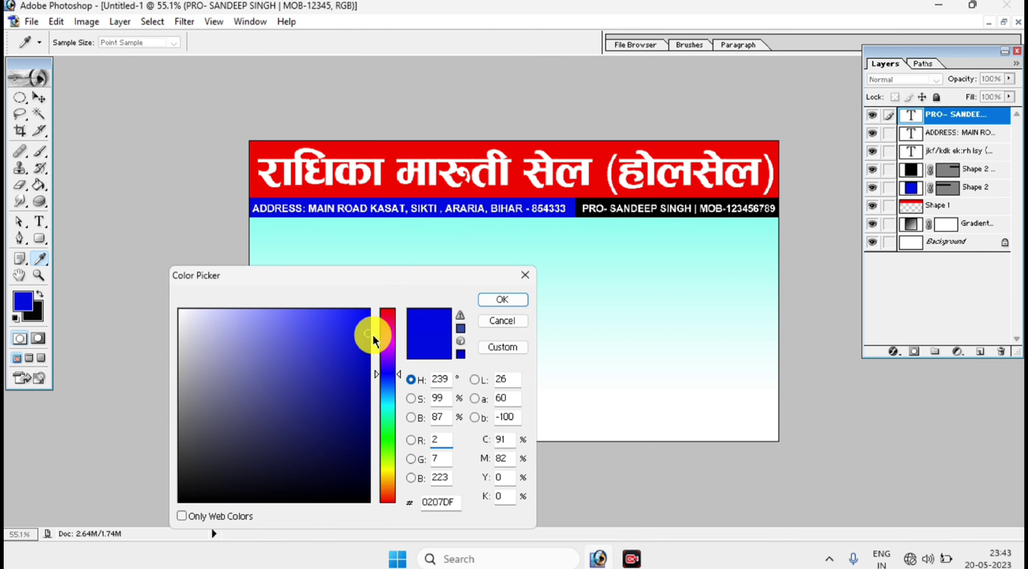
pyautogui.click(501, 301)
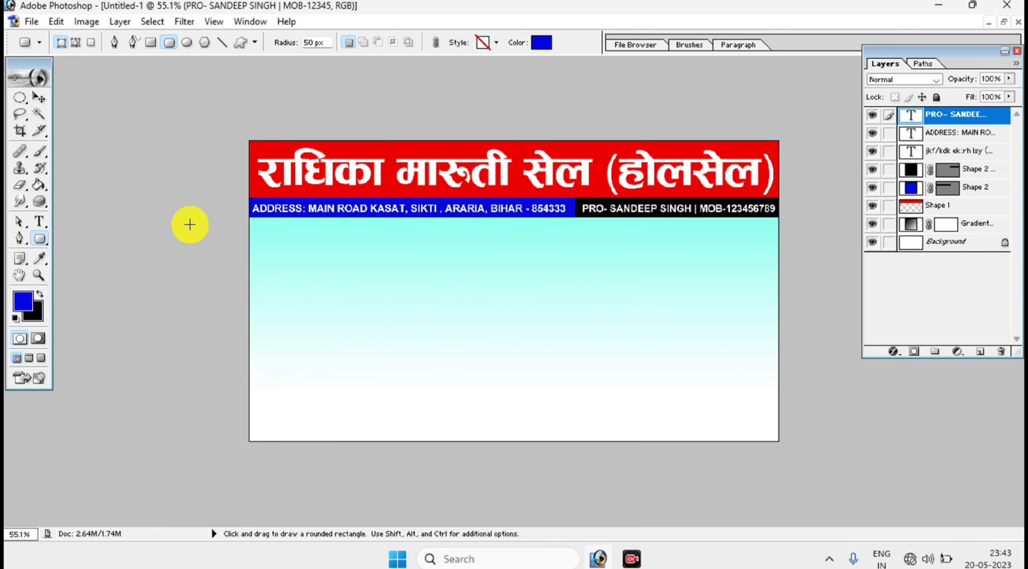
pyautogui.moveTo(185, 224); pyautogui.dragTo(550, 282)
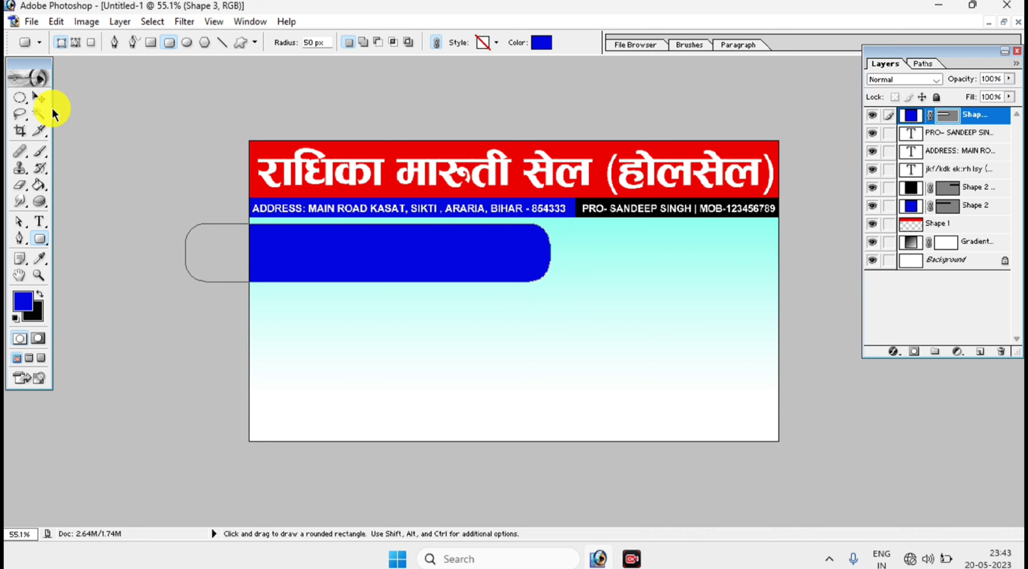
pyautogui.click(39, 97)
# Rasterize the blue bar, reduce its height and nudge it up under the address line.
pyautogui.moveTo(389, 242); pyautogui.dragTo(402, 244)
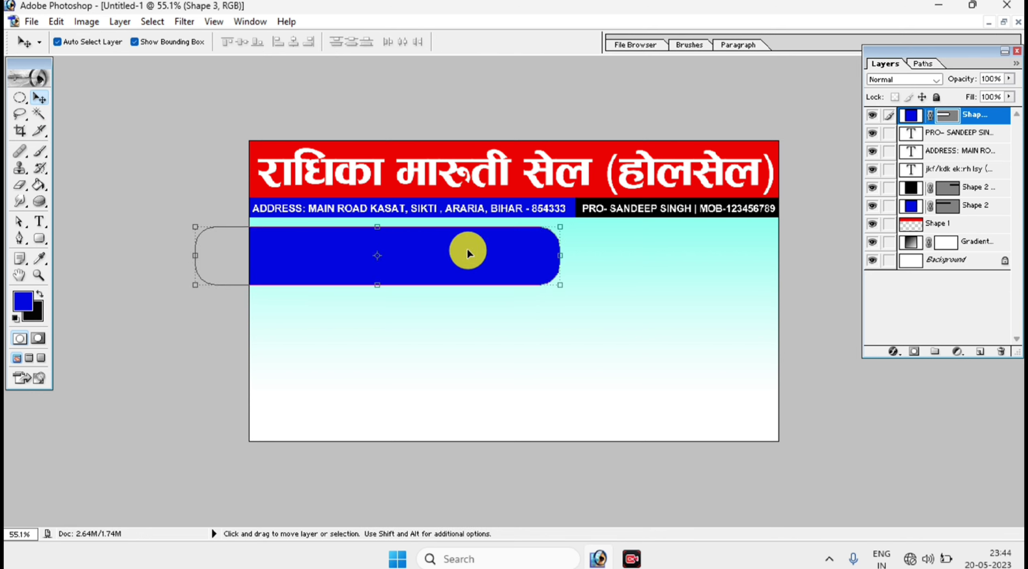
pyautogui.rightClick(979, 116)
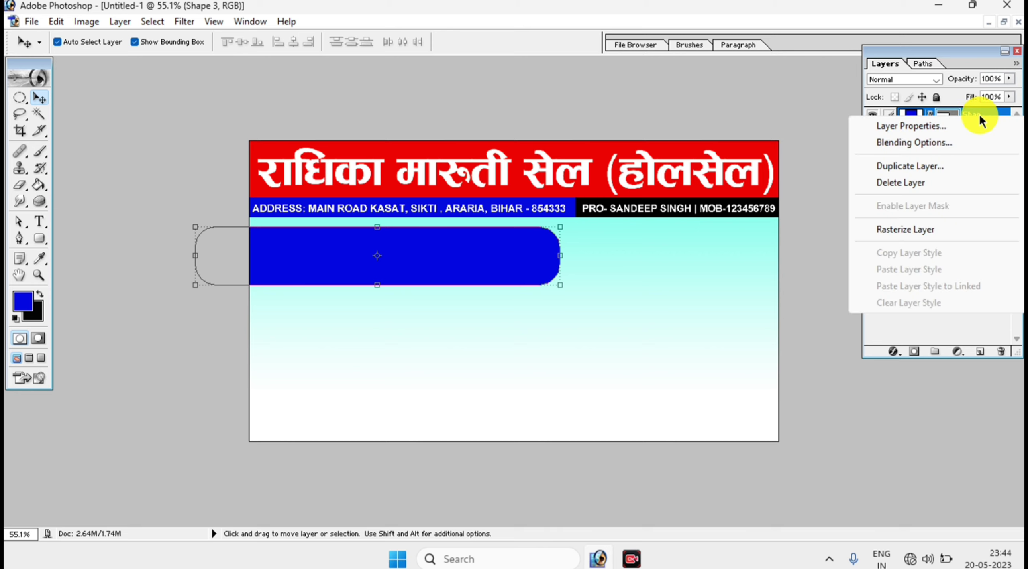
pyautogui.click(932, 230)
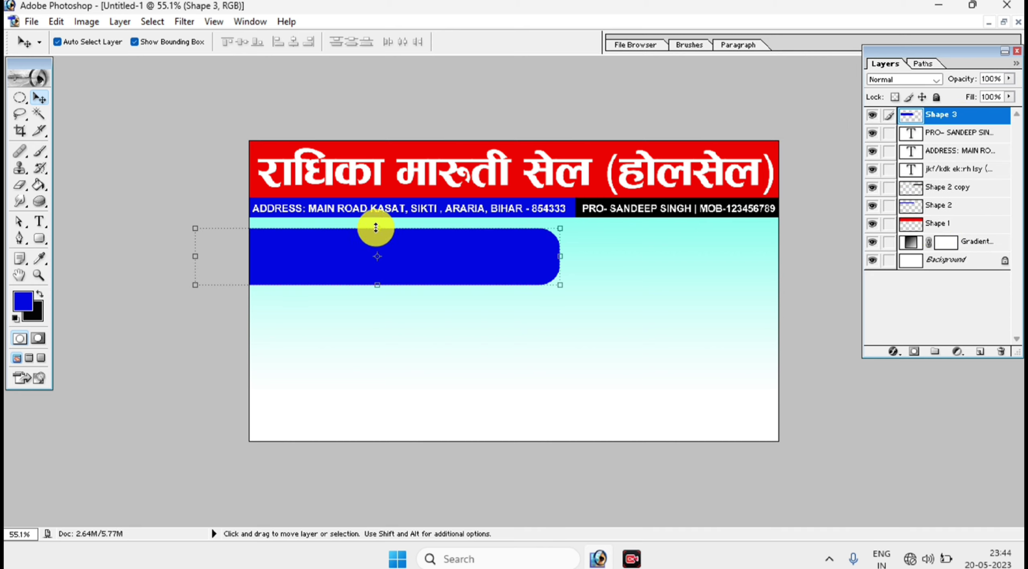
pyautogui.moveTo(376, 228); pyautogui.dragTo(376, 236)
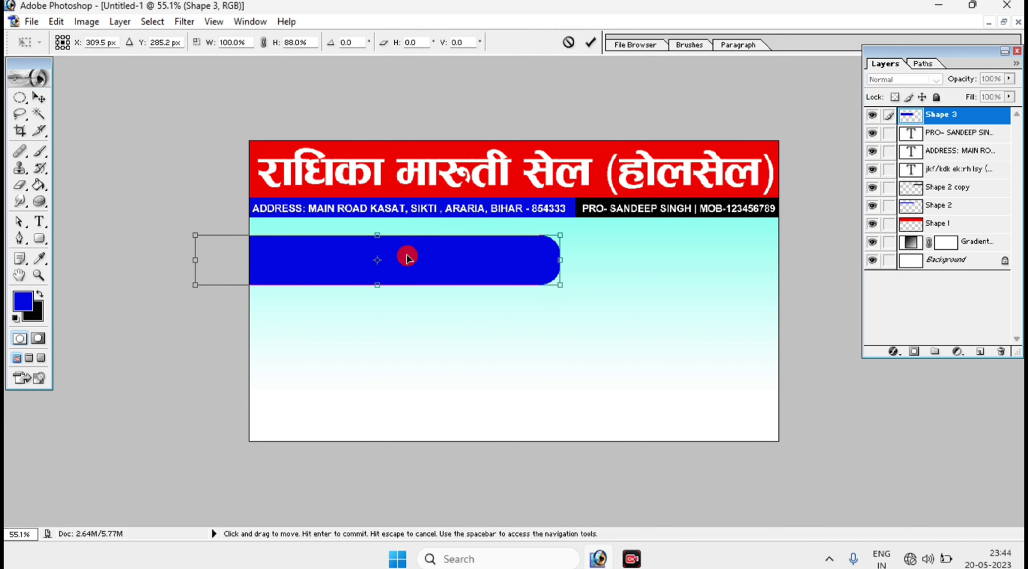
pyautogui.press('Return')
pyautogui.hotkey('shift', 'Up')
pyautogui.hotkey('shift', 'Up')
pyautogui.hotkey('shift', 'Up')
pyautogui.hotkey('shift', 'Up')
pyautogui.hotkey('shift', 'Up')
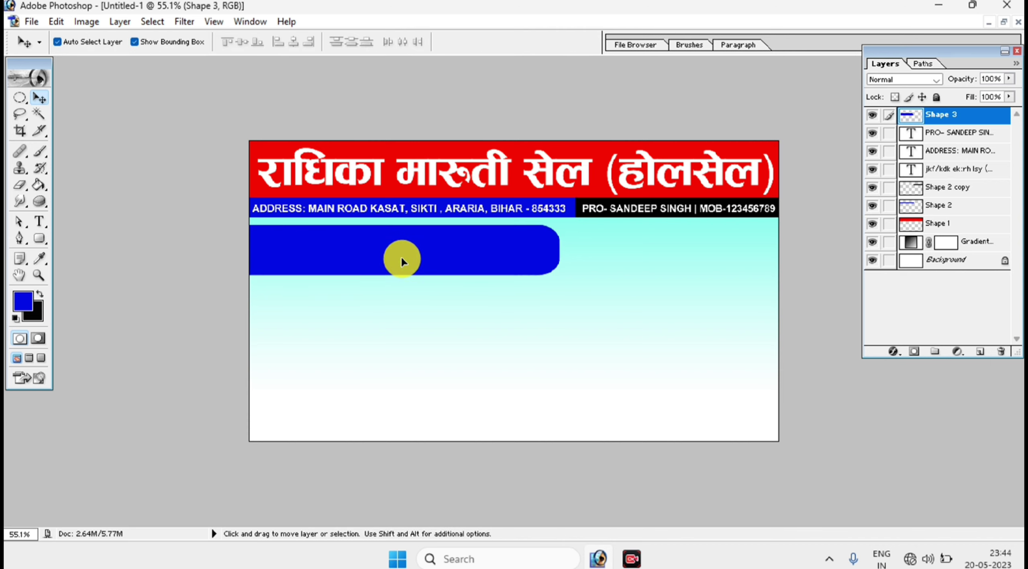
# Widen the blue bar about 108% to the right.
pyautogui.hotkey('ctrl', 't')
pyautogui.moveTo(559, 249)
pyautogui.mouseDown()
pyautogui.moveTo(591, 248)
pyautogui.moveTo(583, 248)
pyautogui.mouseUp()
pyautogui.press('Return')
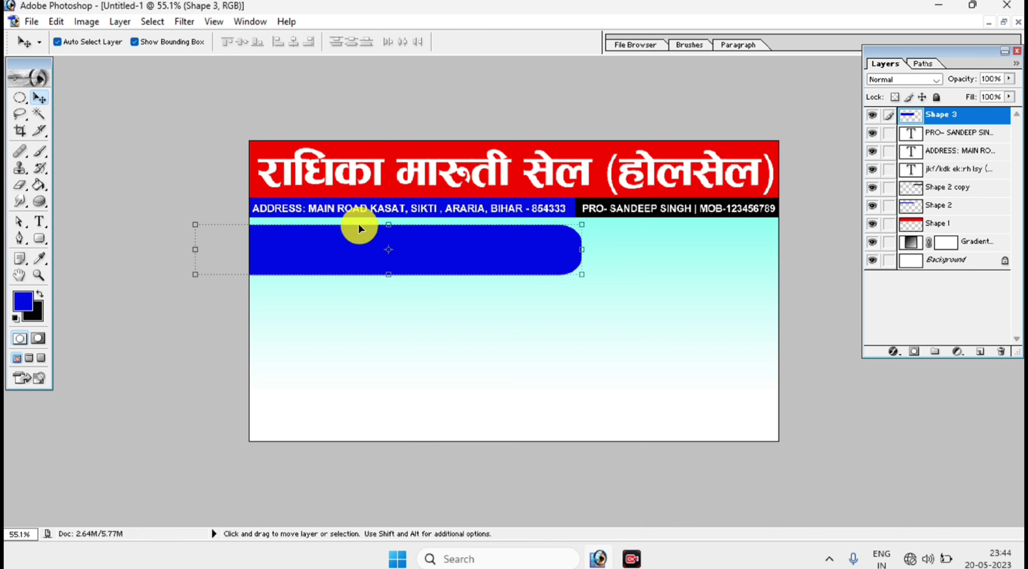
pyautogui.click(350, 177)
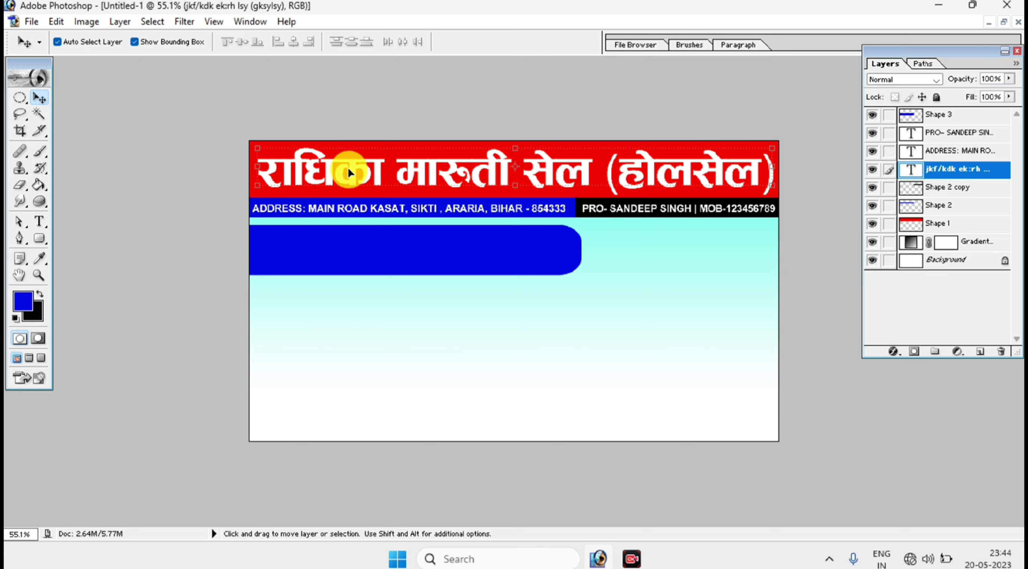
# Duplicate the Hindi title, move the copy to the top of the layer stack and onto the blue bar.
pyautogui.moveTo(349, 168); pyautogui.dragTo(347, 306)
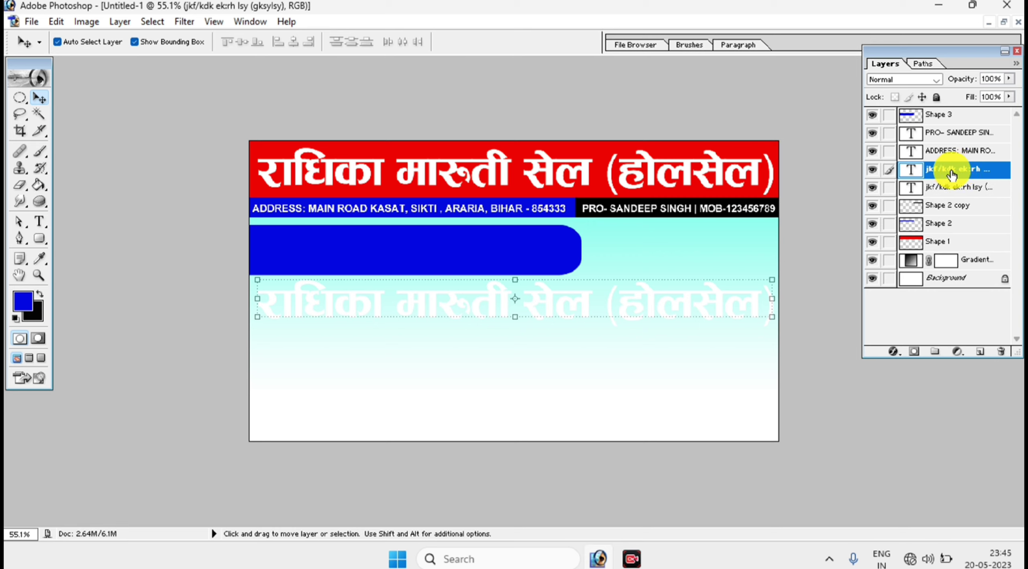
pyautogui.moveTo(951, 175); pyautogui.dragTo(949, 117)
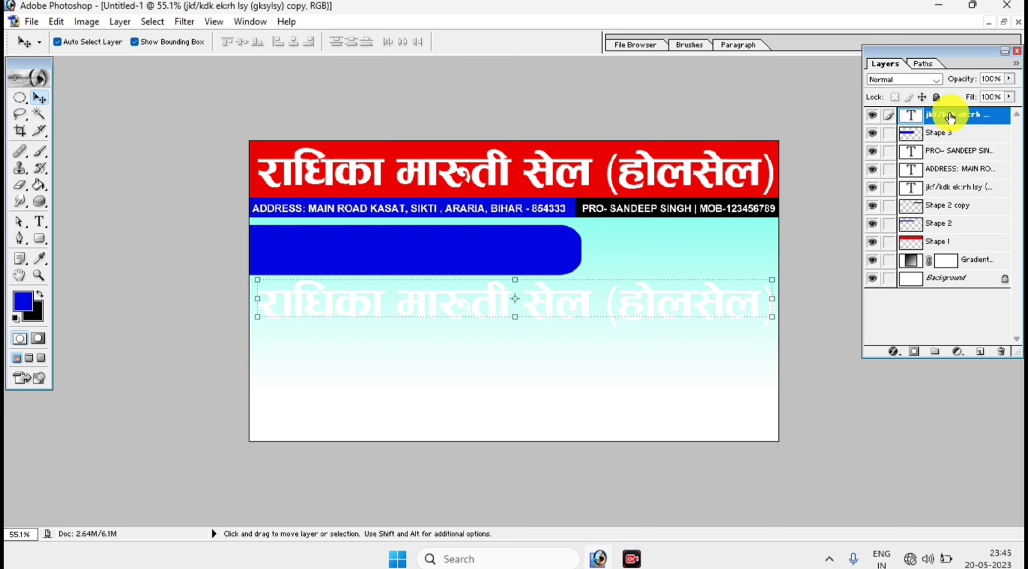
pyautogui.moveTo(427, 302); pyautogui.dragTo(423, 251)
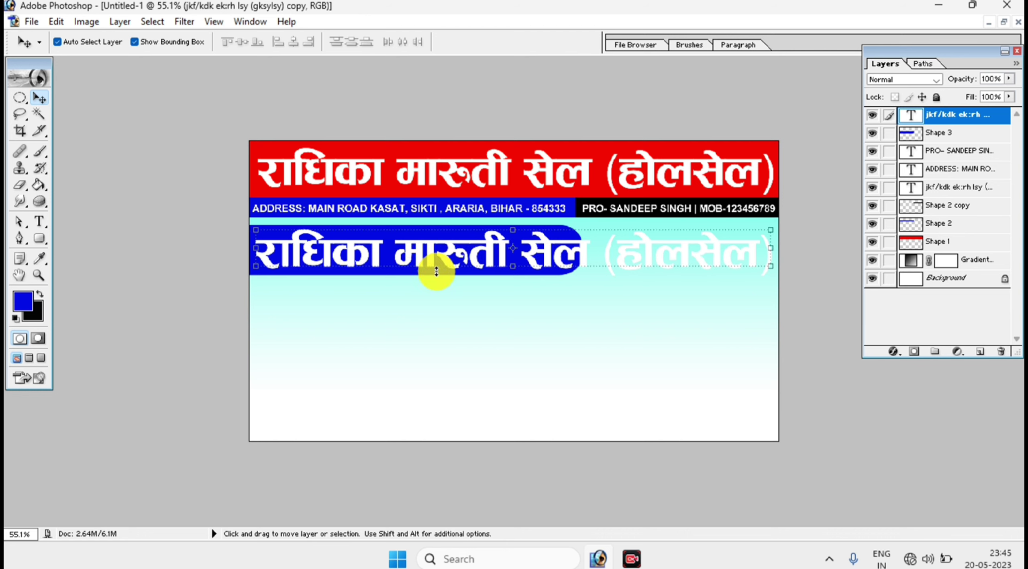
# Retype the copied title as 'हमारे यहां सभी तरह का'.
pyautogui.click(40, 221)
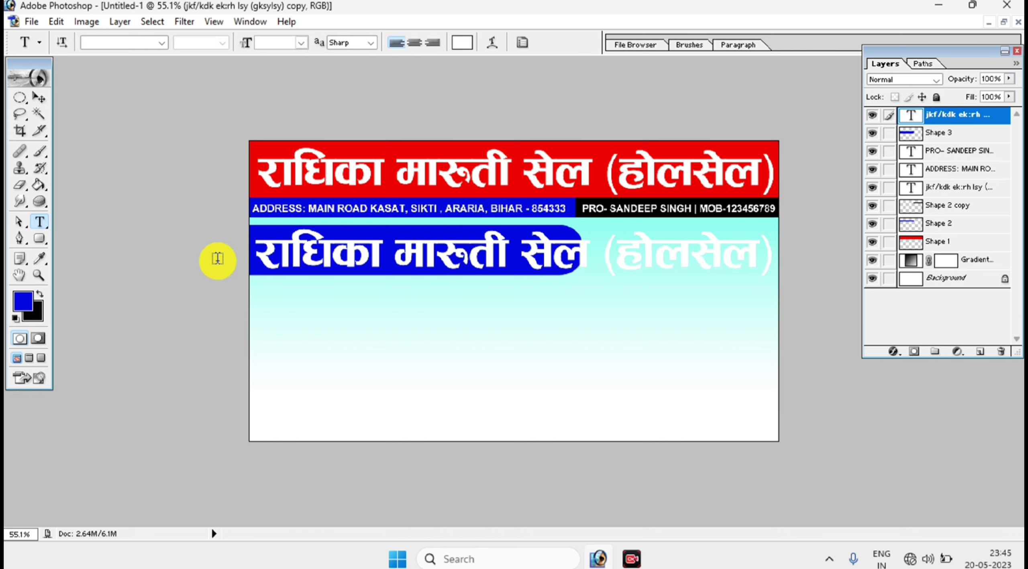
pyautogui.moveTo(251, 252); pyautogui.dragTo(775, 253)
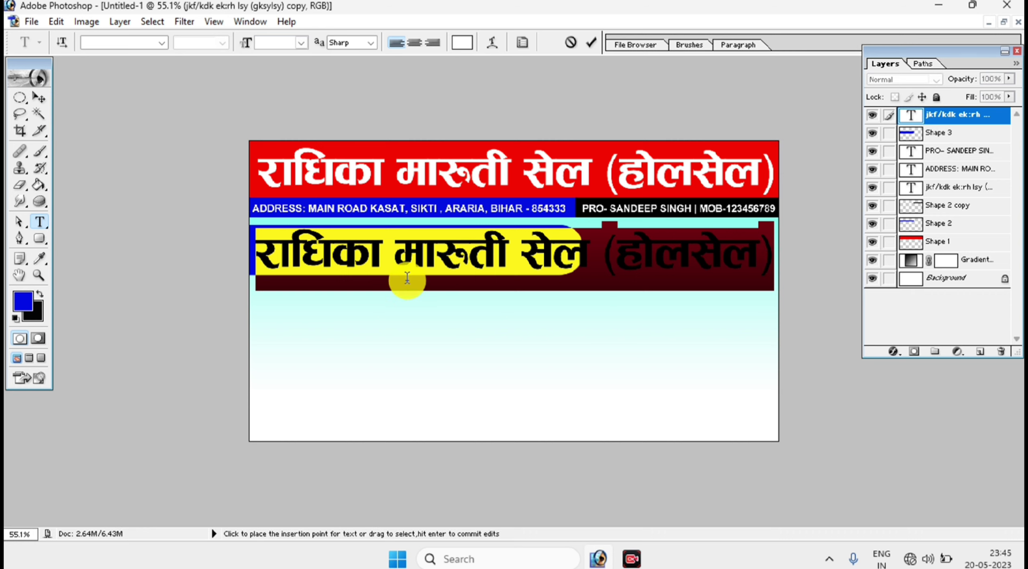
pyautogui.click(470, 252)
pyautogui.click(505, 275)
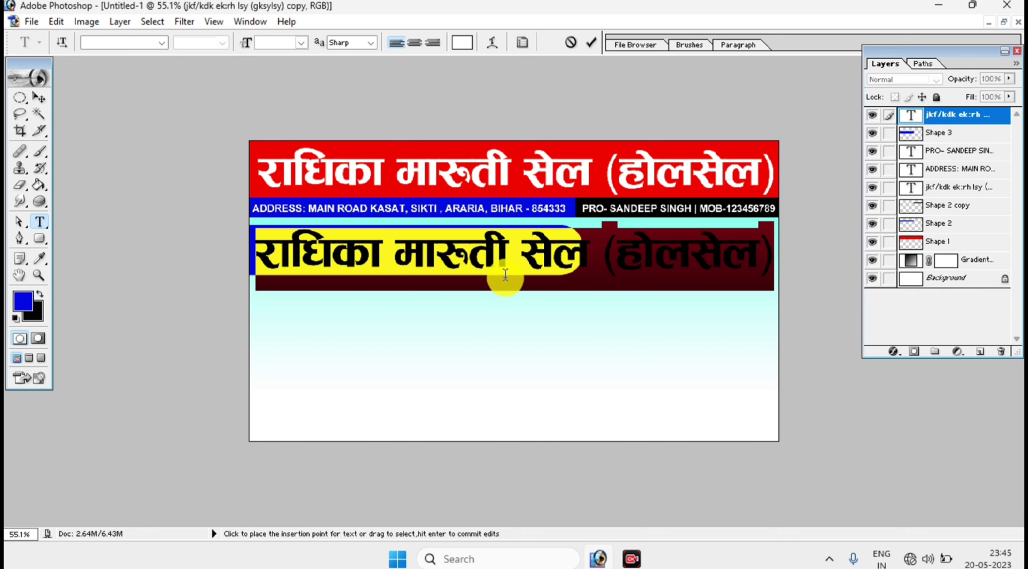
pyautogui.write('g')
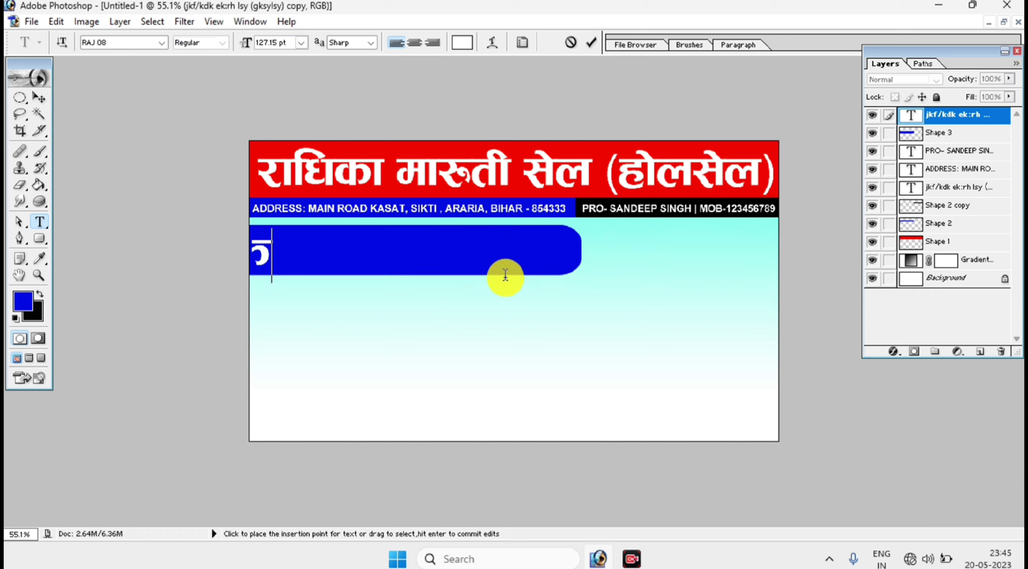
pyautogui.click(522, 301)
pyautogui.write('ekjs ')
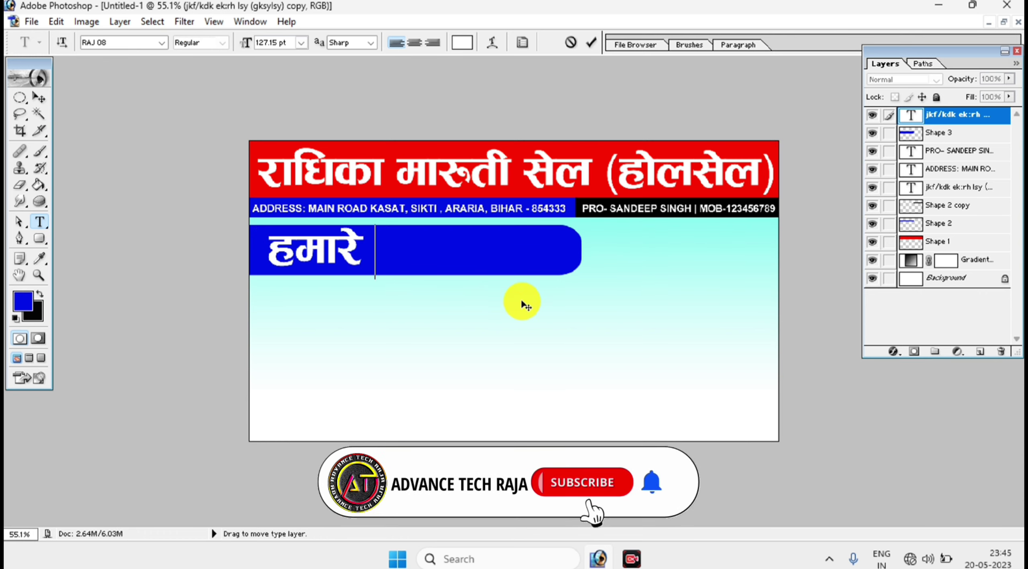
pyautogui.write(';gka')
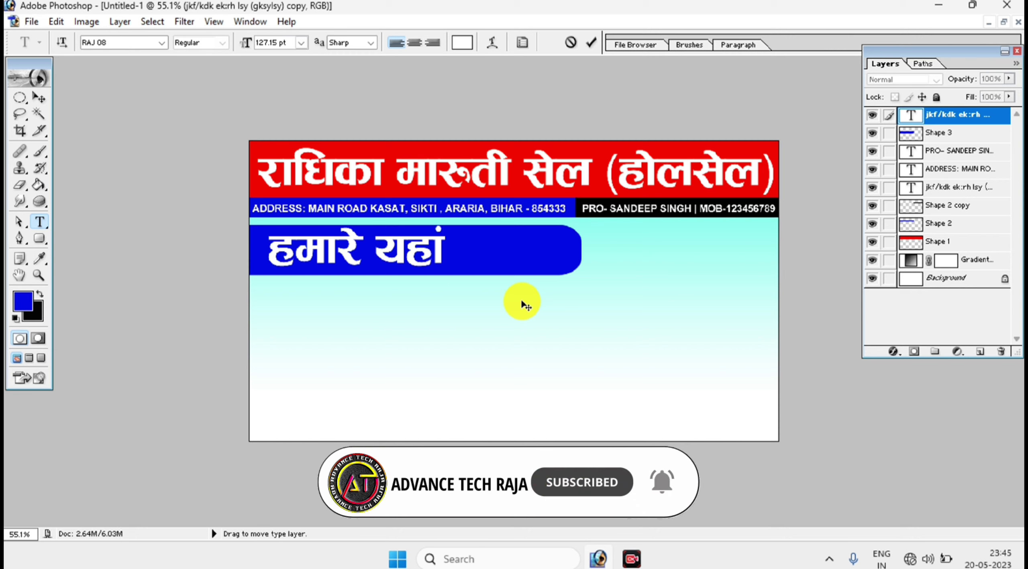
pyautogui.write(' lHkh r')
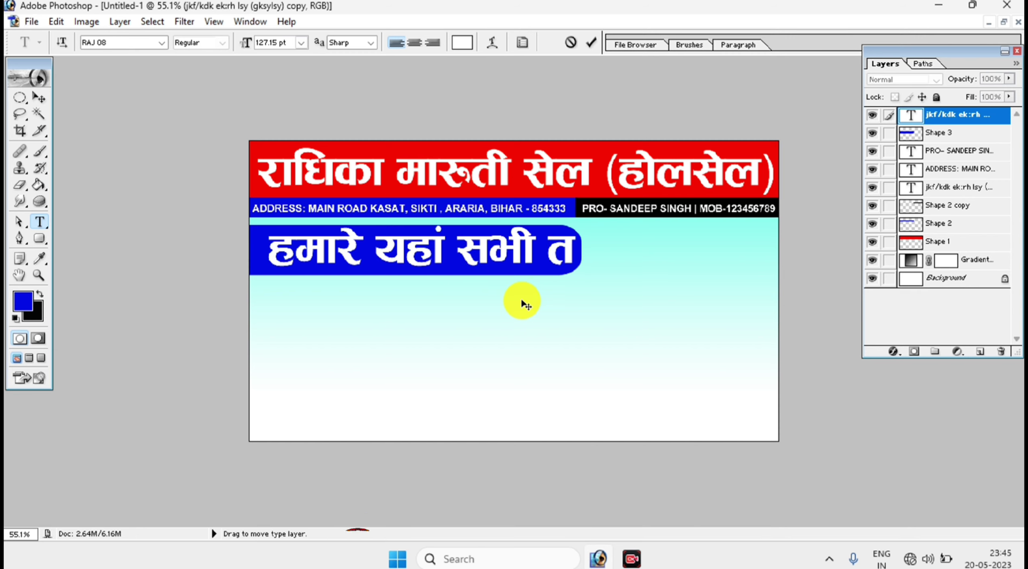
pyautogui.write(' dk')
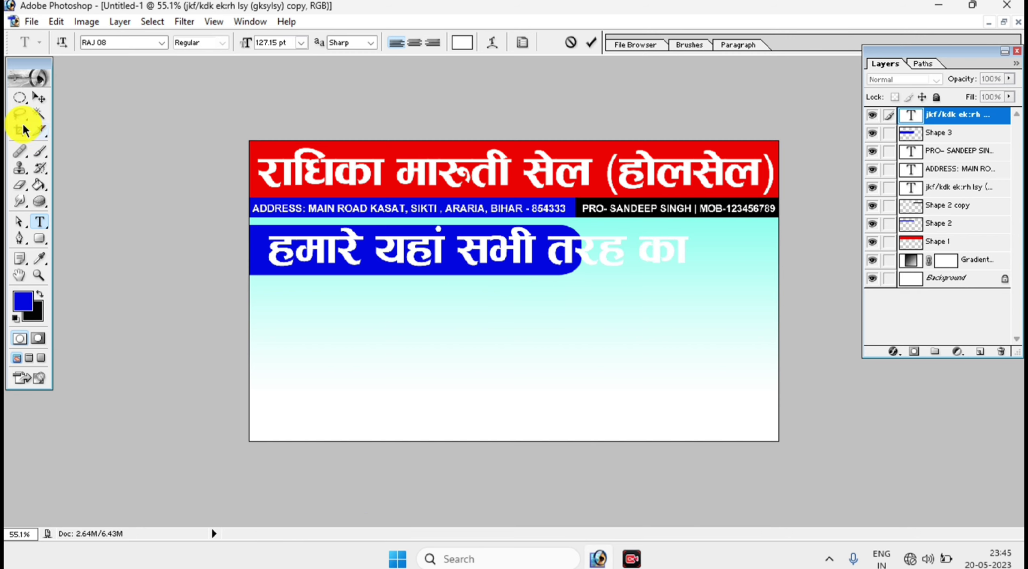
pyautogui.click(40, 99)
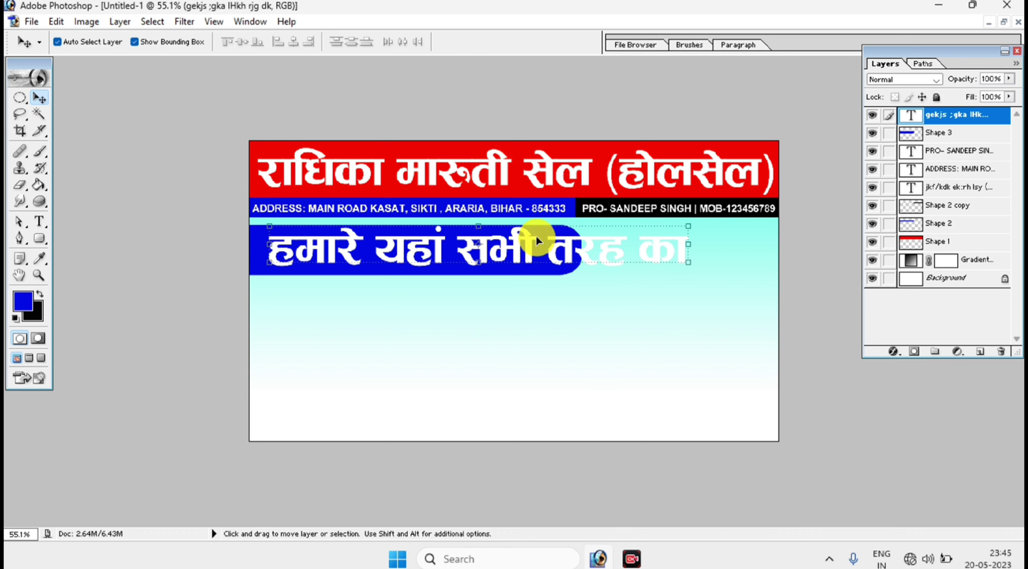
# Shrink and reposition the new text line to fit inside the blue bar.
pyautogui.moveTo(538, 240); pyautogui.dragTo(527, 239)
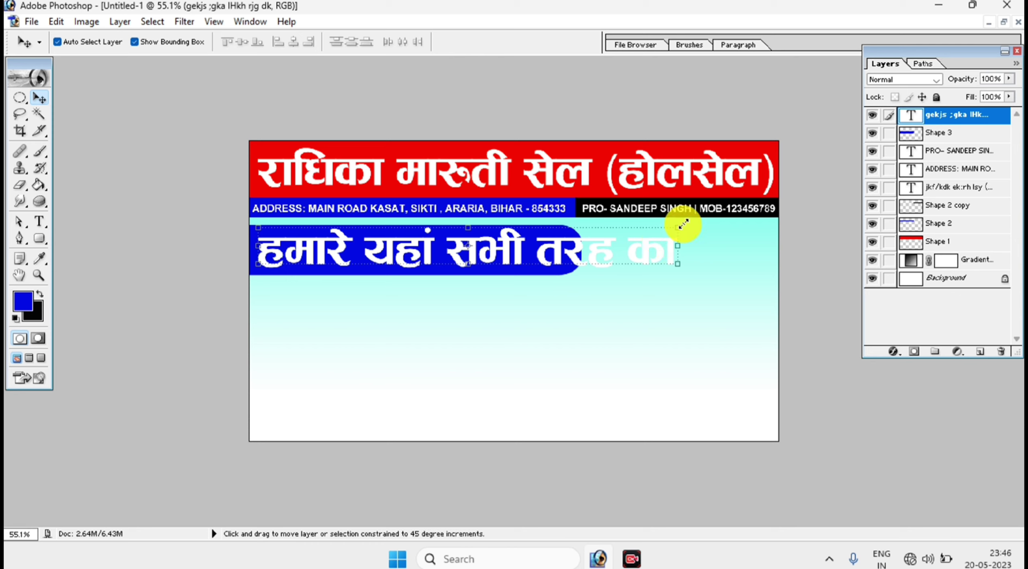
pyautogui.moveTo(684, 224); pyautogui.dragTo(580, 247)
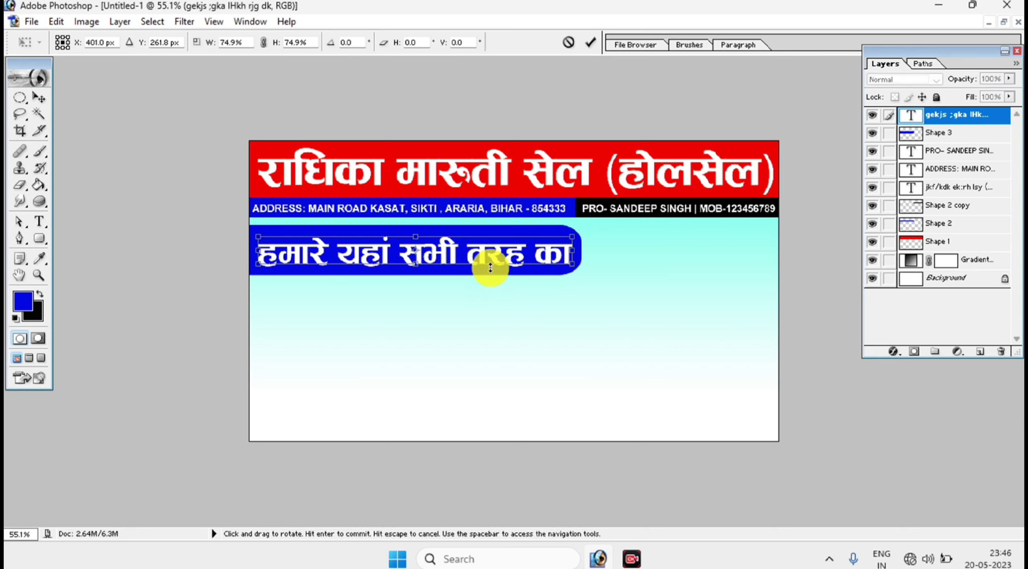
pyautogui.press('Return')
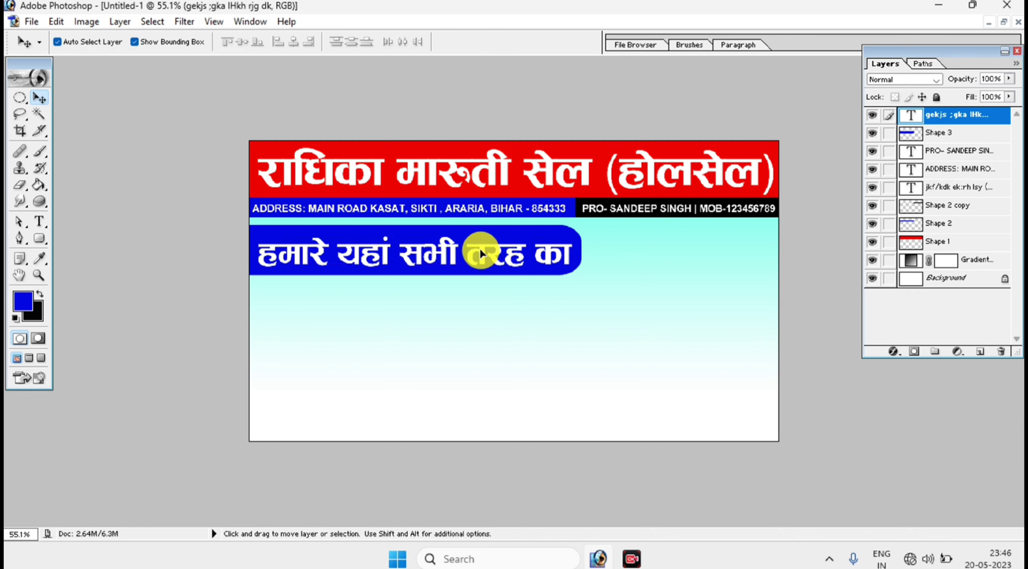
pyautogui.moveTo(480, 250); pyautogui.dragTo(479, 245)
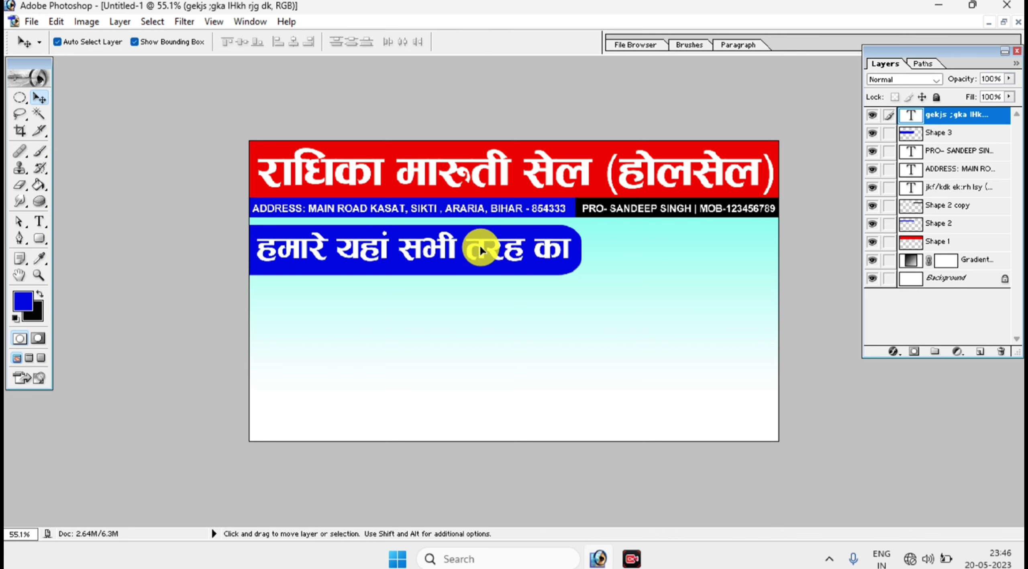
pyautogui.hotkey('ctrl', 't')
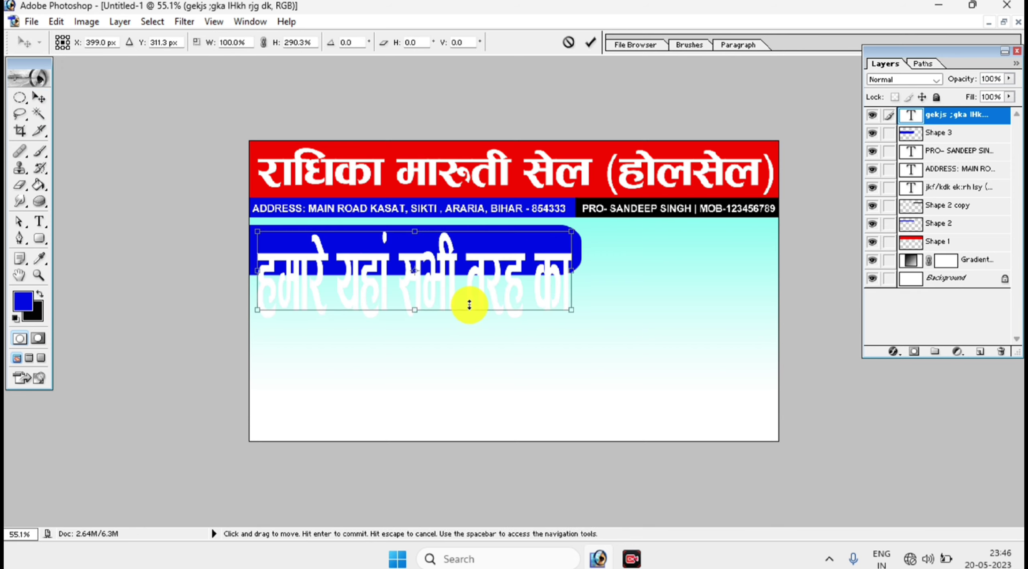
pyautogui.moveTo(468, 283); pyautogui.dragTo(470, 277)
pyautogui.press('Return')
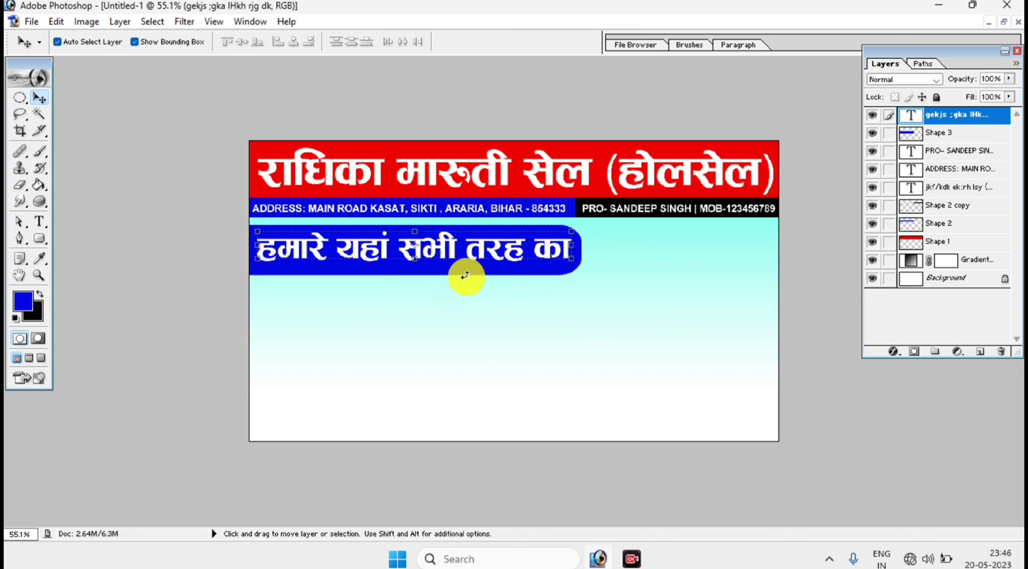
# Make the blue bar (Shape 3) slightly shorter.
pyautogui.rightClick(467, 269)
pyautogui.click(486, 280)
pyautogui.moveTo(416, 281); pyautogui.dragTo(416, 275)
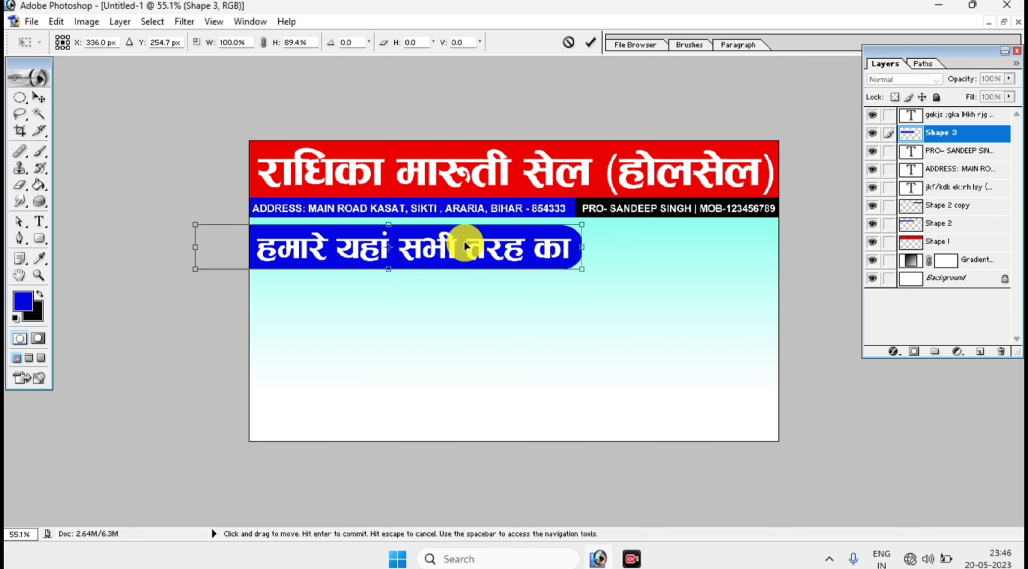
pyautogui.press('Return')
pyautogui.click(435, 296)
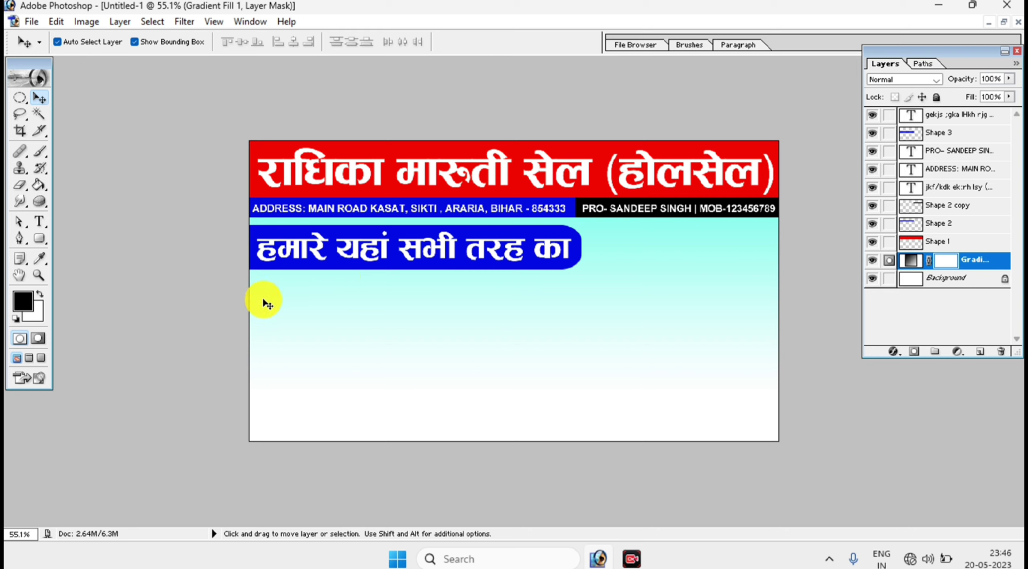
# Duplicate the blue bar and place the copy under the first bar.
pyautogui.click(399, 265)
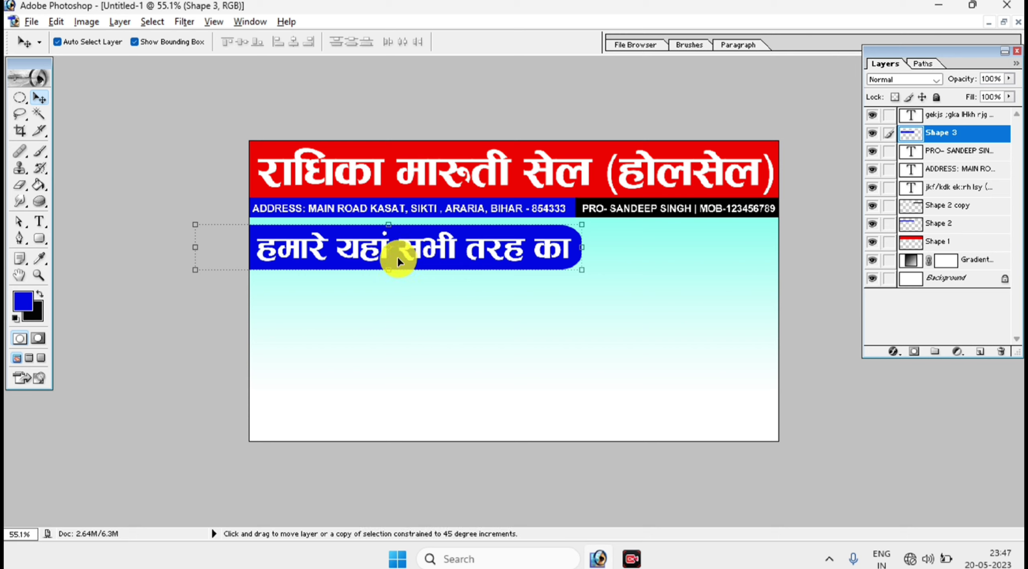
pyautogui.moveTo(397, 257); pyautogui.dragTo(384, 319)
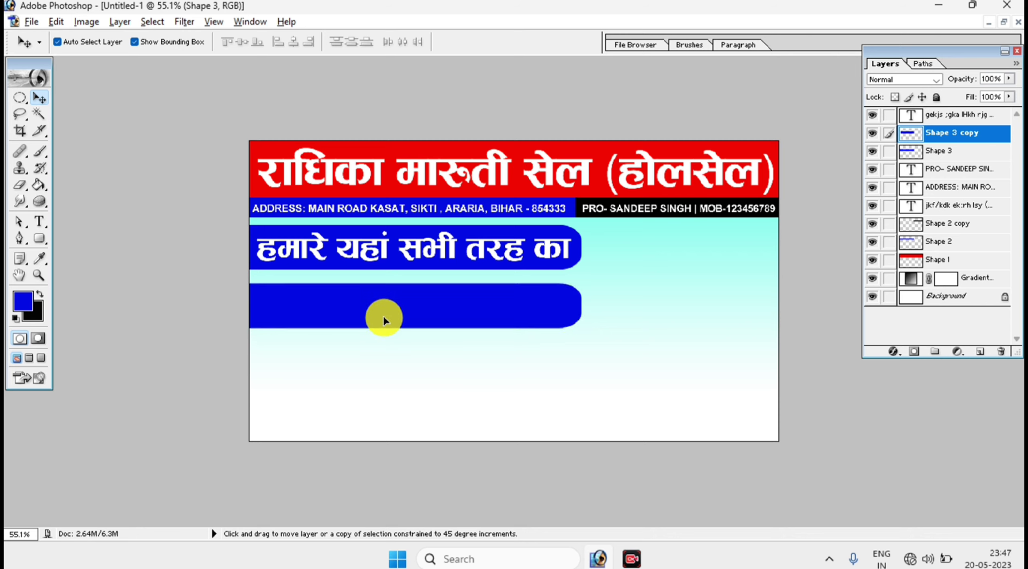
pyautogui.moveTo(384, 319); pyautogui.dragTo(382, 310)
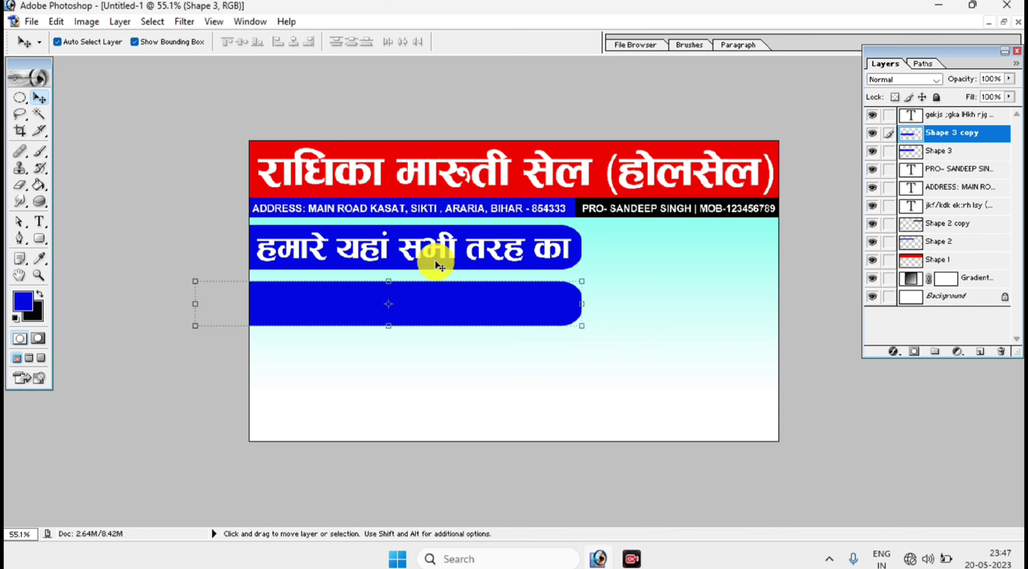
# Copy the 'हमारे यहां सभी तरह का' text line to just below the lower bar.
pyautogui.click(356, 254)
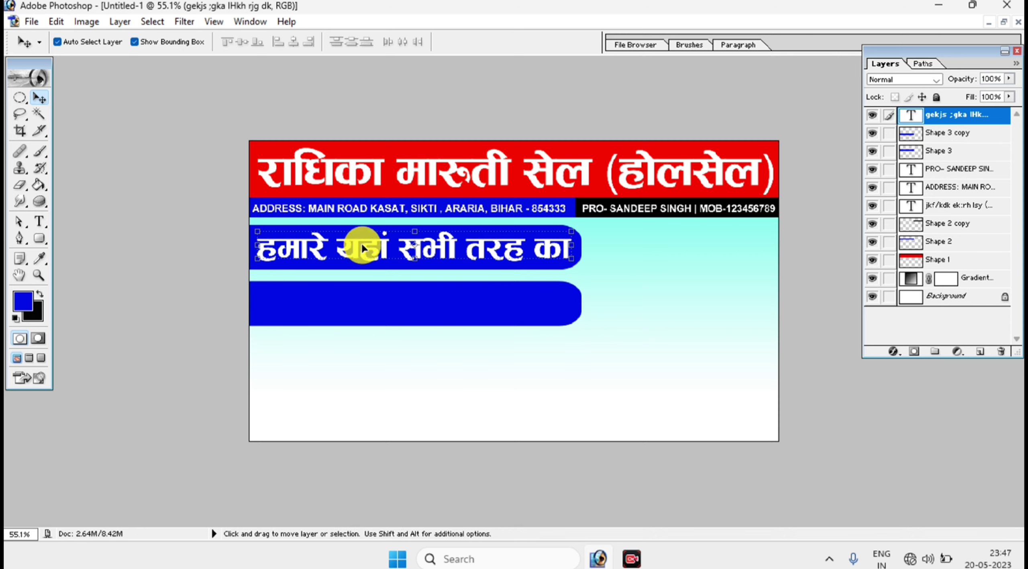
pyautogui.moveTo(357, 249); pyautogui.dragTo(373, 303)
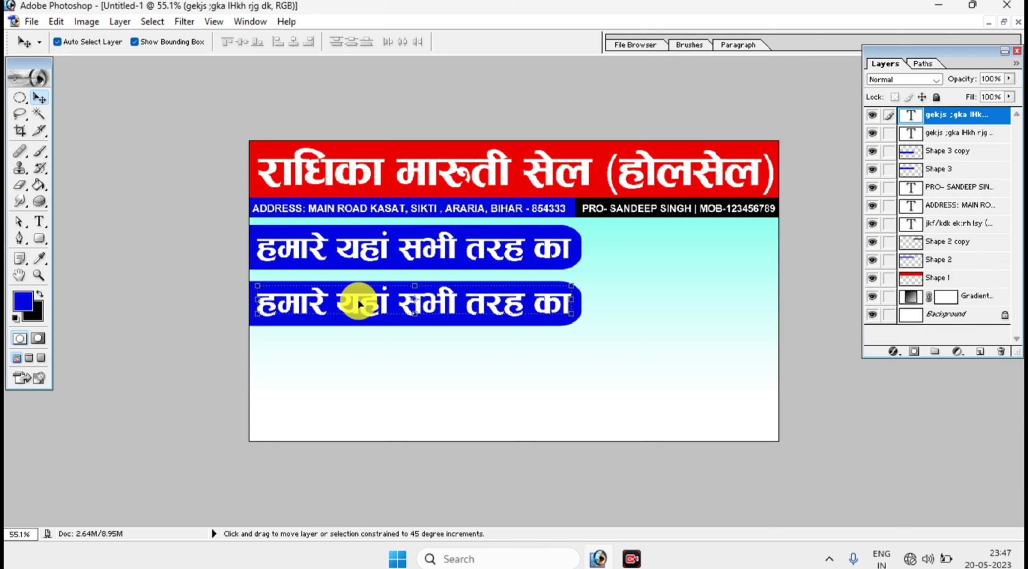
pyautogui.moveTo(358, 304); pyautogui.dragTo(355, 335)
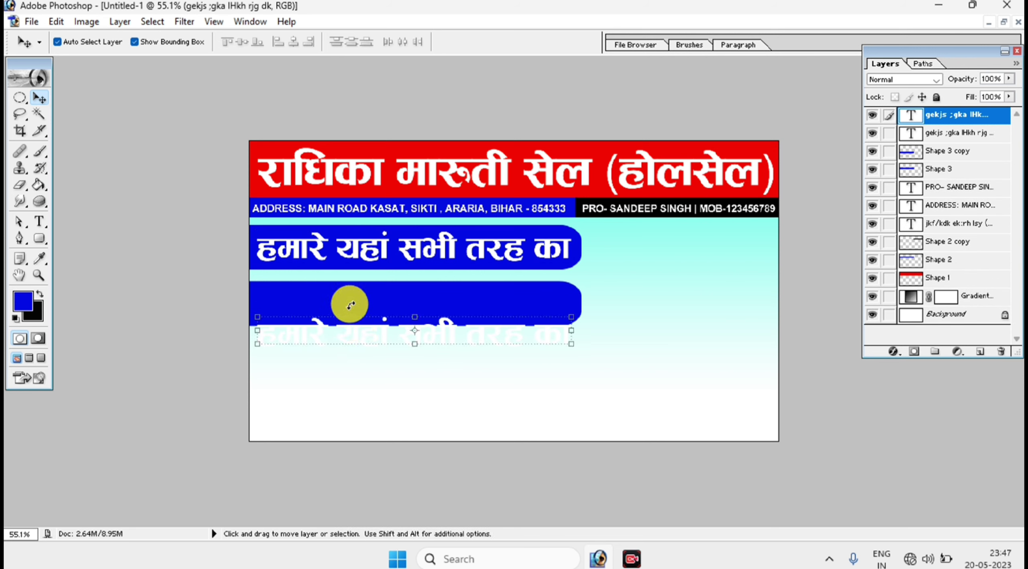
pyautogui.click(361, 291)
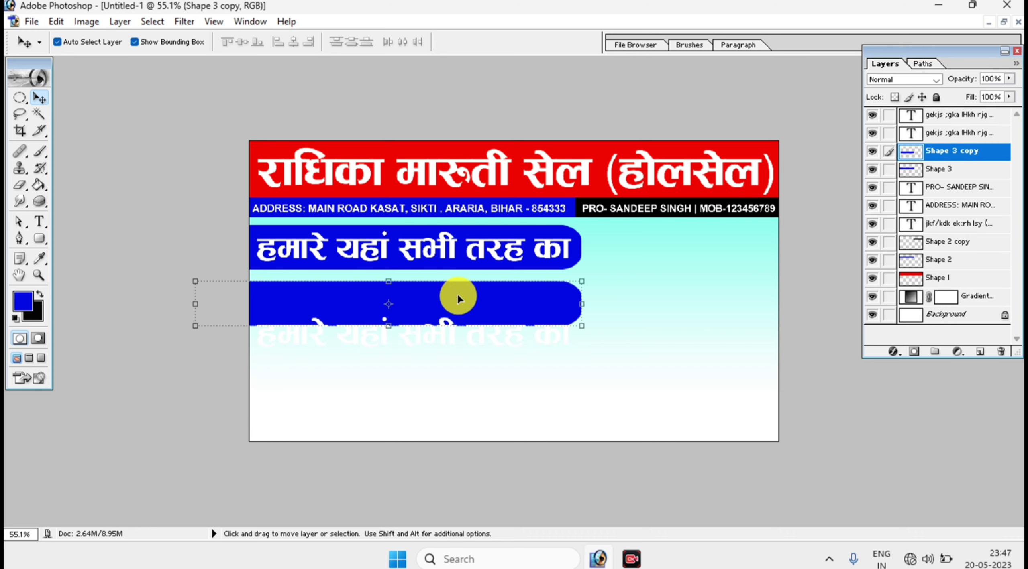
# Give the lower bar a Color Overlay in dark green 007B29.
pyautogui.click(120, 22)
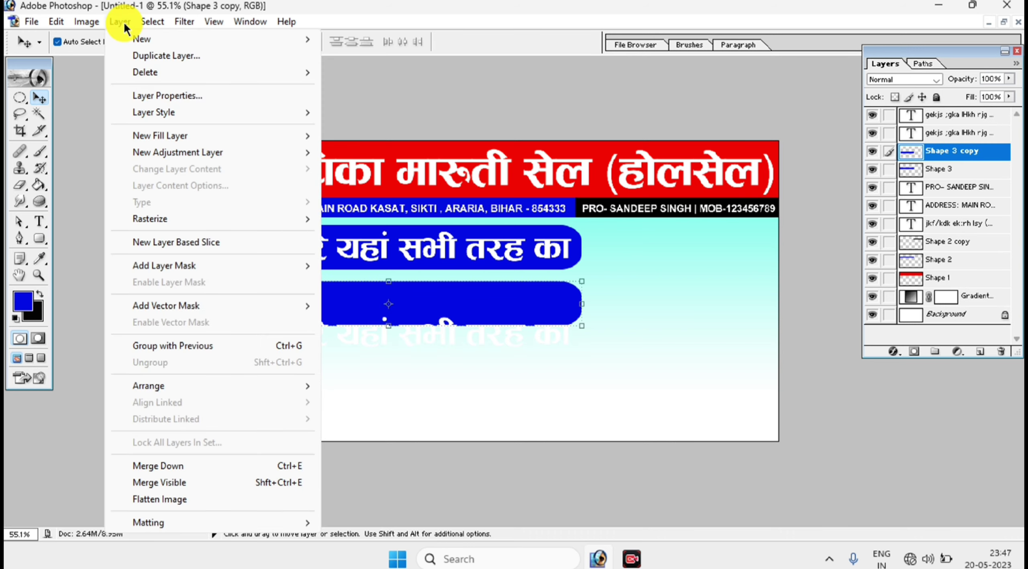
pyautogui.moveTo(153, 112)
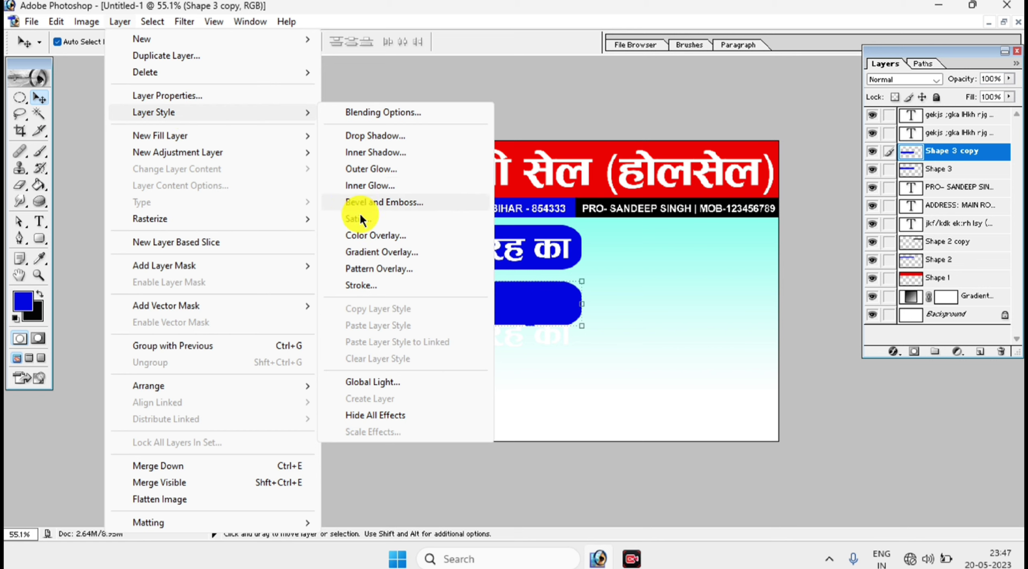
pyautogui.click(405, 236)
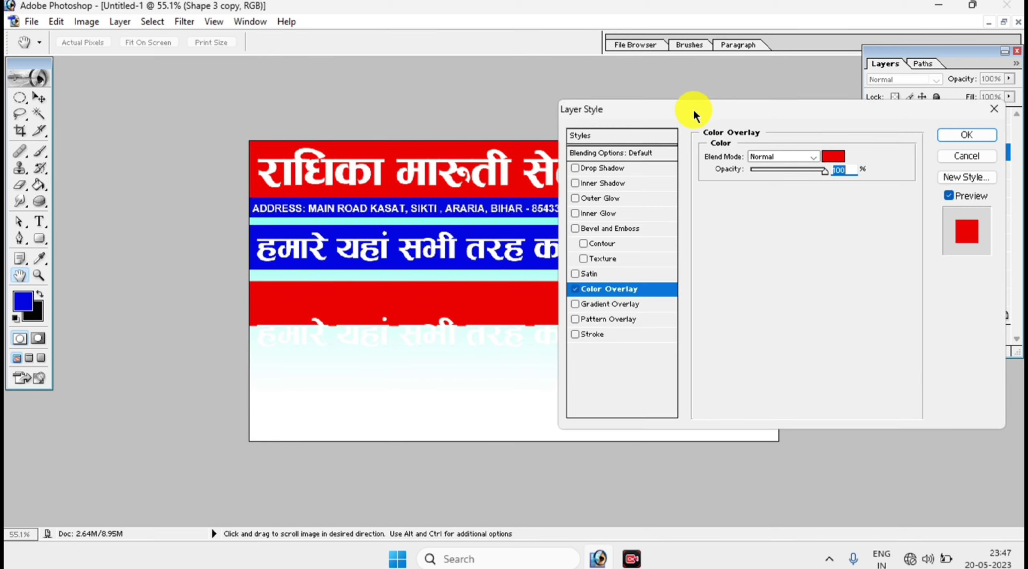
pyautogui.moveTo(685, 107); pyautogui.dragTo(704, 97)
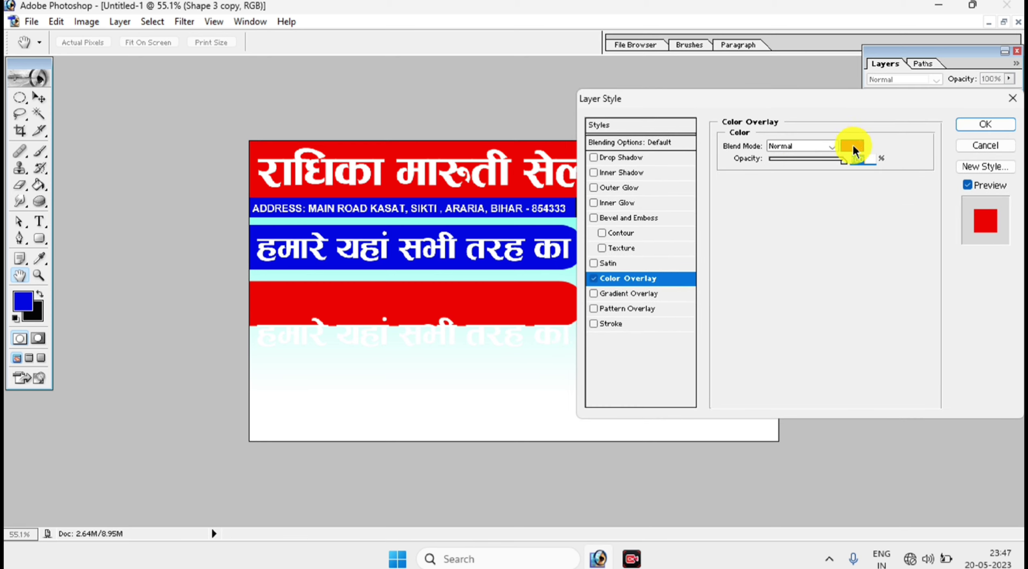
pyautogui.click(853, 150)
pyautogui.moveTo(363, 265); pyautogui.dragTo(807, 148)
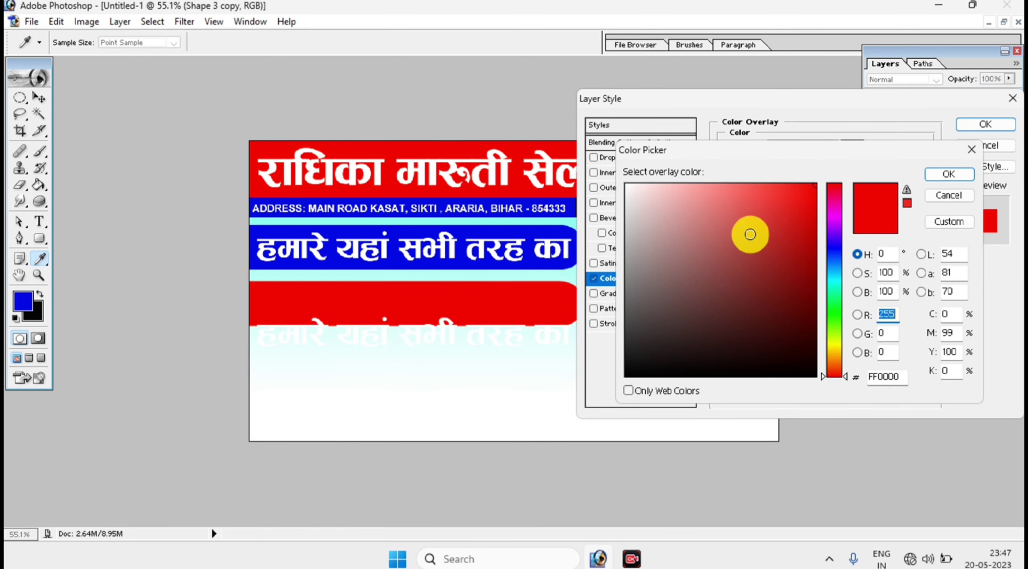
pyautogui.moveTo(833, 269); pyautogui.dragTo(839, 307)
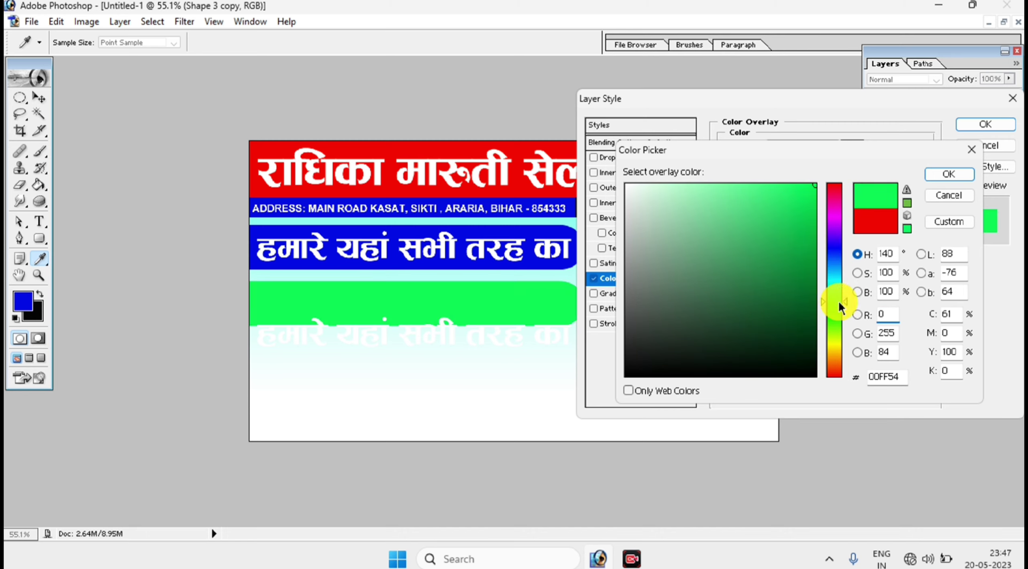
pyautogui.click(815, 283)
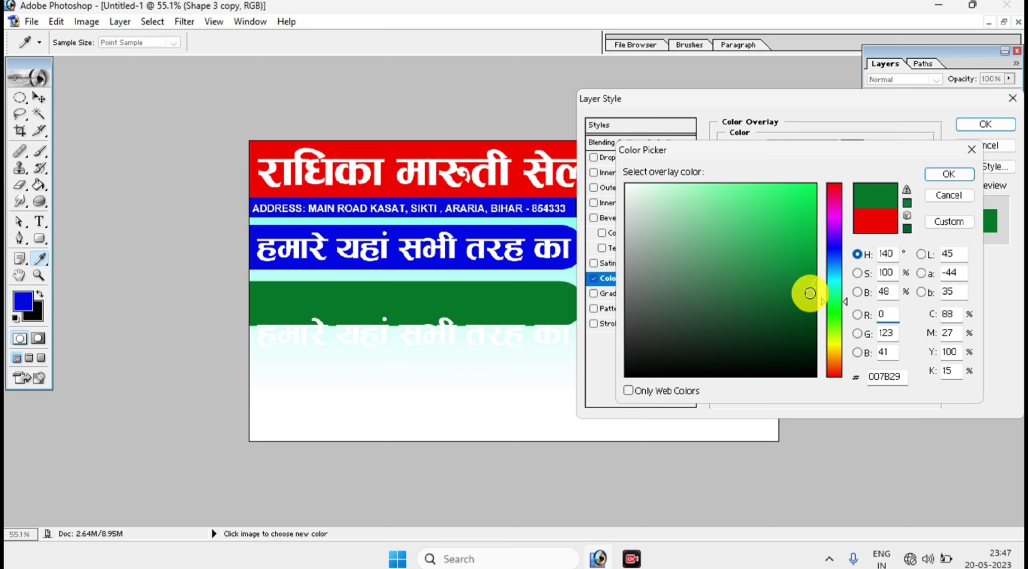
pyautogui.click(948, 174)
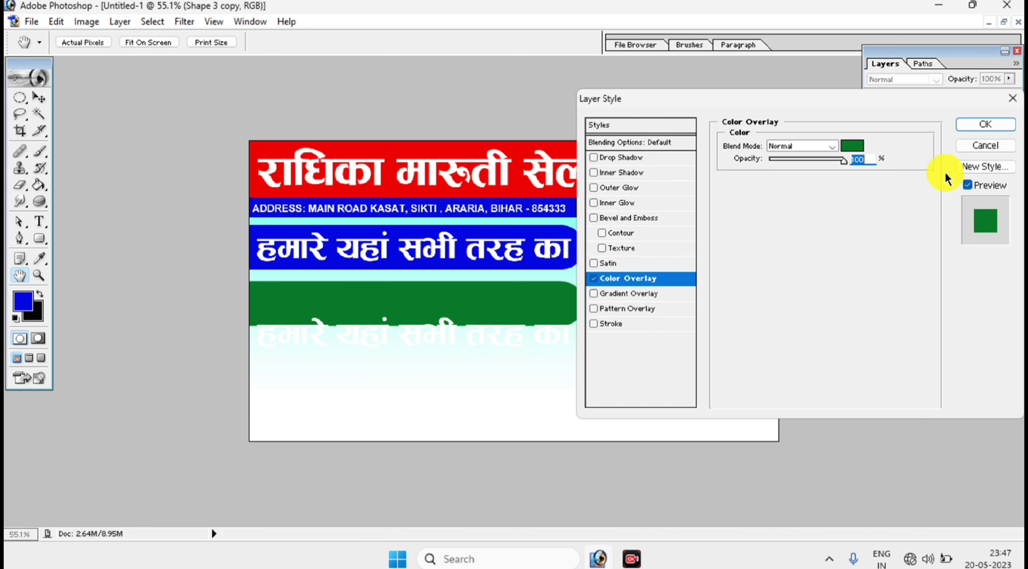
pyautogui.click(986, 127)
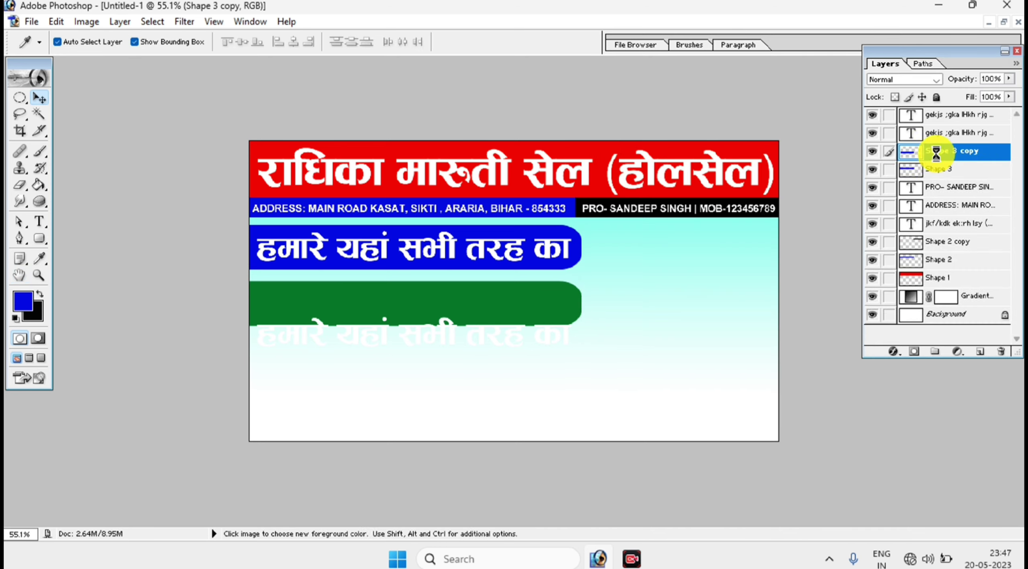
pyautogui.rightClick(454, 342)
# Move the copied line onto the green bar and retype it as 'जिंस पेंट टी शर्ट बच्चा का आईटम'.
pyautogui.click(476, 352)
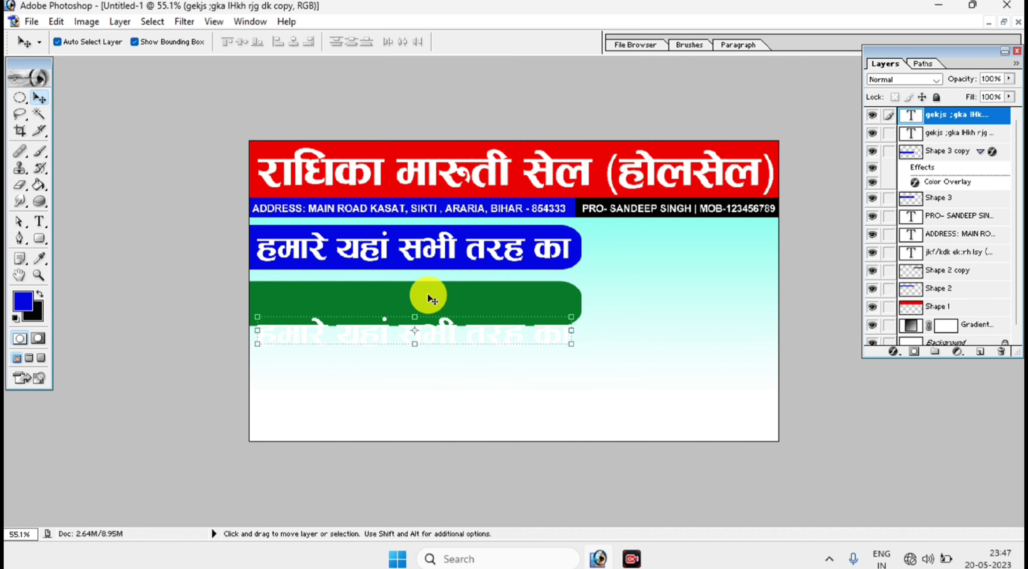
pyautogui.moveTo(449, 336); pyautogui.dragTo(446, 303)
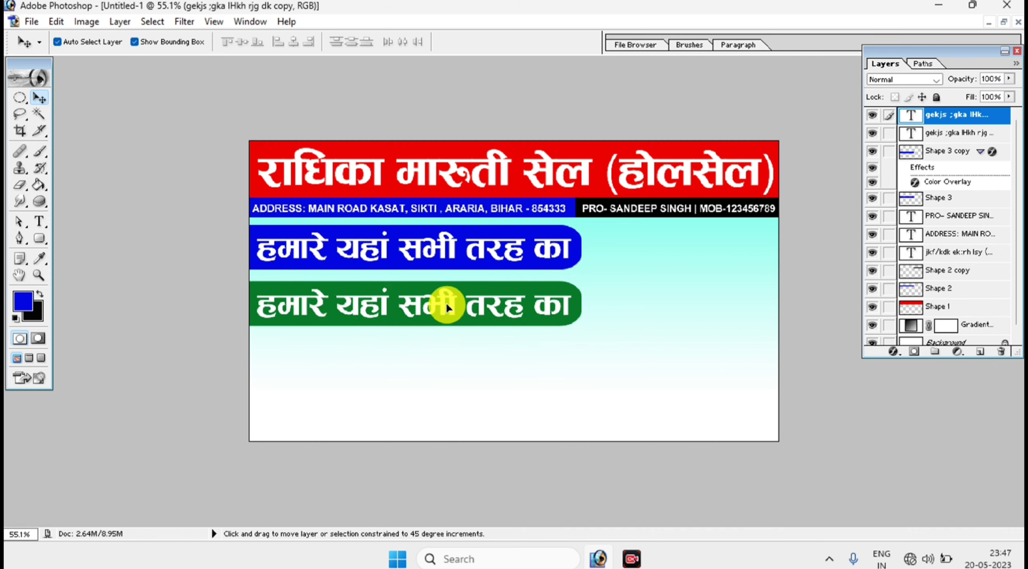
pyautogui.click(39, 221)
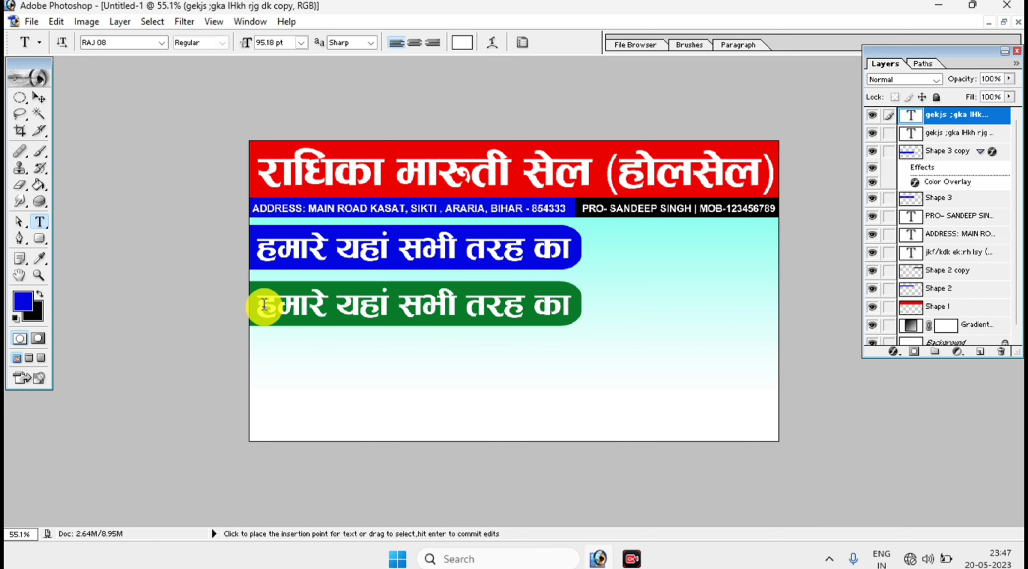
pyautogui.moveTo(249, 305); pyautogui.dragTo(609, 311)
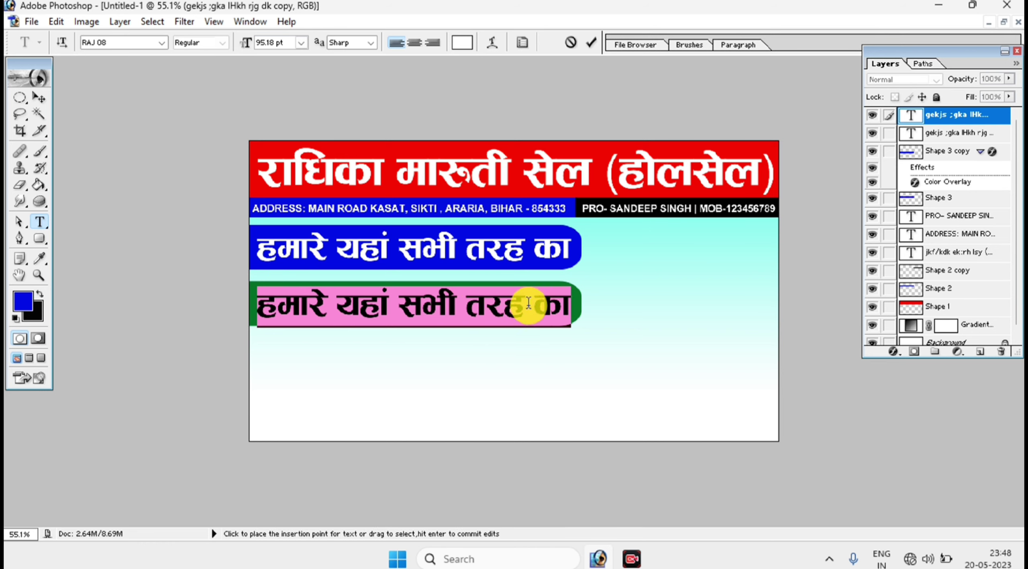
pyautogui.write('ft')
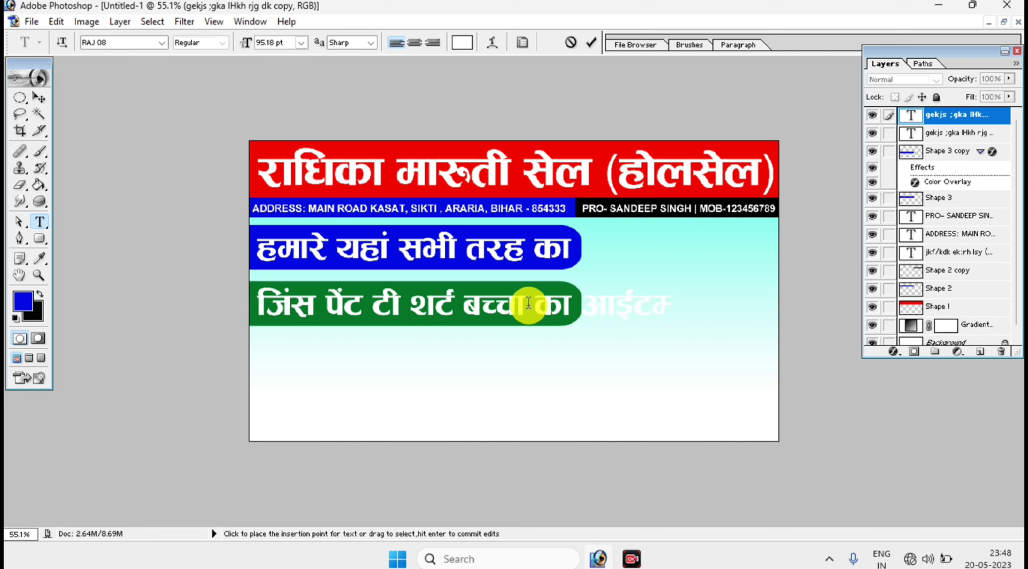
pyautogui.hotkey('ctrl', 'Return')
pyautogui.press('v')
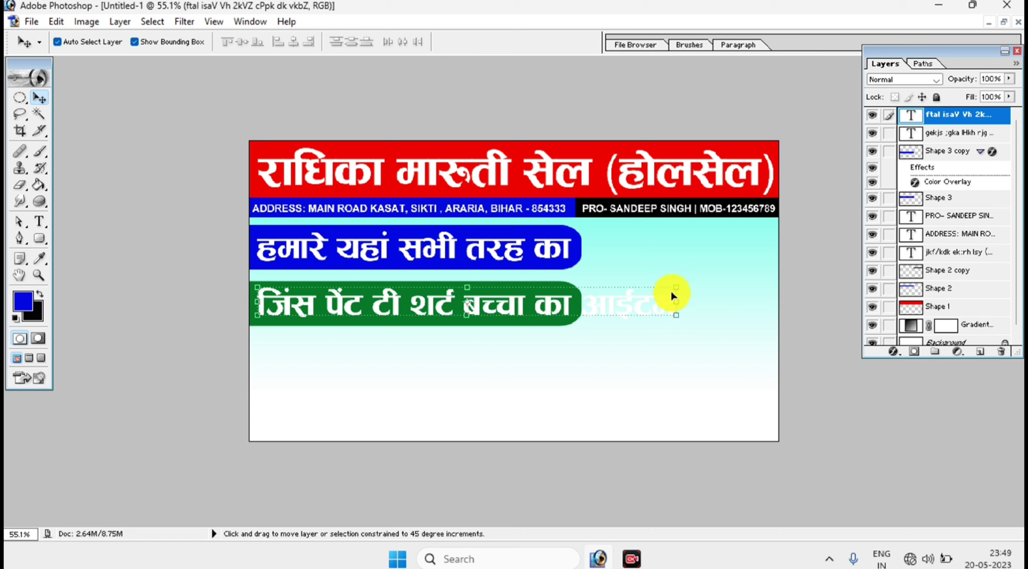
# Shrink the clothing text to fit the green bar and nudge it upward.
pyautogui.moveTo(683, 286); pyautogui.dragTo(577, 299)
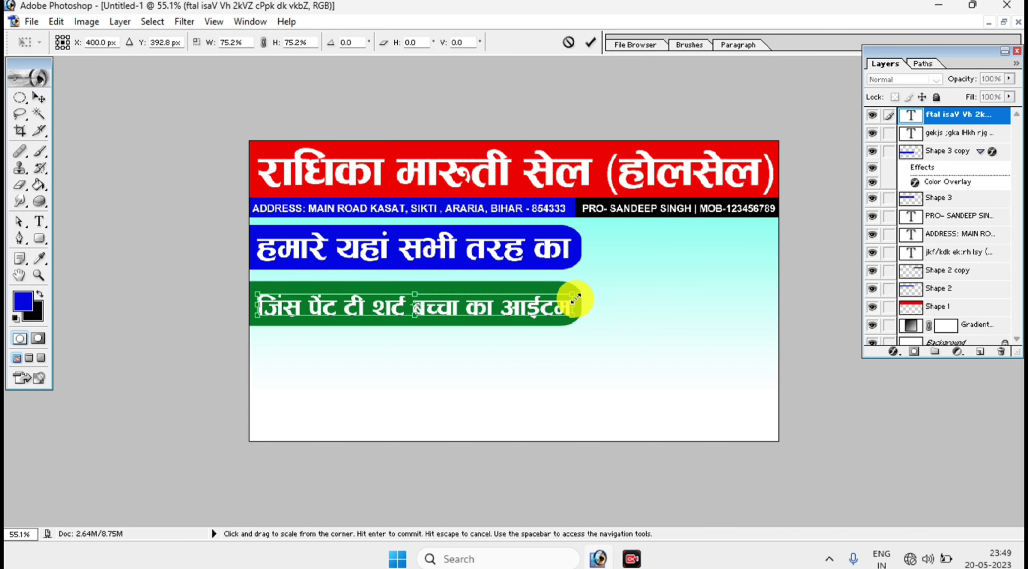
pyautogui.press('Return')
pyautogui.hotkey('shift', 'Up')
pyautogui.hotkey('shift', 'Up')
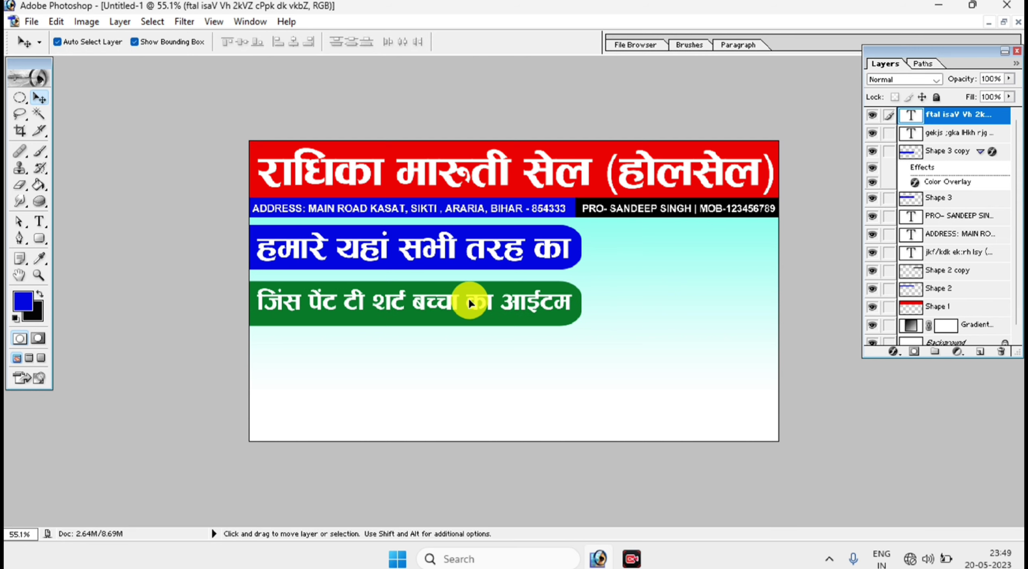
pyautogui.hotkey('shift', 'Up')
# Reduce the green bar's height from the bottom.
pyautogui.rightClick(454, 321)
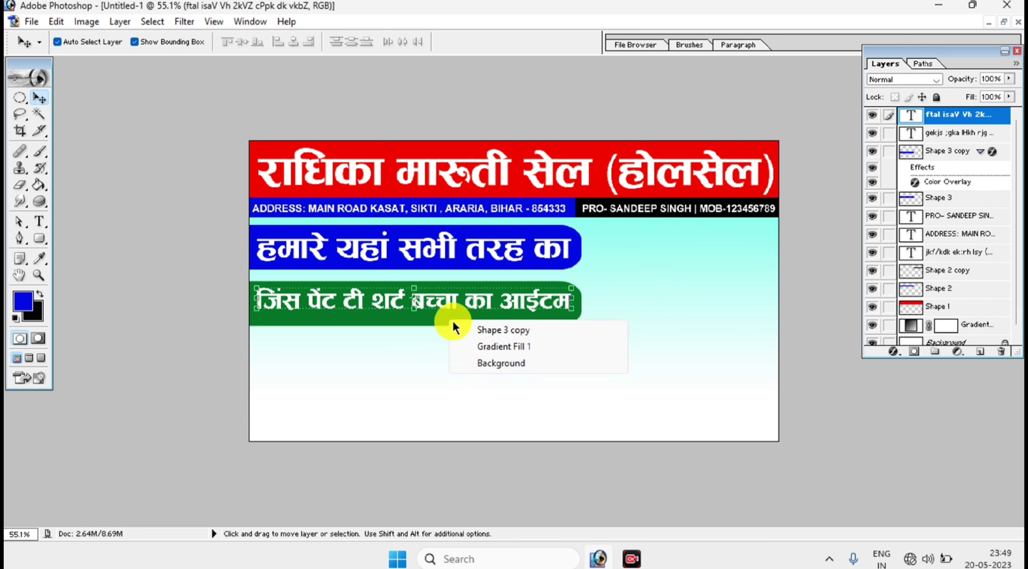
pyautogui.click(471, 330)
pyautogui.moveTo(403, 327); pyautogui.dragTo(400, 321)
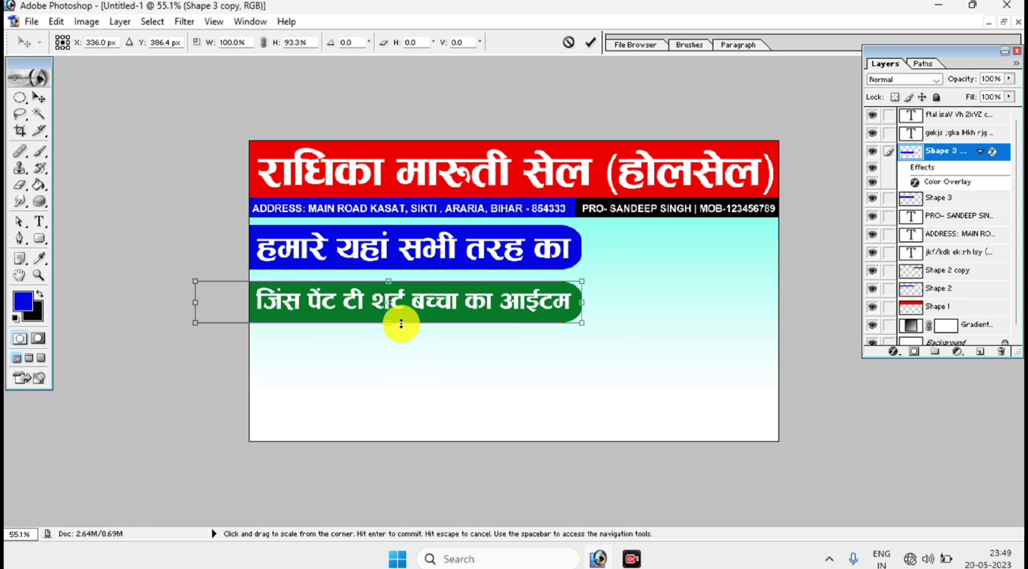
pyautogui.press('Return')
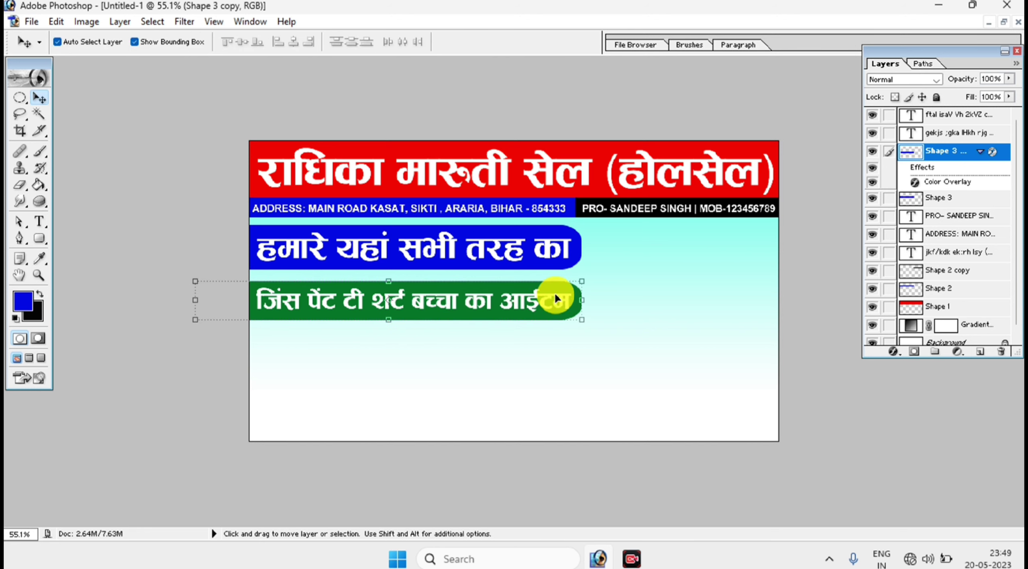
pyautogui.click(493, 378)
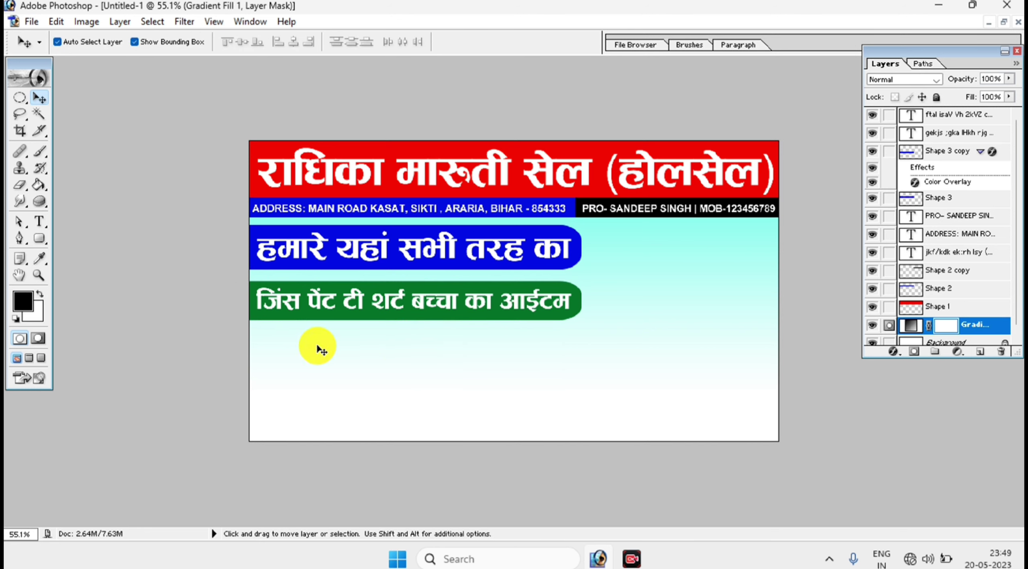
# Duplicate the green bar and place the copy beneath the original.
pyautogui.click(379, 286)
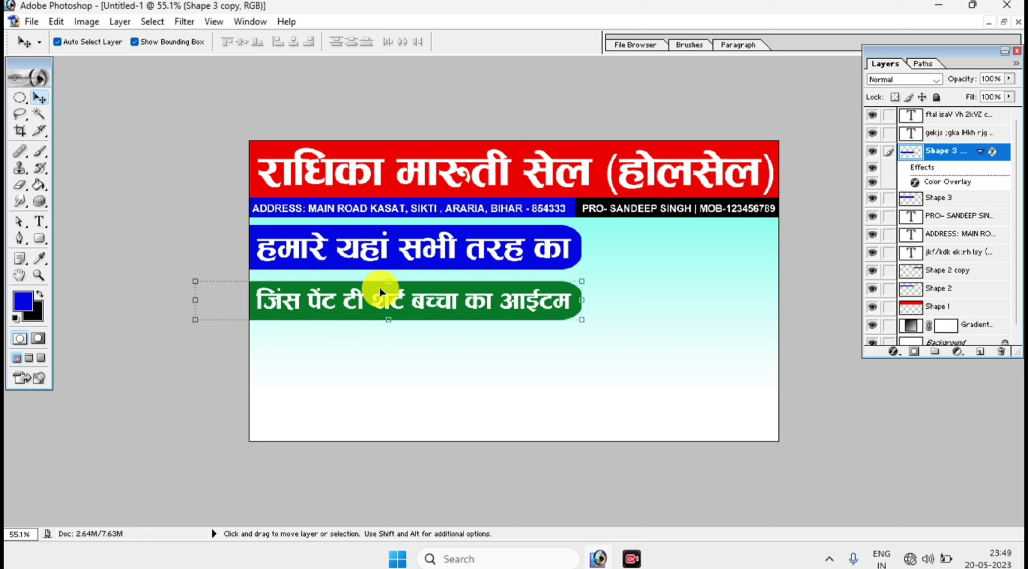
pyautogui.hotkey('shift', 'alt')
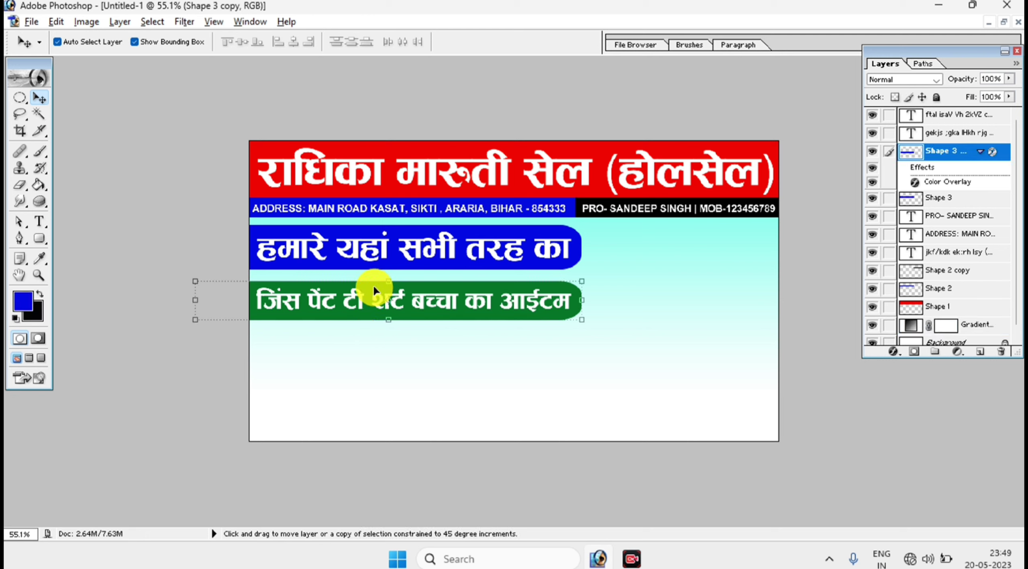
pyautogui.moveTo(373, 285); pyautogui.dragTo(365, 332)
# Copy the top text line onto the lower green bar and retype it as 'उचित मुल्य पर मिलता है।'.
pyautogui.rightClick(321, 251)
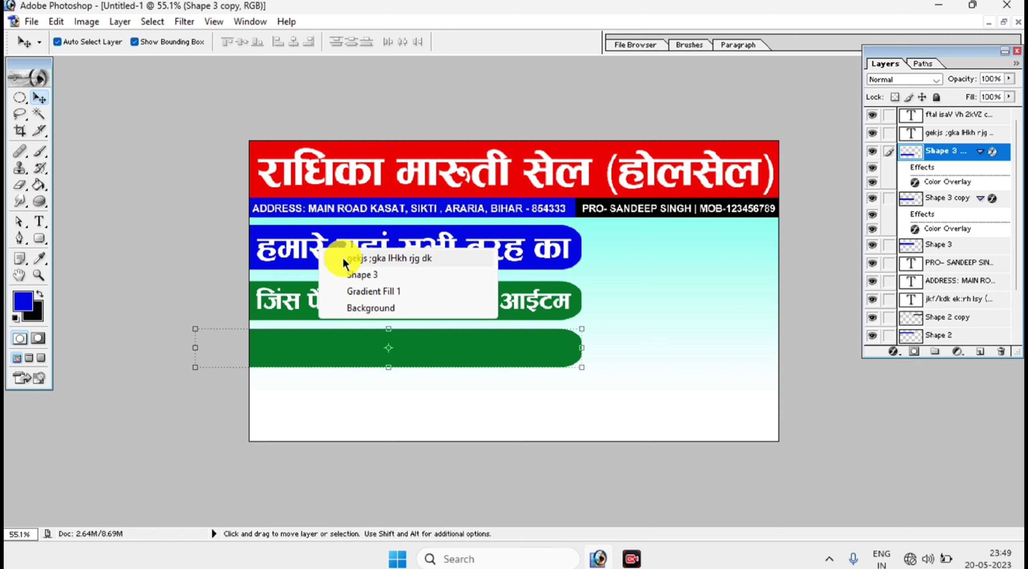
pyautogui.click(342, 257)
pyautogui.moveTo(318, 241); pyautogui.dragTo(318, 342)
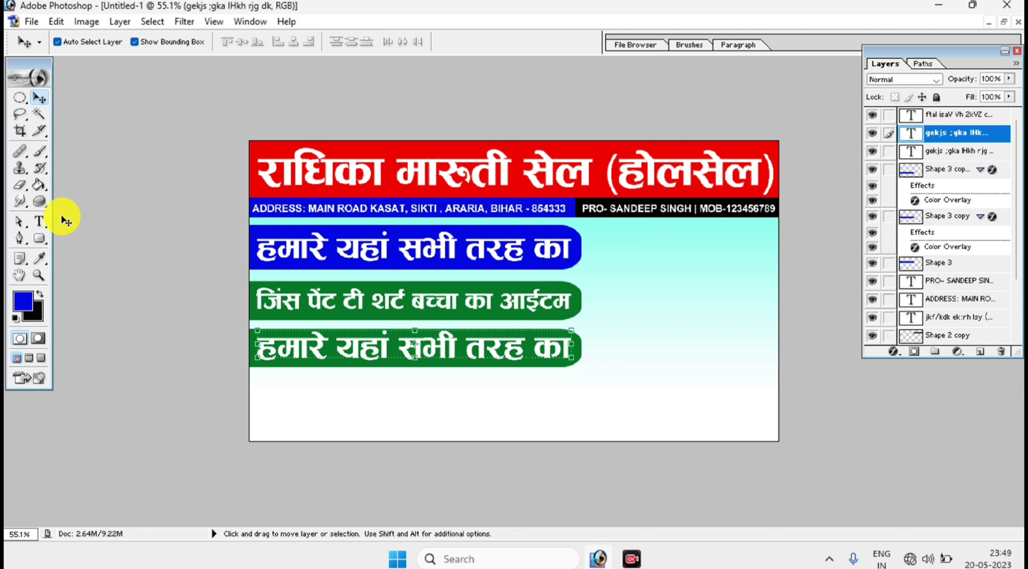
pyautogui.click(39, 221)
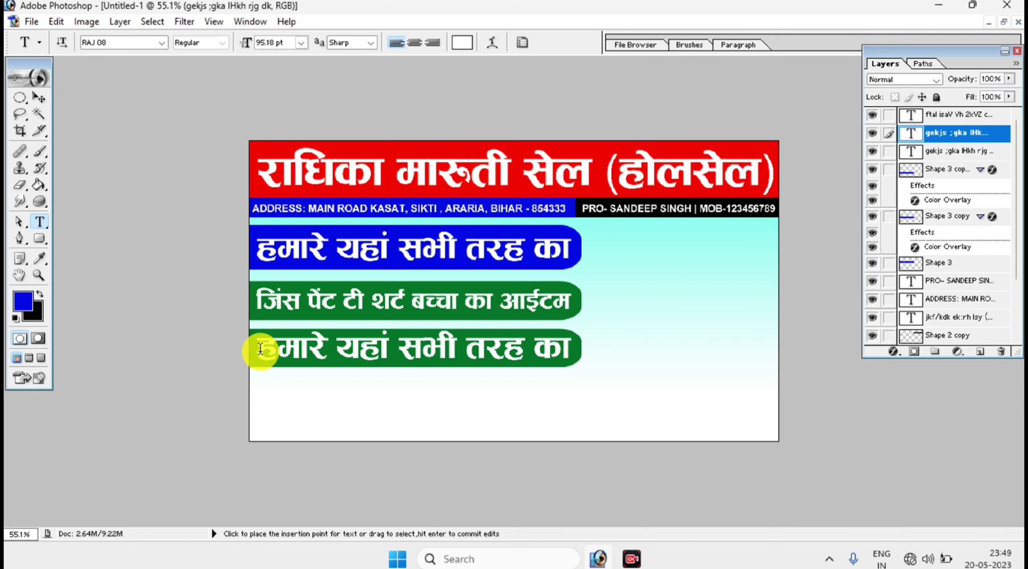
pyautogui.moveTo(257, 344); pyautogui.dragTo(728, 336)
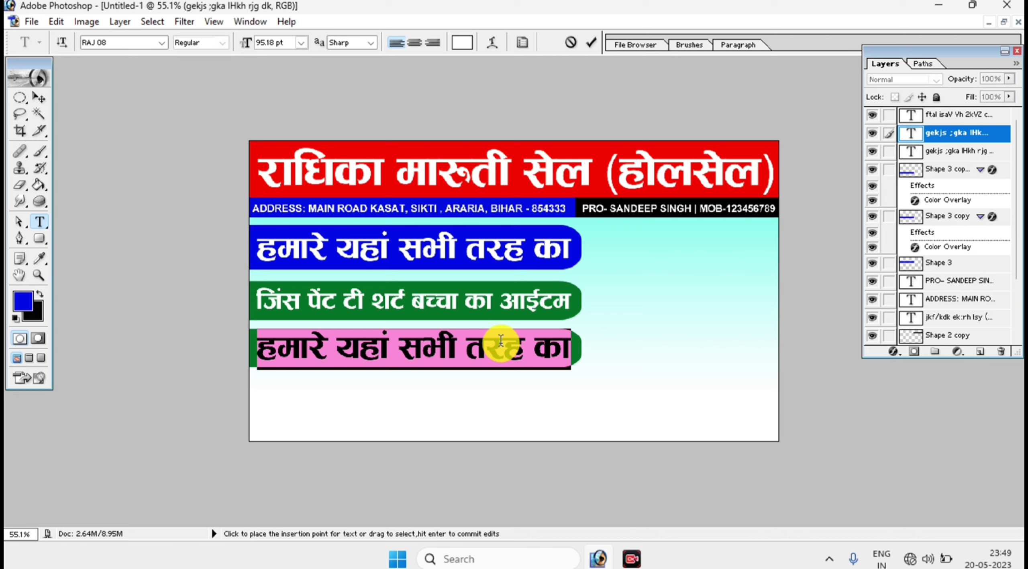
pyautogui.write('v')
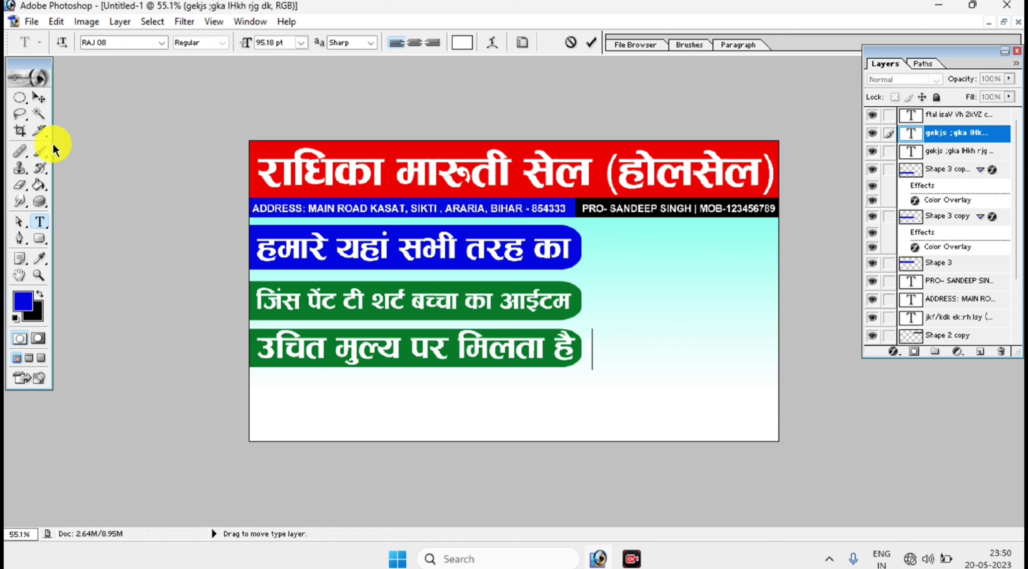
pyautogui.click(39, 97)
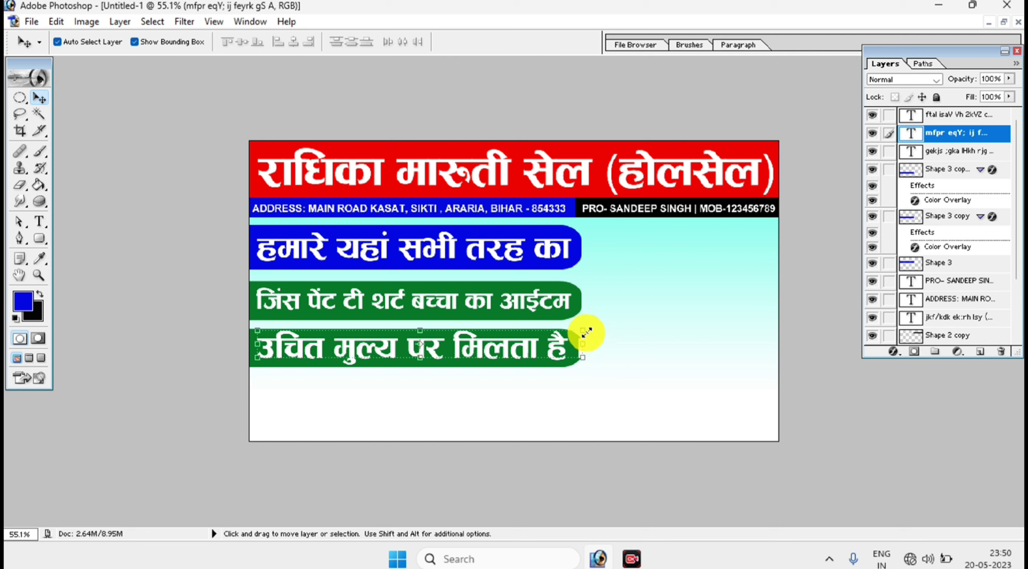
# Scale the 'उचित मुल्य पर मिलता है।' line slightly smaller to fit the lower bar.
pyautogui.moveTo(586, 331); pyautogui.dragTo(568, 333)
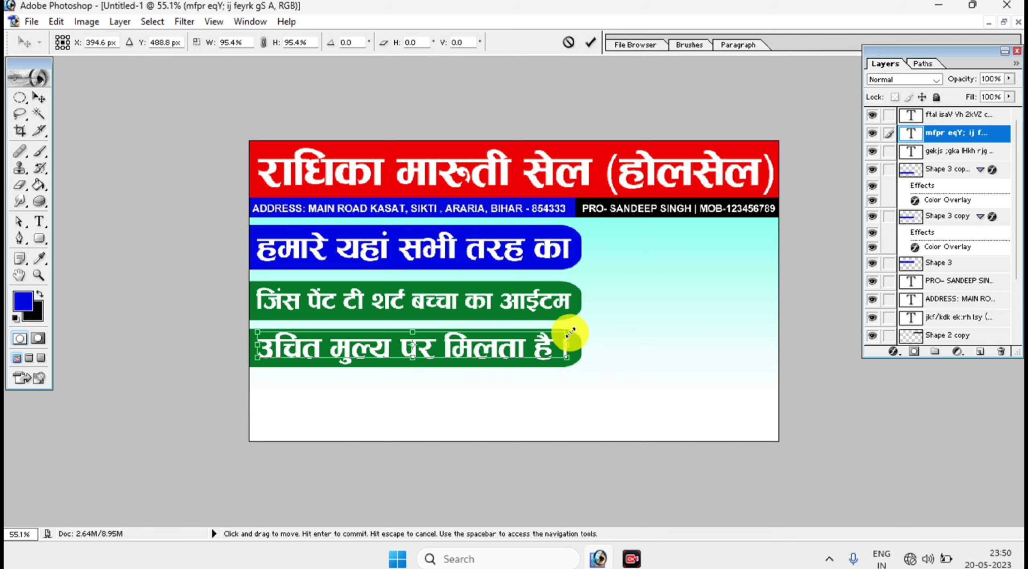
pyautogui.press('Return')
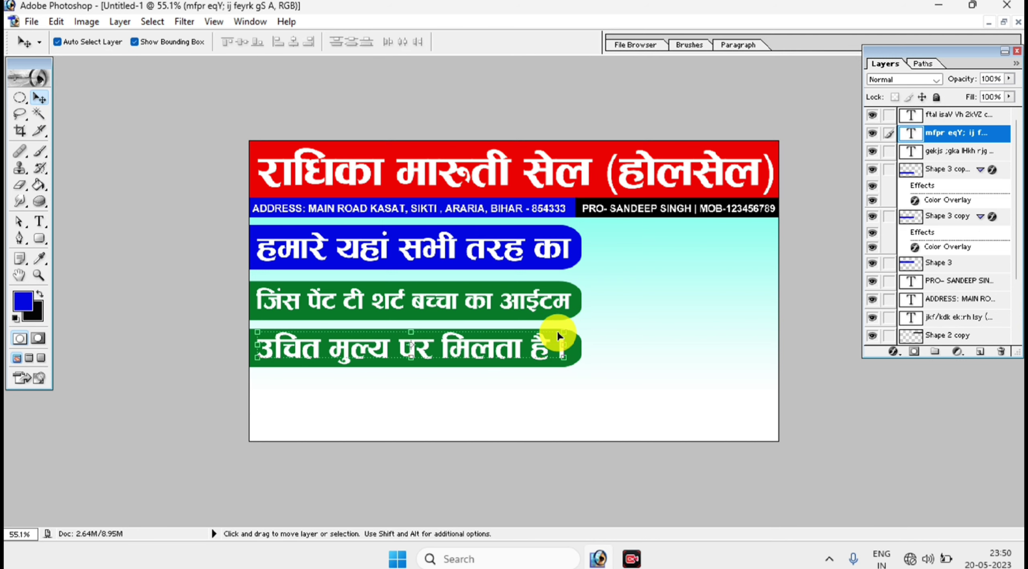
pyautogui.rightClick(594, 342)
pyautogui.press('Escape')
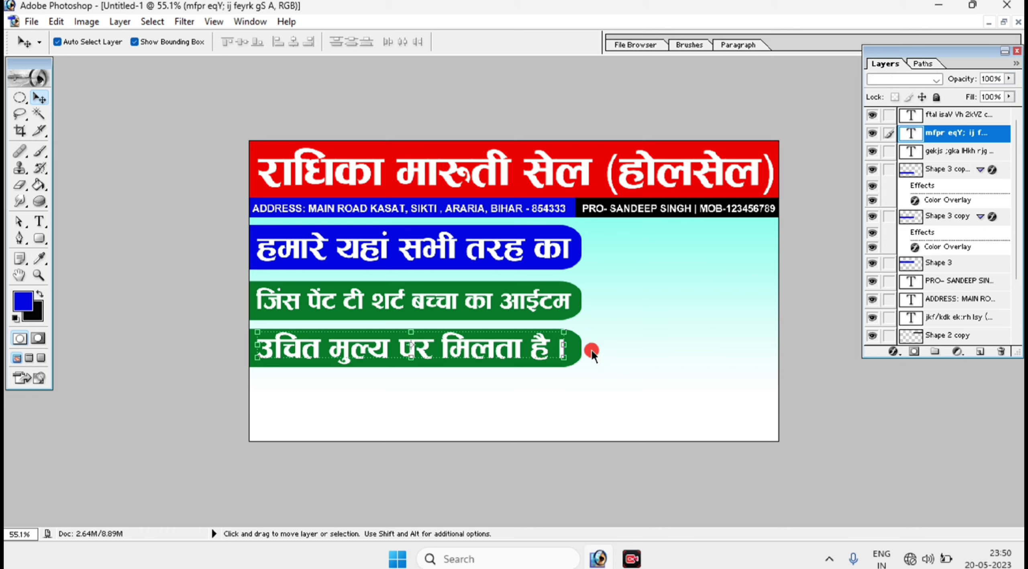
pyautogui.click(569, 345)
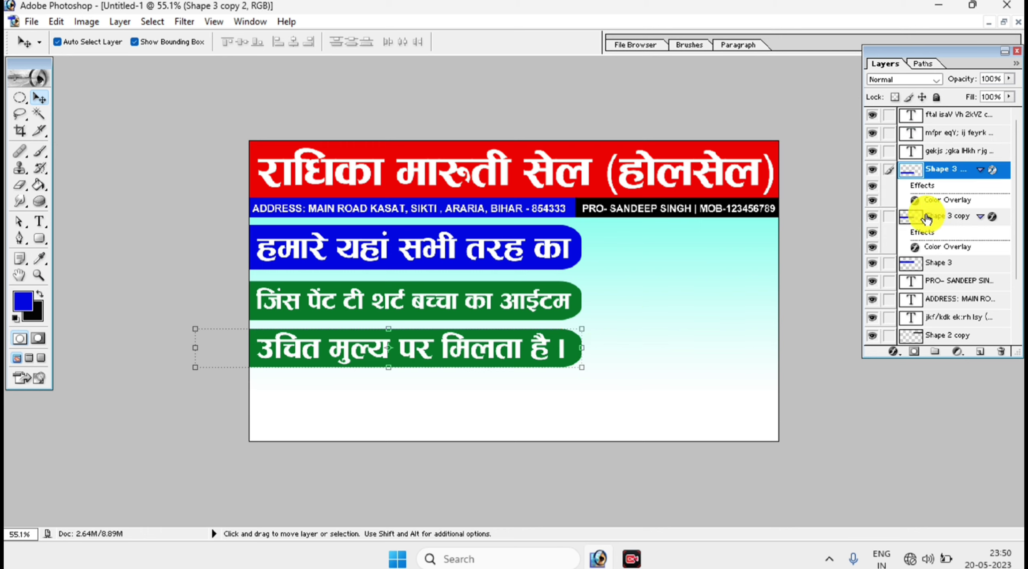
# Change the lower bar's Color Overlay from green to black (000000).
pyautogui.click(917, 187)
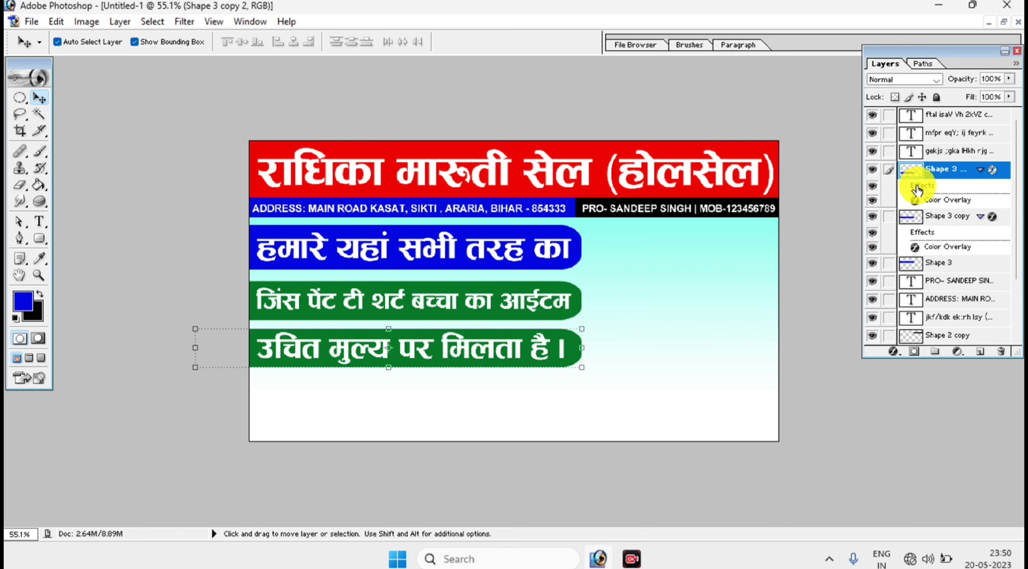
pyautogui.doubleClick(922, 197)
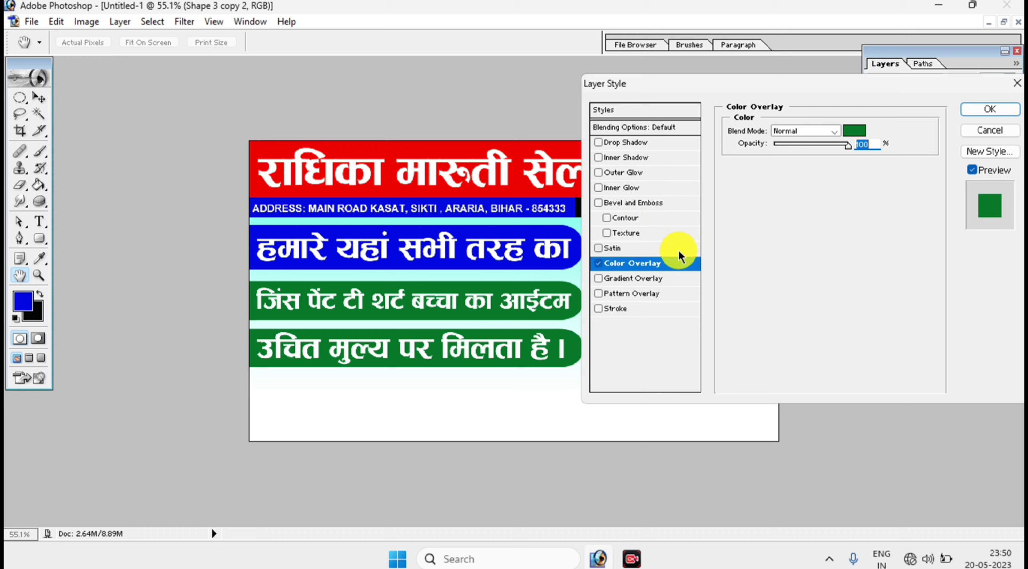
pyautogui.click(855, 132)
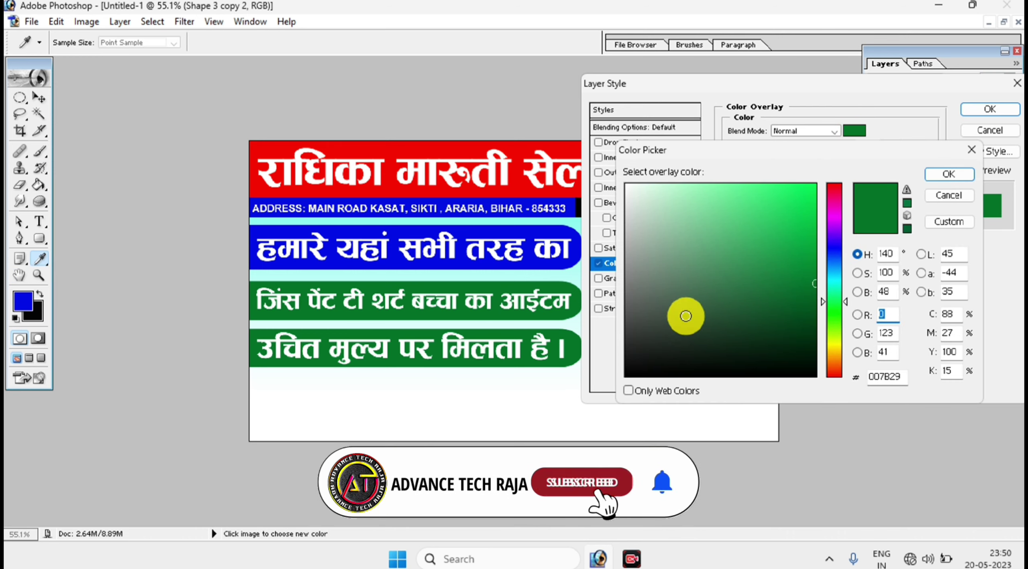
pyautogui.moveTo(684, 314); pyautogui.dragTo(609, 389)
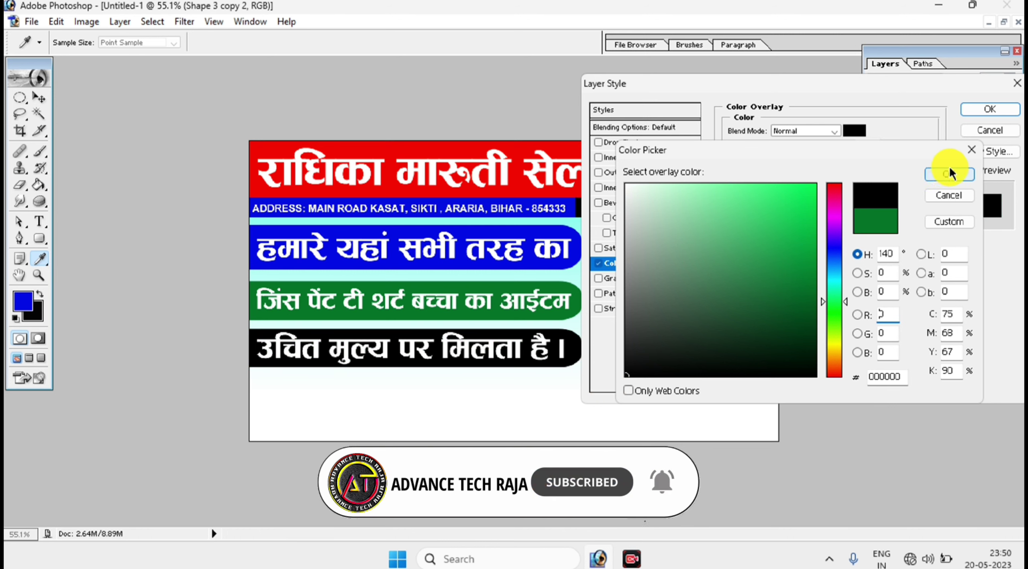
pyautogui.click(946, 177)
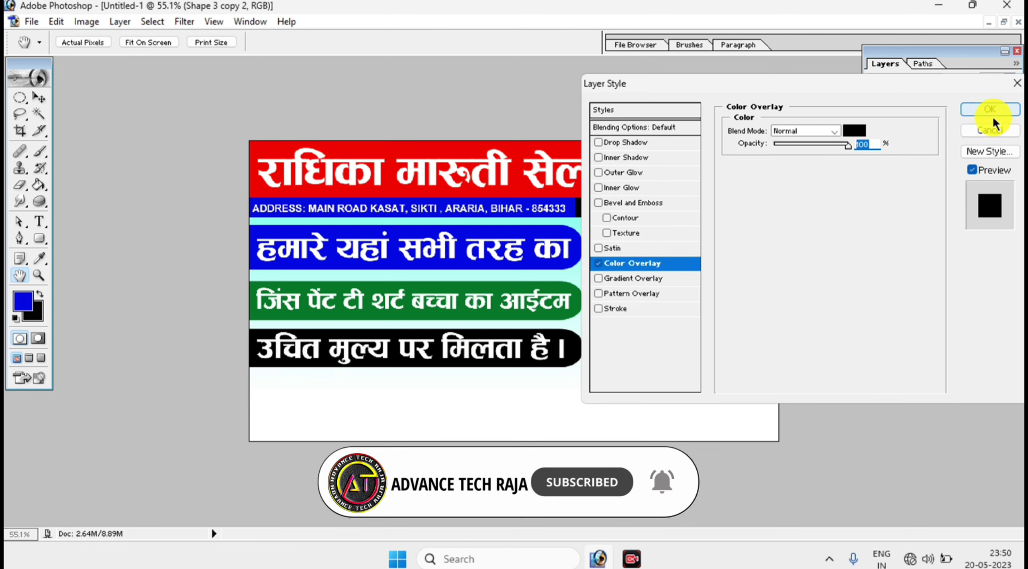
pyautogui.click(988, 112)
pyautogui.click(642, 292)
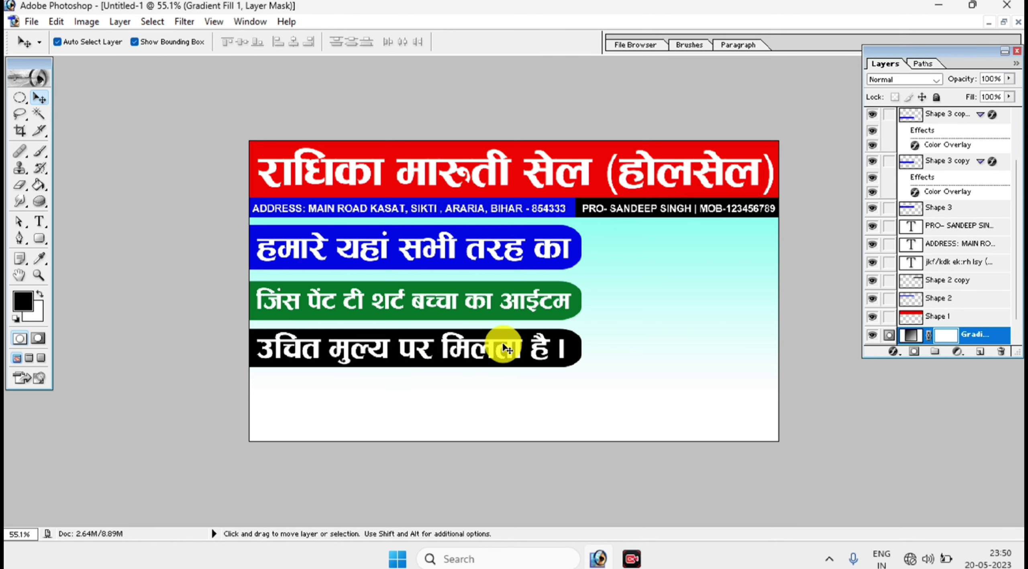
pyautogui.hotkey('ctrl', '-')
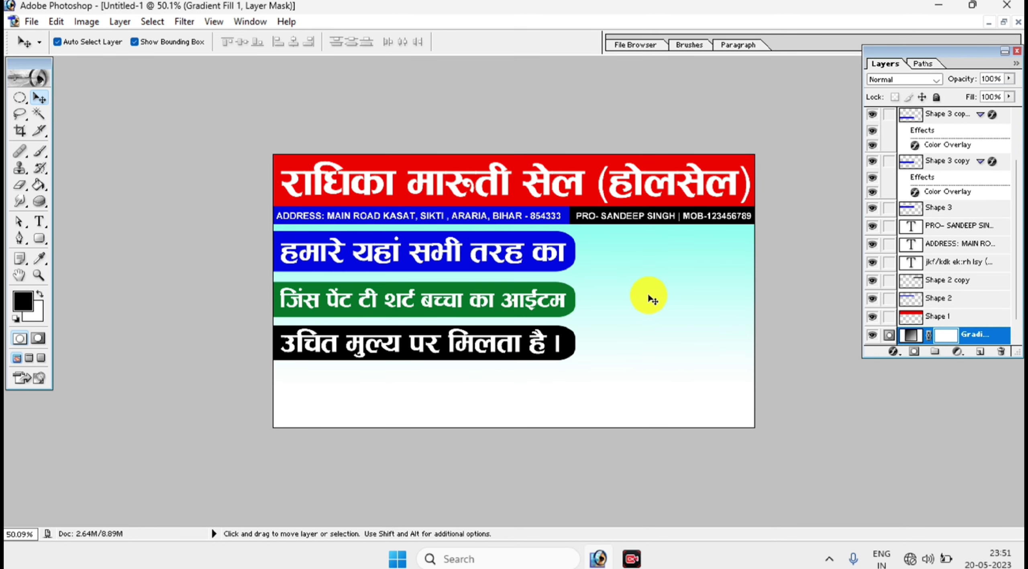
# Open Maruti Png from Desktop > All Document Image > Maruti Shell Poster Png.
pyautogui.hotkey('ctrl', '-')
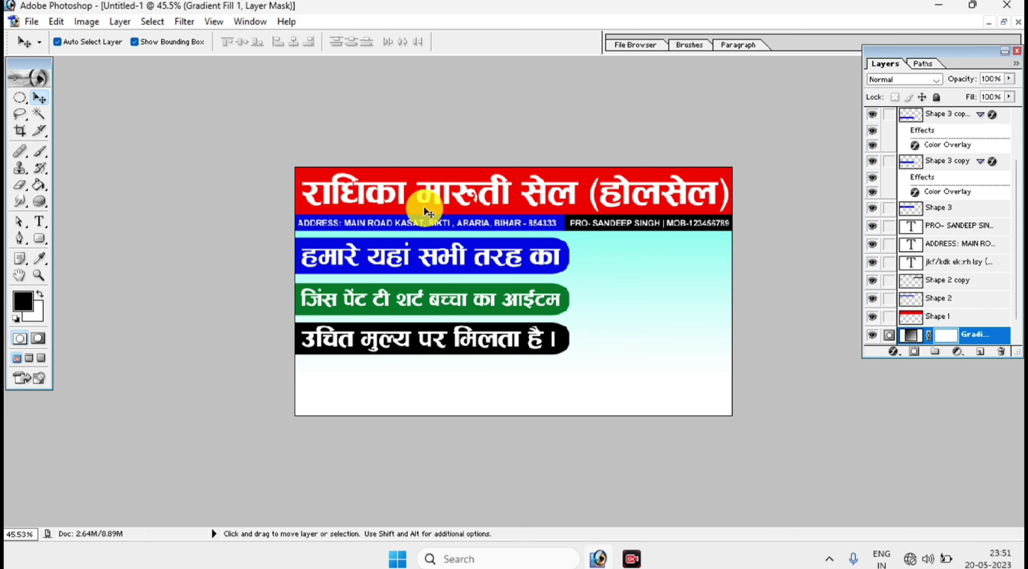
pyautogui.click(31, 21)
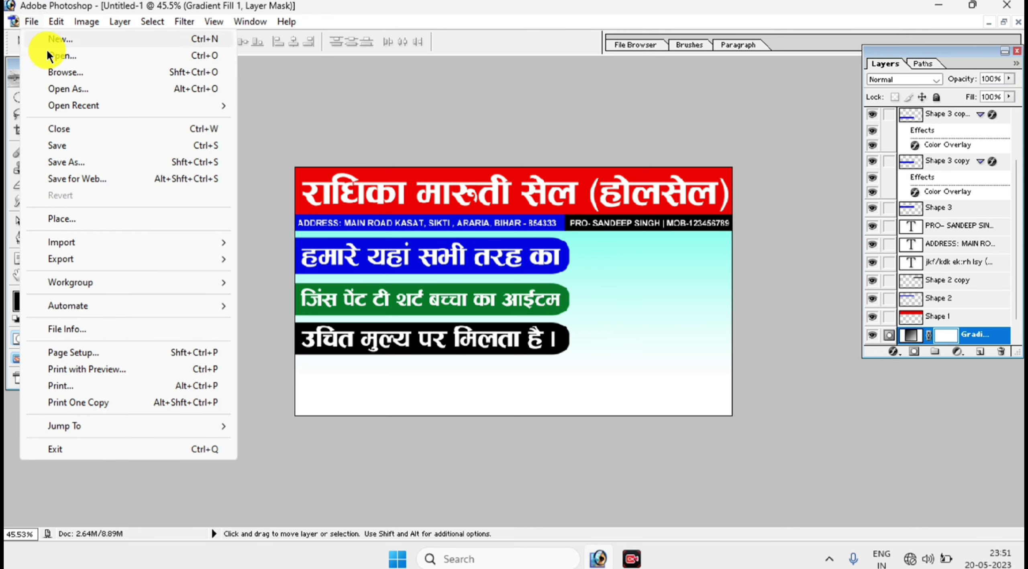
pyautogui.click(45, 39)
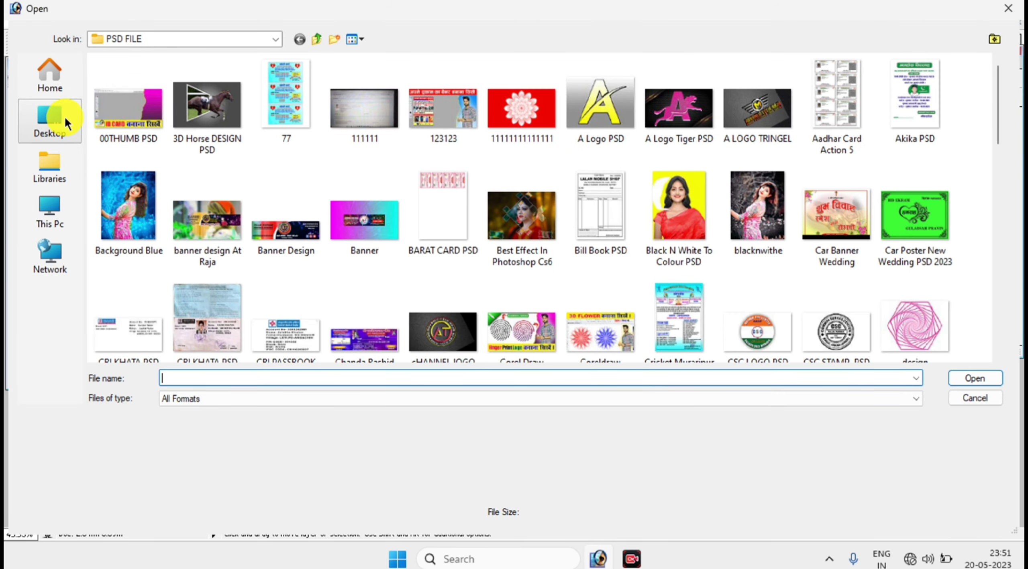
pyautogui.click(64, 118)
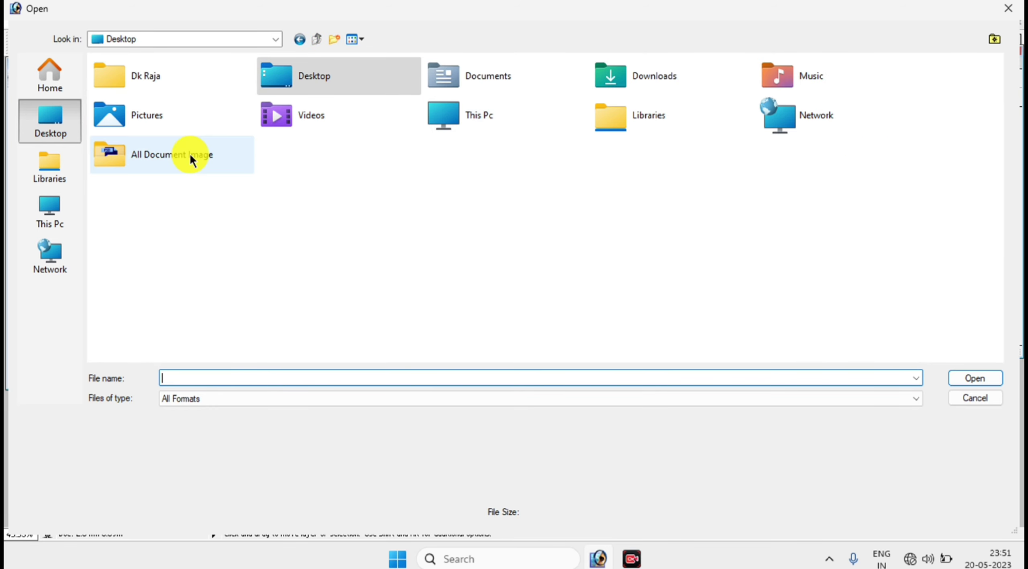
pyautogui.doubleClick(188, 155)
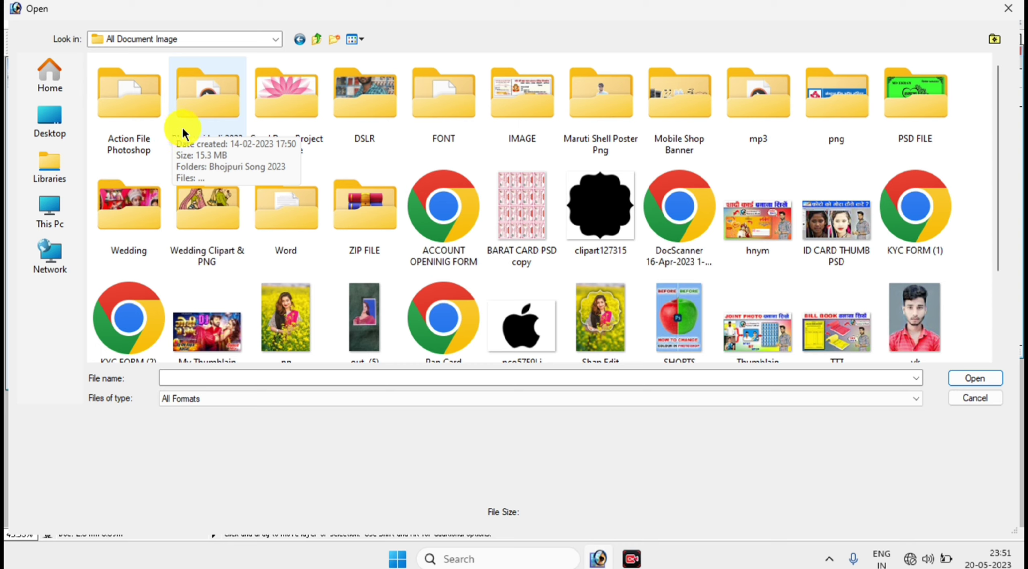
pyautogui.doubleClick(584, 95)
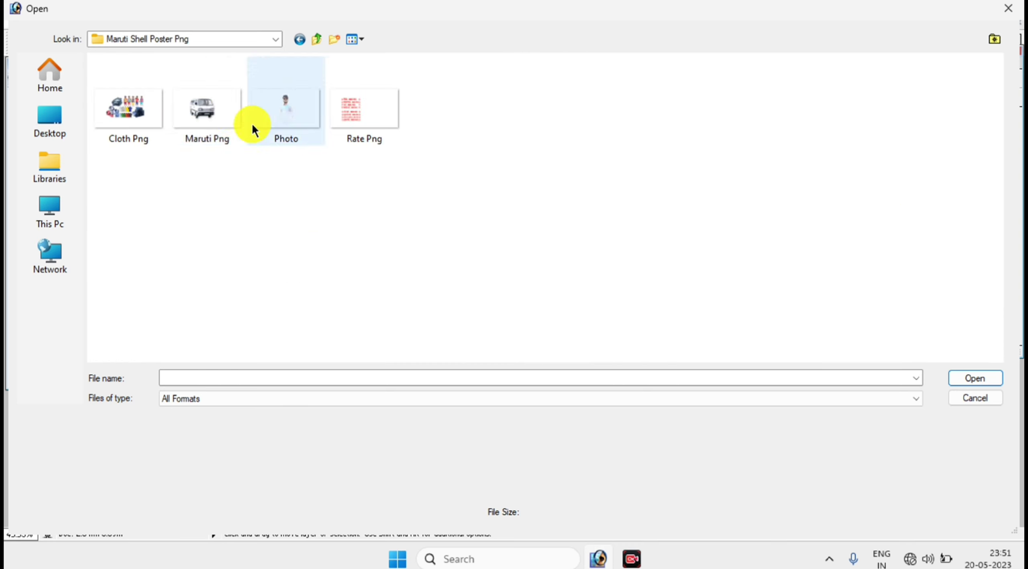
pyautogui.click(201, 104)
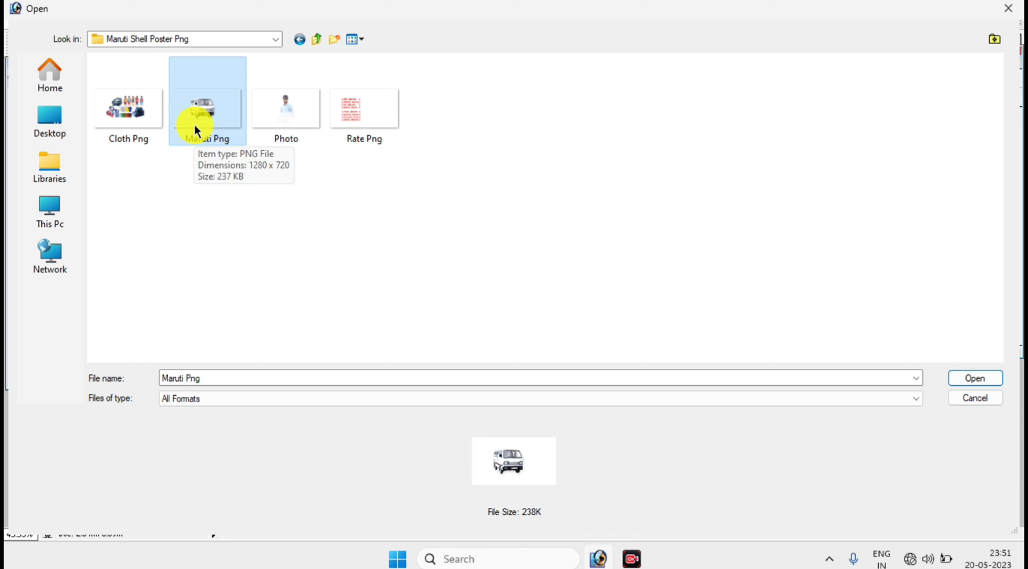
pyautogui.click(974, 379)
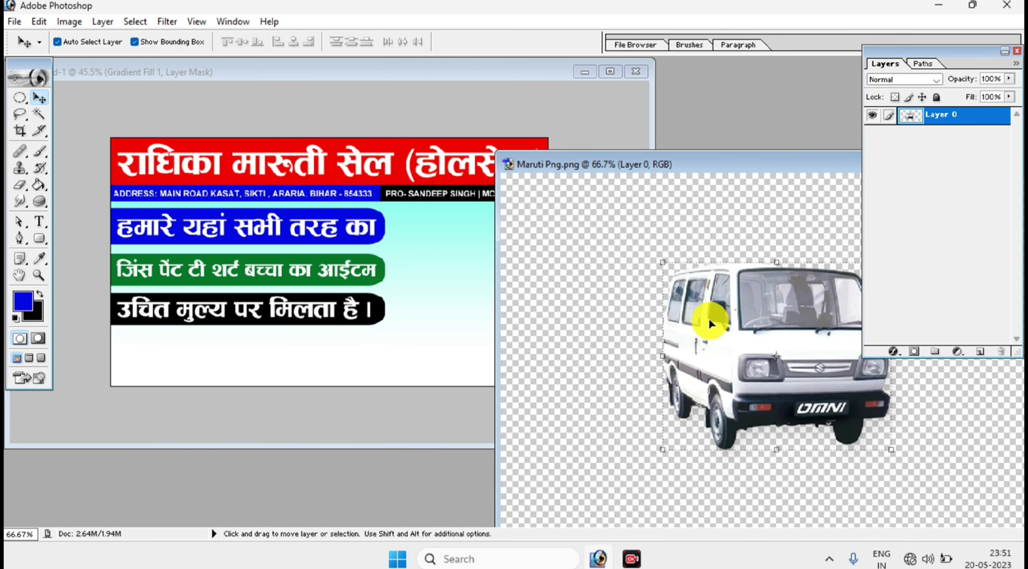
# Drag the van into the banner as Layer 1, then shrink it and move it beside the blue bar.
pyautogui.moveTo(770, 313)
pyautogui.mouseDown()
pyautogui.moveTo(447, 293)
pyautogui.moveTo(433, 279)
pyautogui.mouseUp()
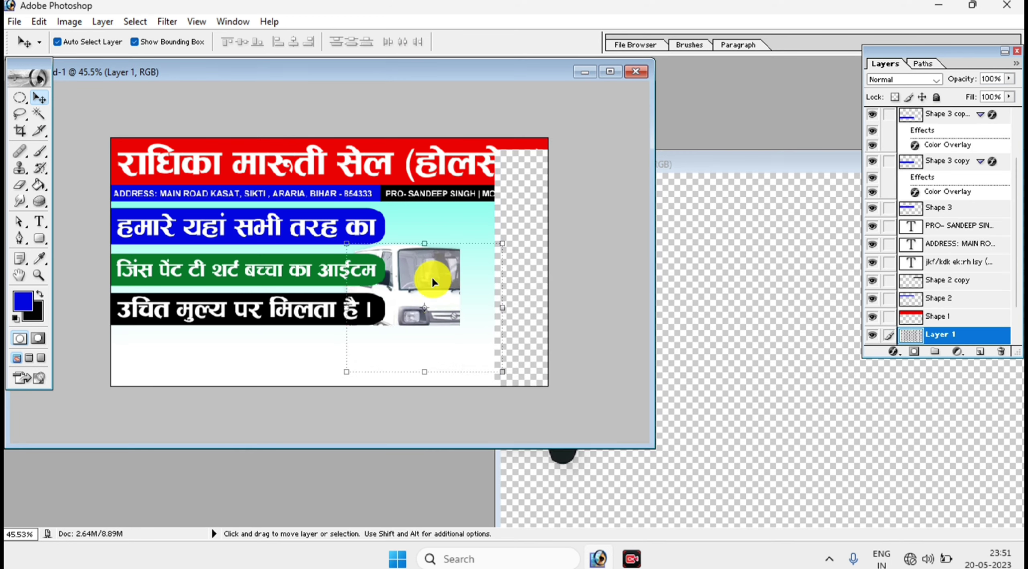
pyautogui.moveTo(782, 169); pyautogui.dragTo(630, 202)
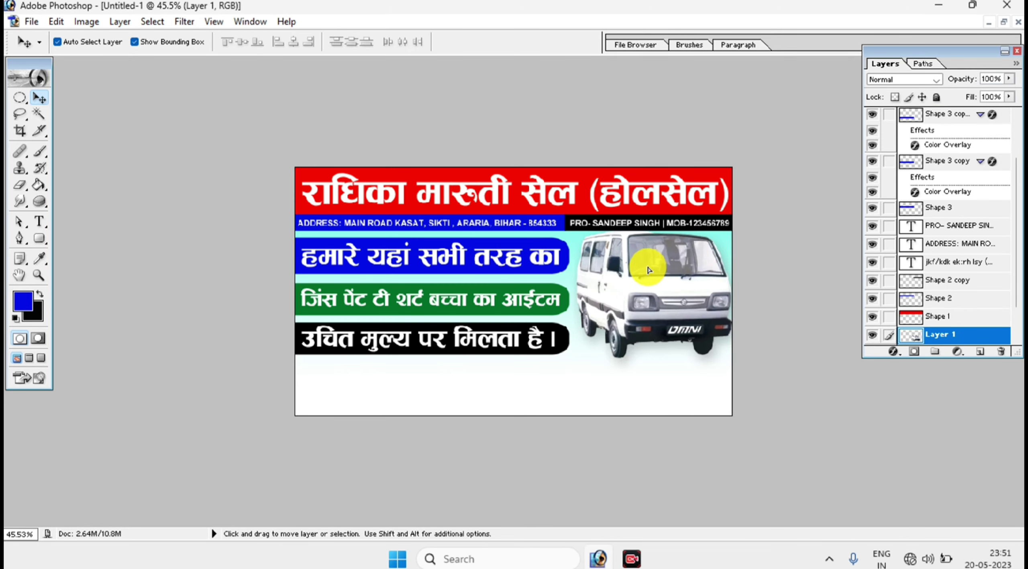
pyautogui.moveTo(603, 308); pyautogui.dragTo(648, 263)
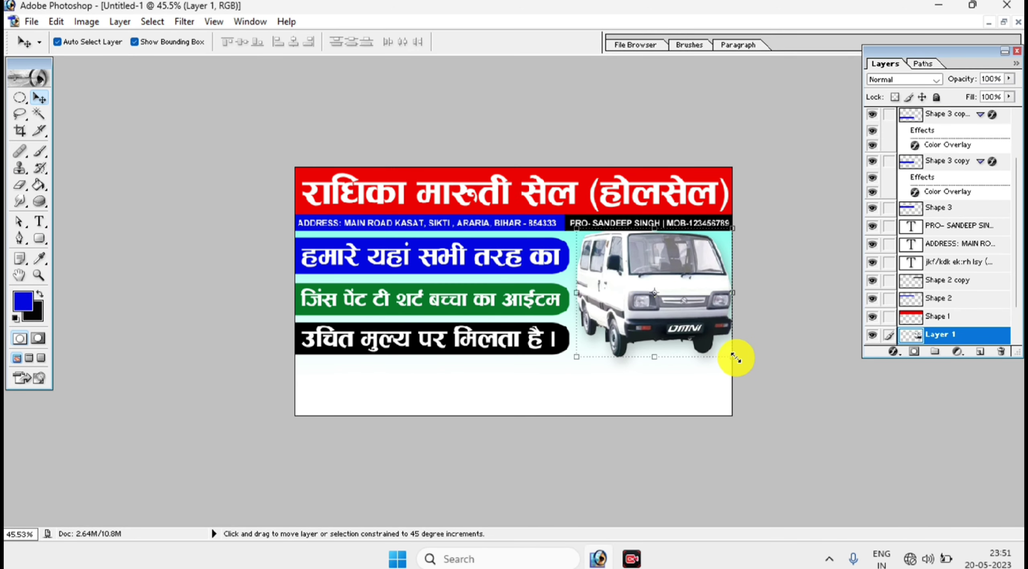
pyautogui.moveTo(736, 358); pyautogui.dragTo(688, 339)
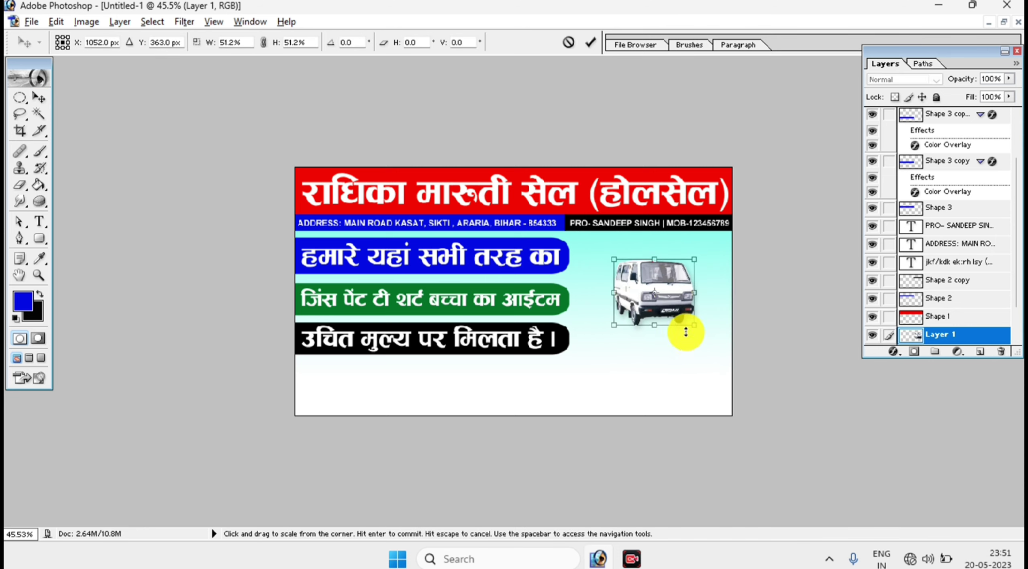
pyautogui.press('Return')
pyautogui.moveTo(673, 292); pyautogui.dragTo(636, 275)
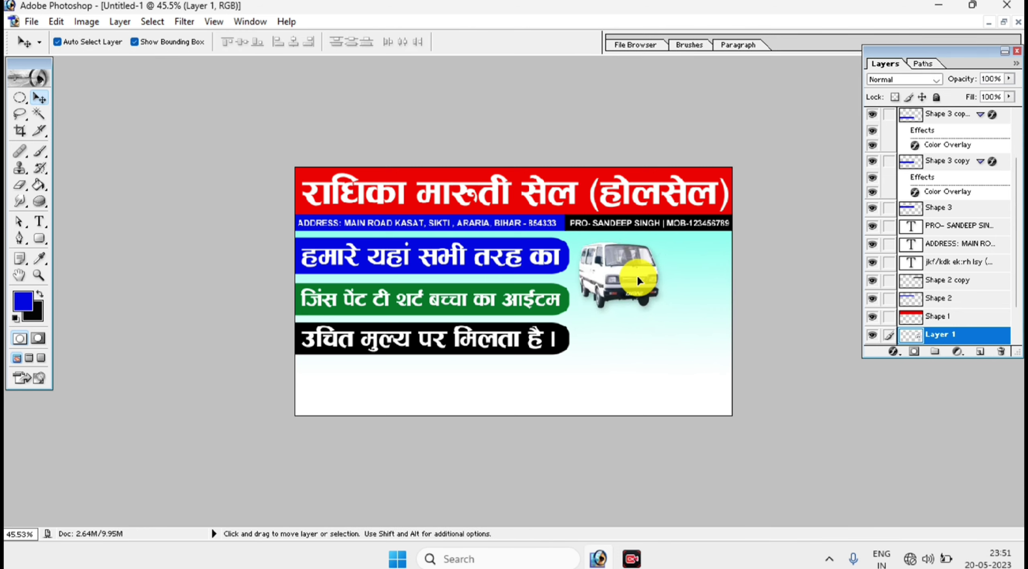
# Shrink the van slightly more with Shift, then select the background gradient layer.
pyautogui.scroll(2, 645, 295)
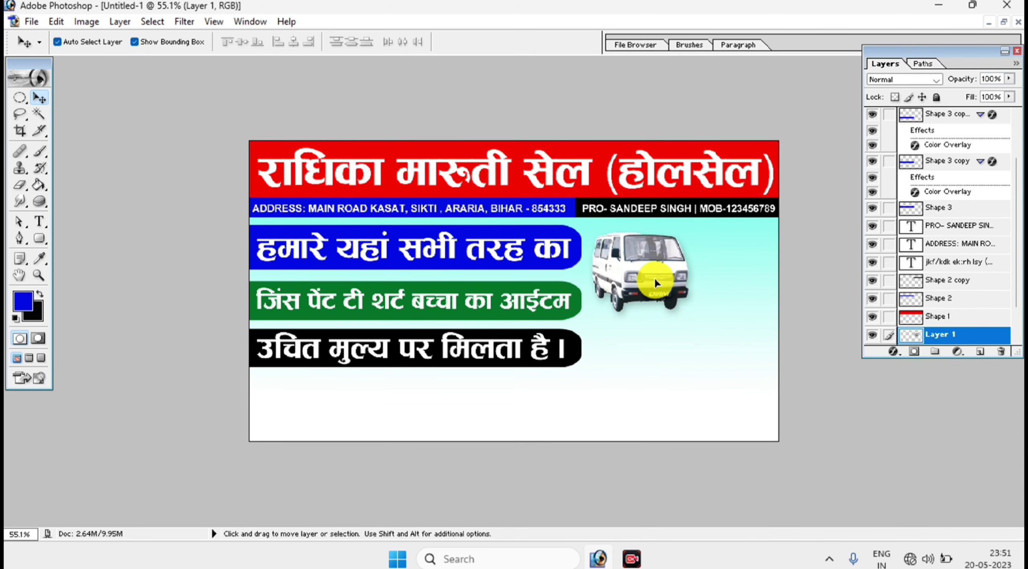
pyautogui.press('shift')
pyautogui.moveTo(689, 313); pyautogui.dragTo(681, 305)
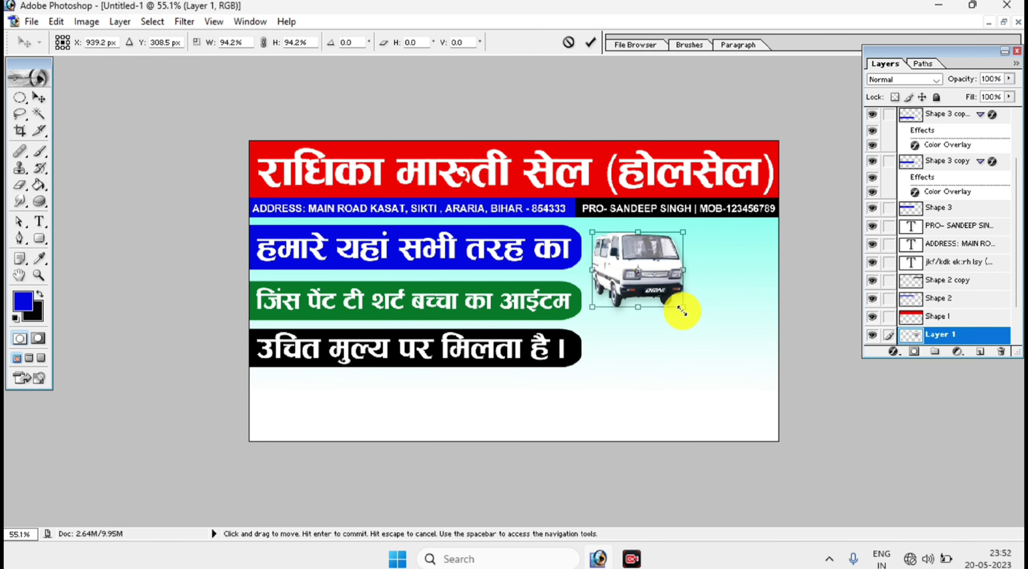
pyautogui.press('Return')
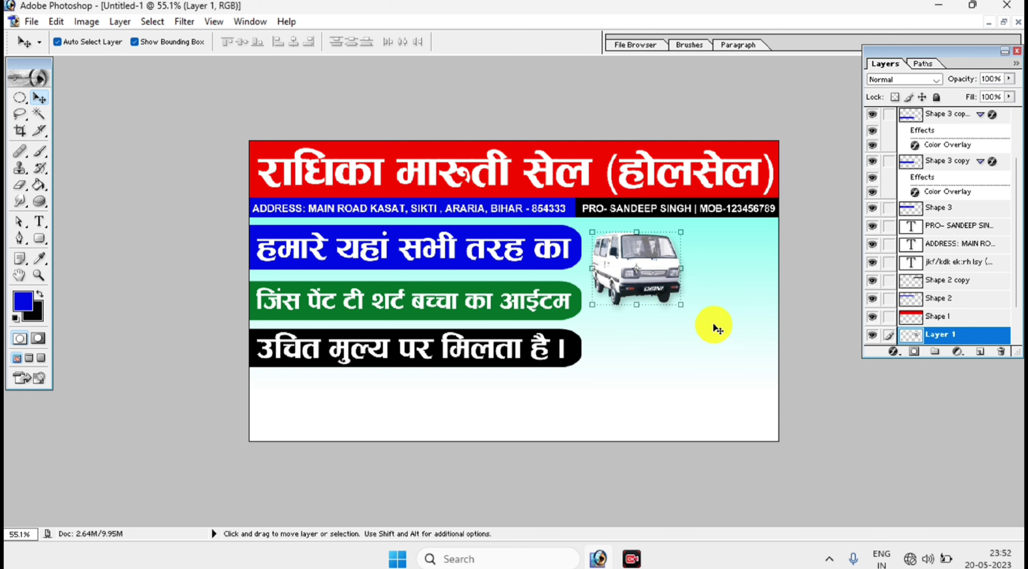
pyautogui.click(715, 335)
pyautogui.scroll(-1, 713, 344)
pyautogui.scroll(-1, 607, 321)
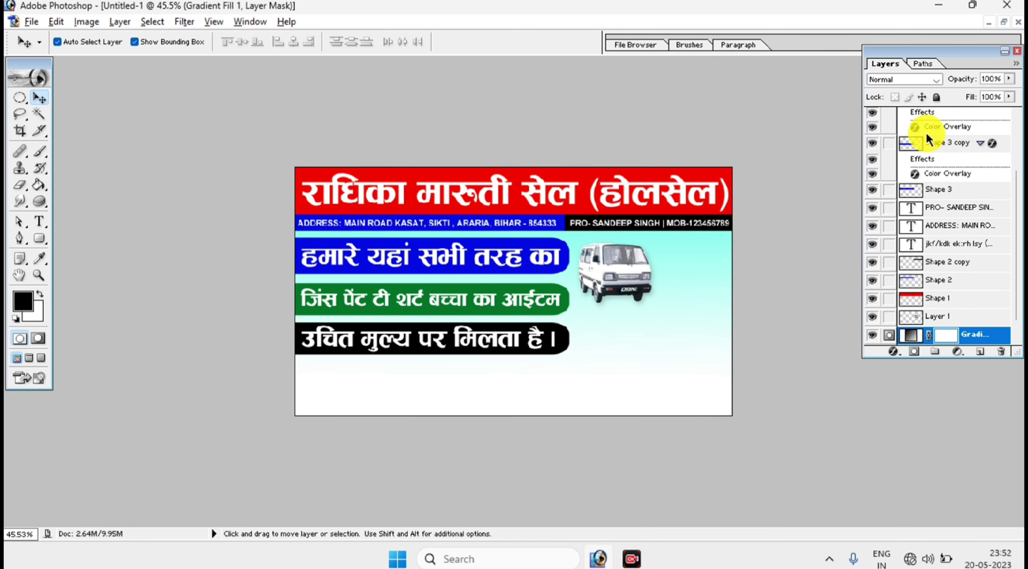
# Restore the banner window and open Cloth Png from the Maruti Shell Poster Png folder.
pyautogui.click(1002, 23)
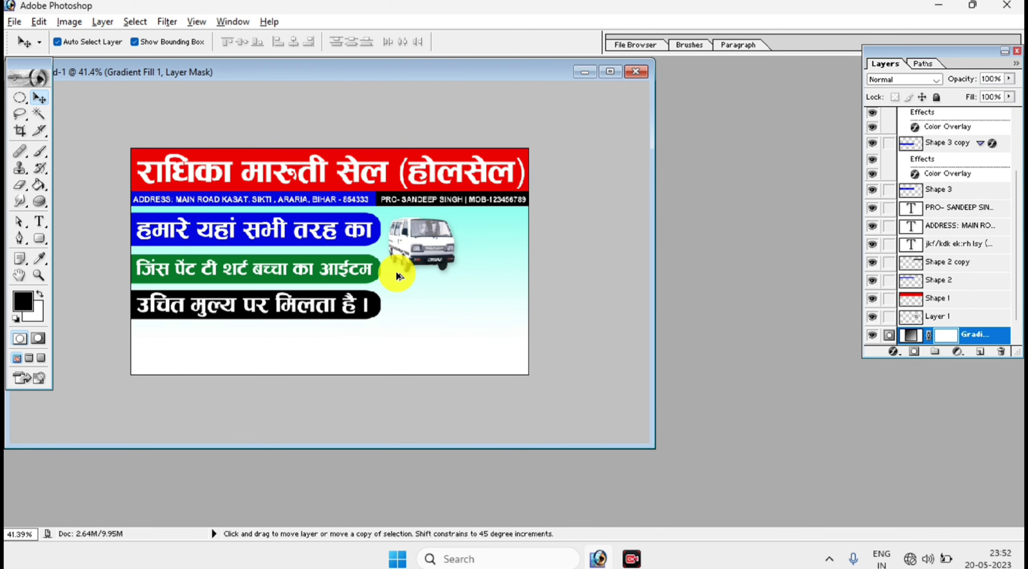
pyautogui.click(14, 22)
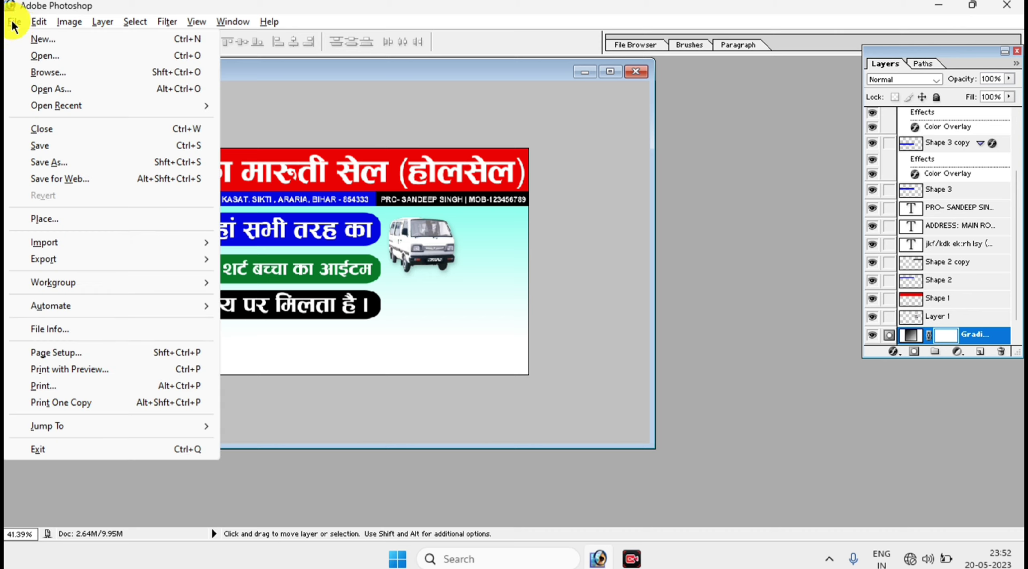
pyautogui.click(52, 54)
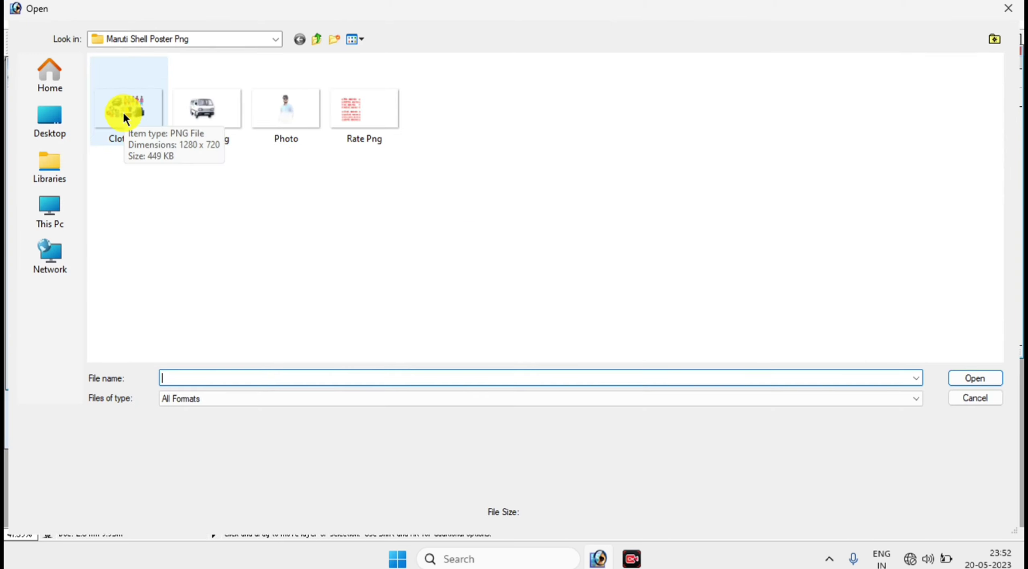
pyautogui.click(126, 111)
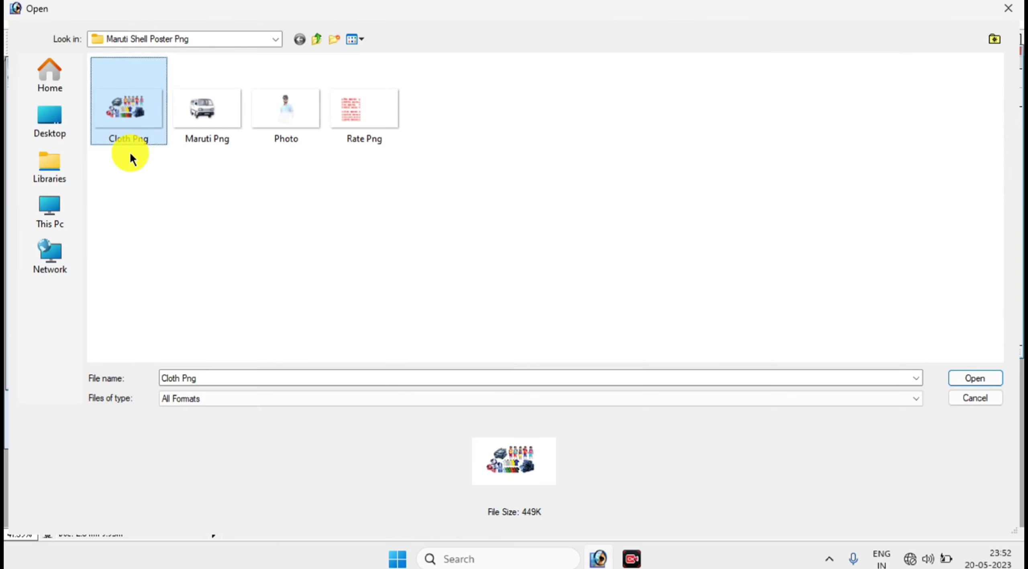
pyautogui.keyDown('ctrl'); pyautogui.scroll(1, 128, 151); pyautogui.keyUp('ctrl')
pyautogui.keyDown('ctrl'); pyautogui.scroll(1, 149, 189); pyautogui.keyUp('ctrl')
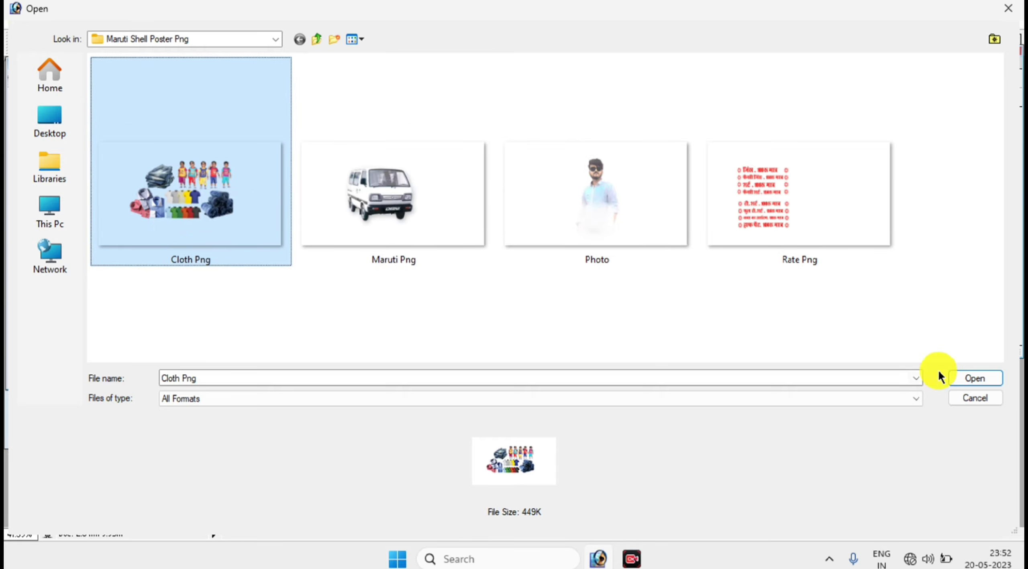
pyautogui.click(973, 379)
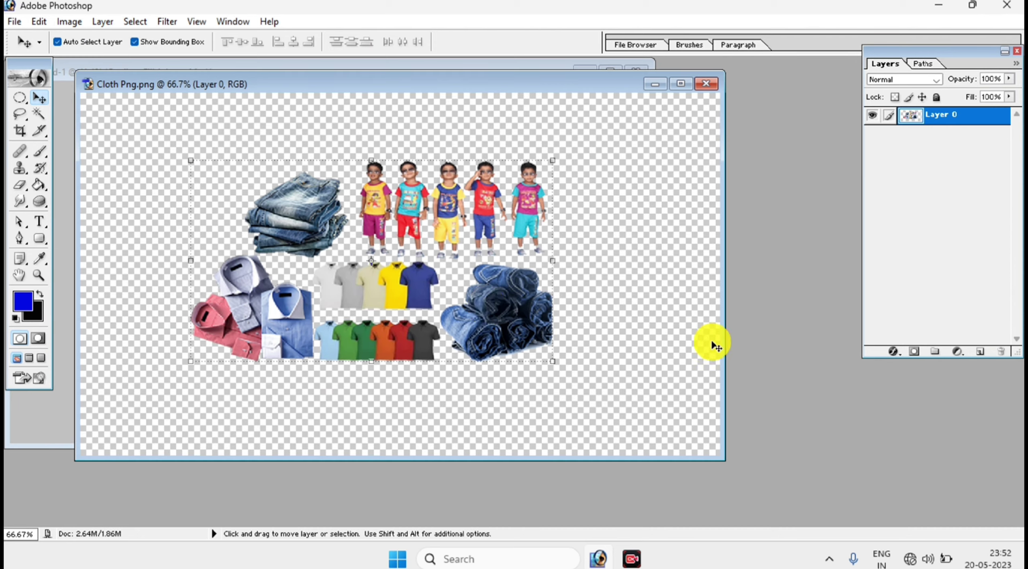
# Drag the Cloth Png collage into the banner as Layer 2 and scale it into the bottom-right corner.
pyautogui.moveTo(308, 87); pyautogui.dragTo(765, 75)
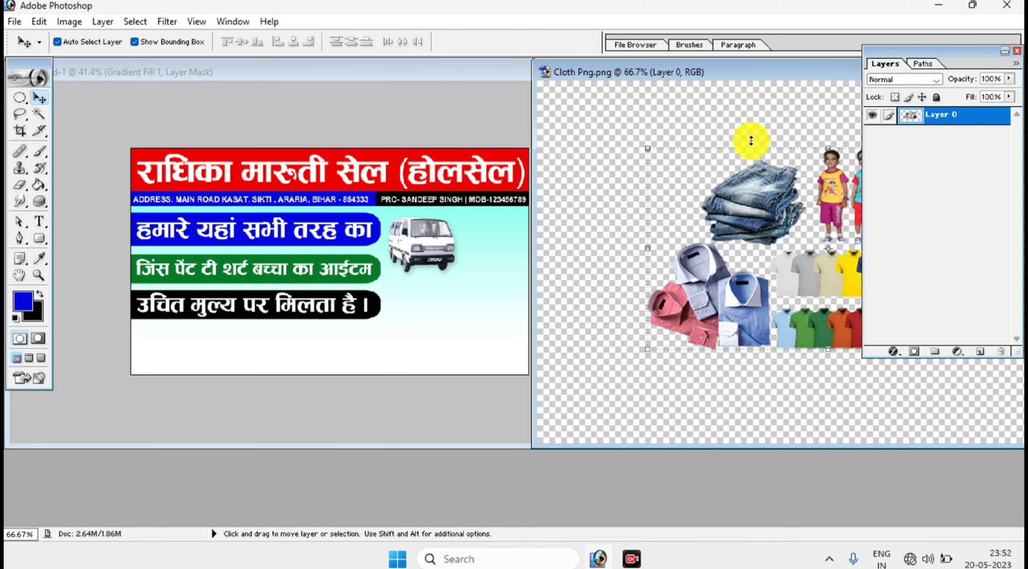
pyautogui.moveTo(761, 197); pyautogui.dragTo(426, 313)
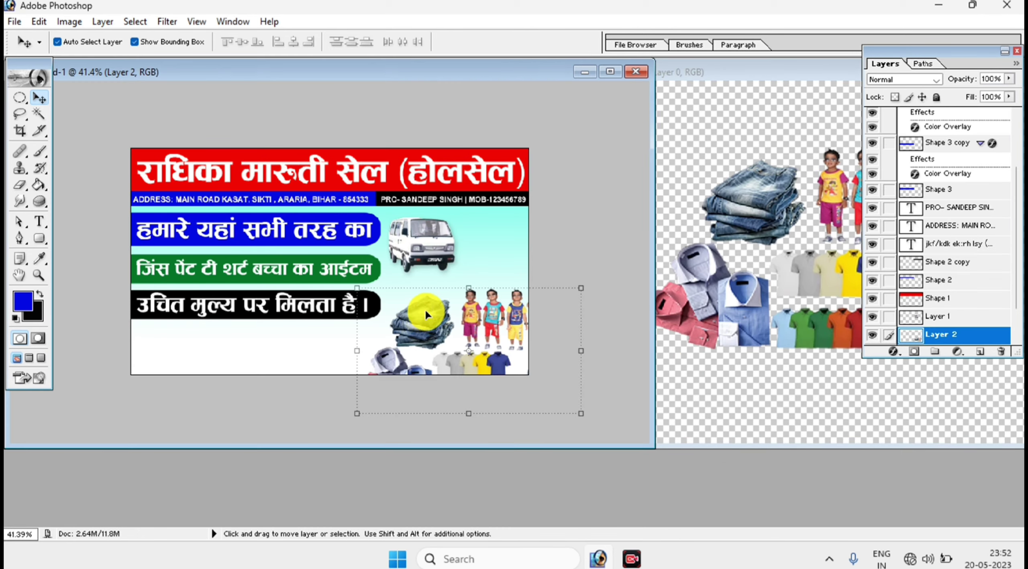
pyautogui.doubleClick(501, 73)
pyautogui.moveTo(644, 339); pyautogui.dragTo(591, 313)
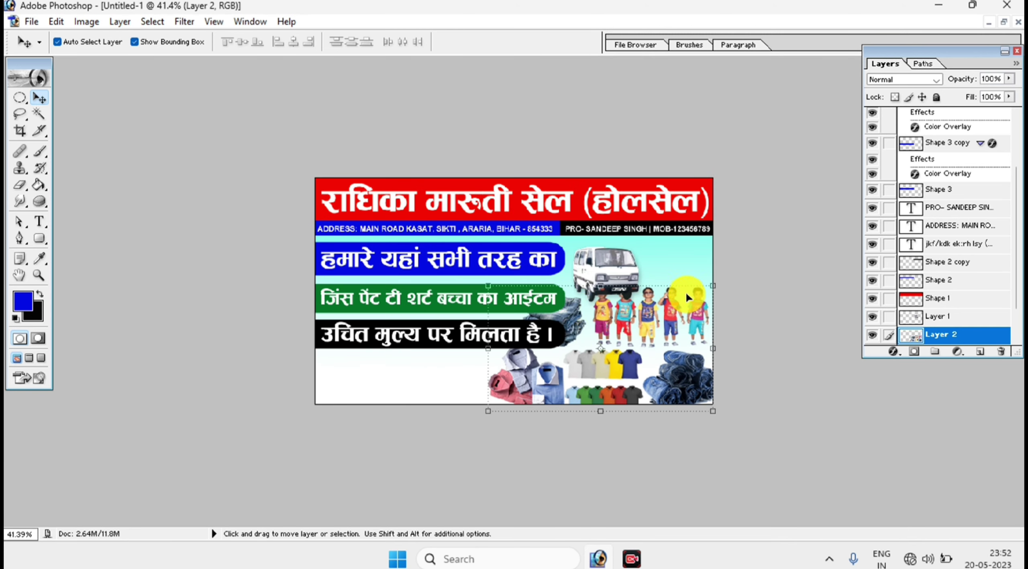
pyautogui.moveTo(485, 285); pyautogui.dragTo(549, 318)
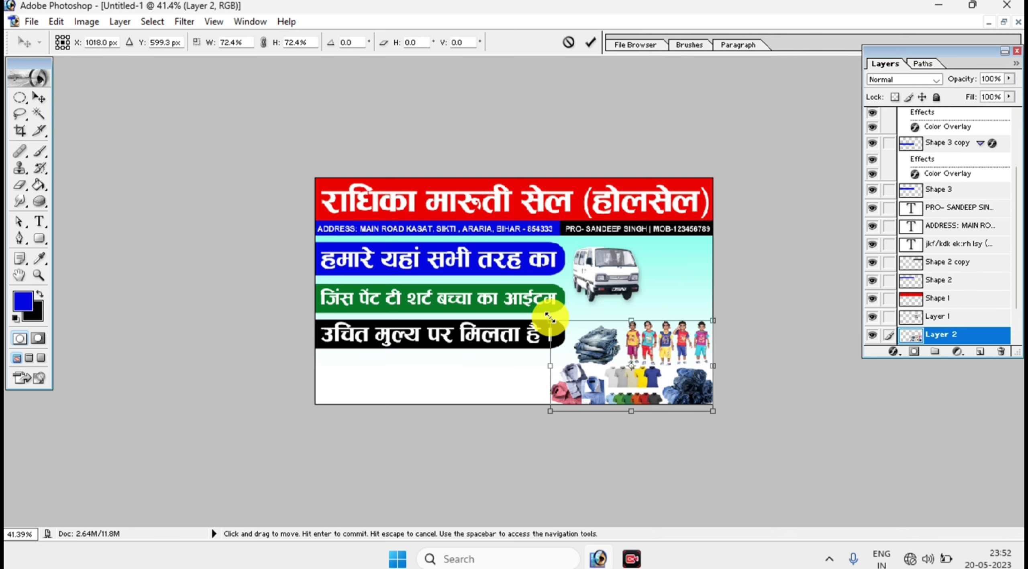
pyautogui.press('Return')
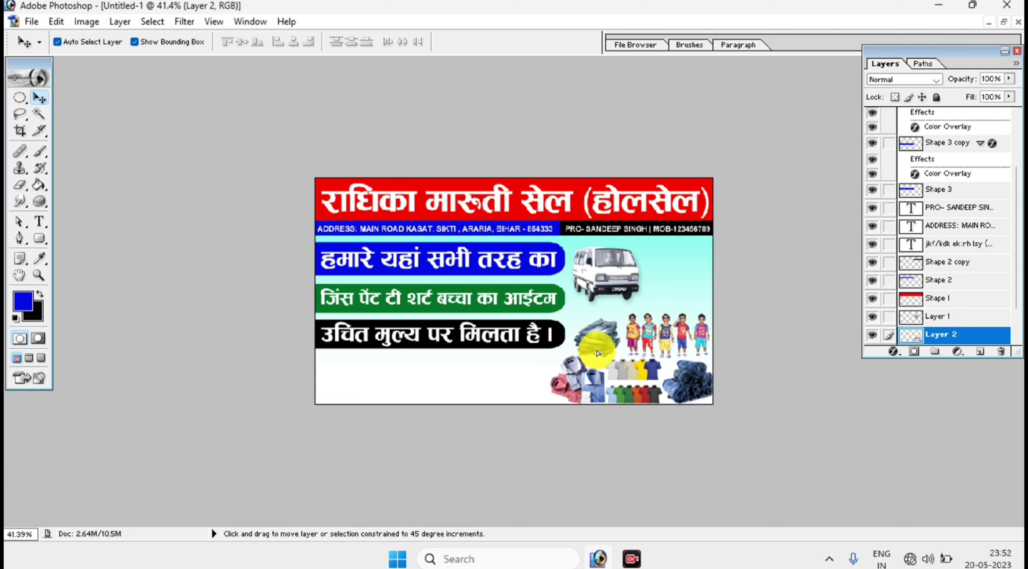
pyautogui.hotkey('ctrl', '+')
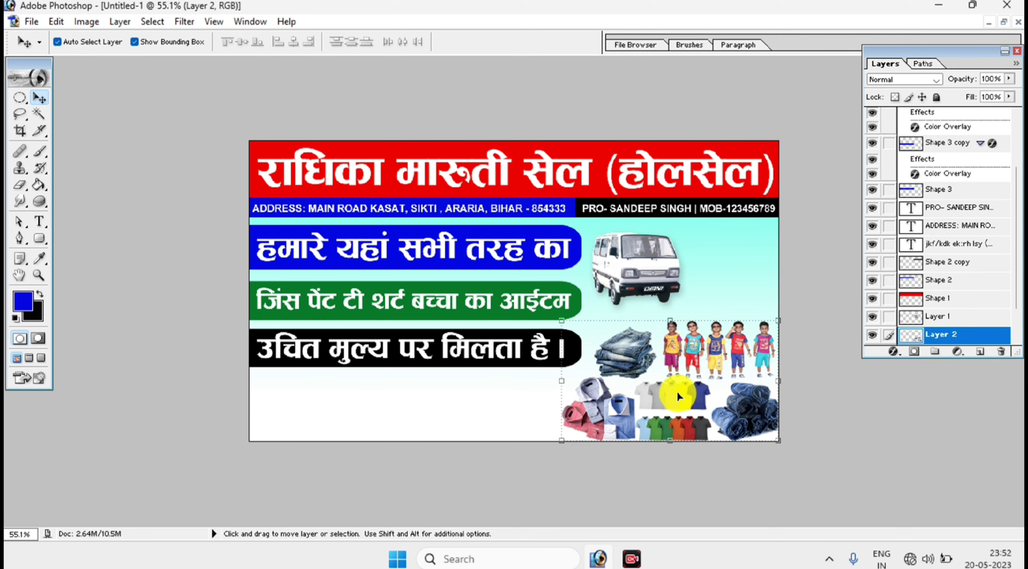
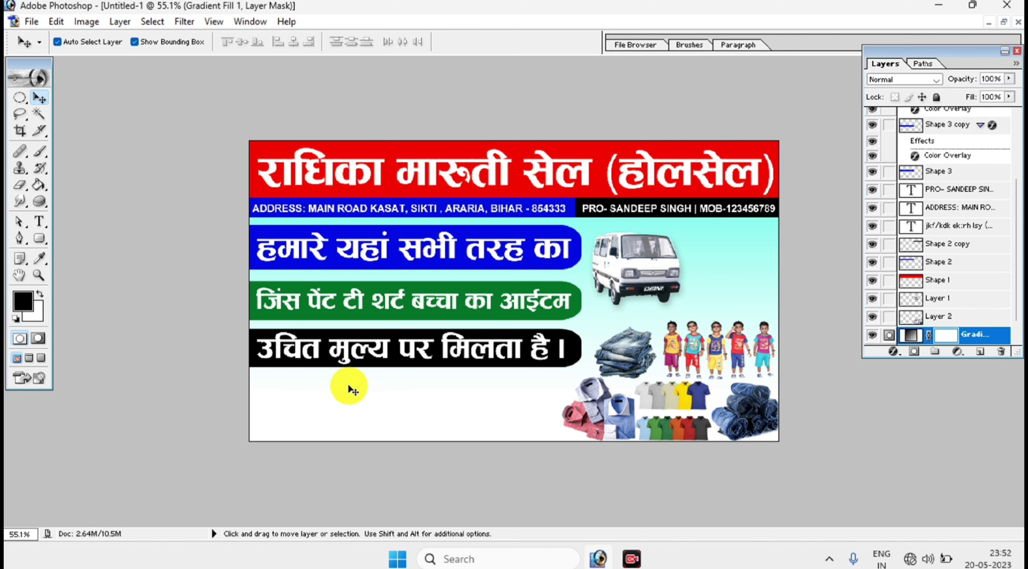
# Open the Rate Png price-list image.
pyautogui.scroll(-1, 538, 385)
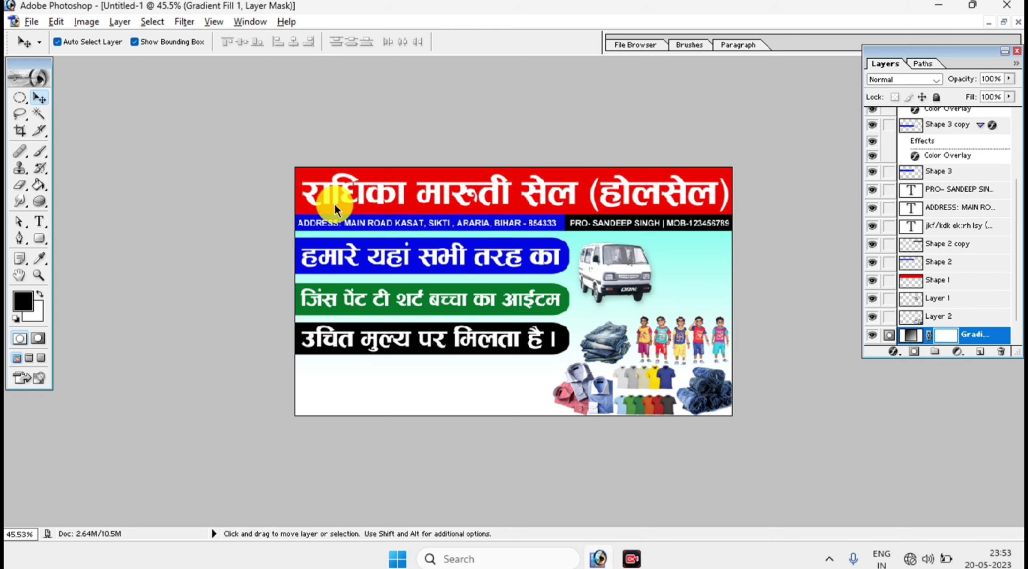
pyautogui.click(33, 22)
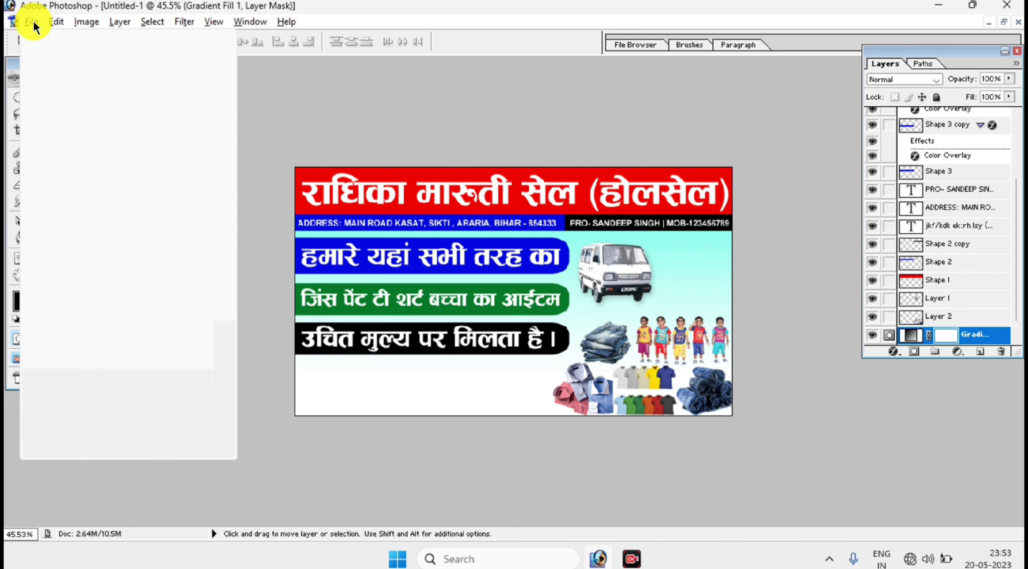
pyautogui.click(55, 50)
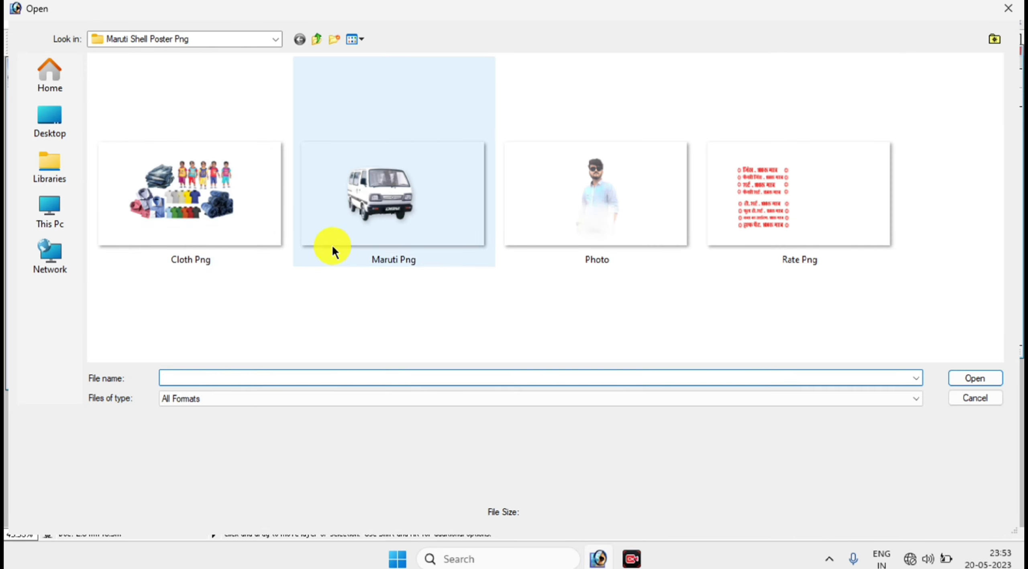
pyautogui.click(732, 228)
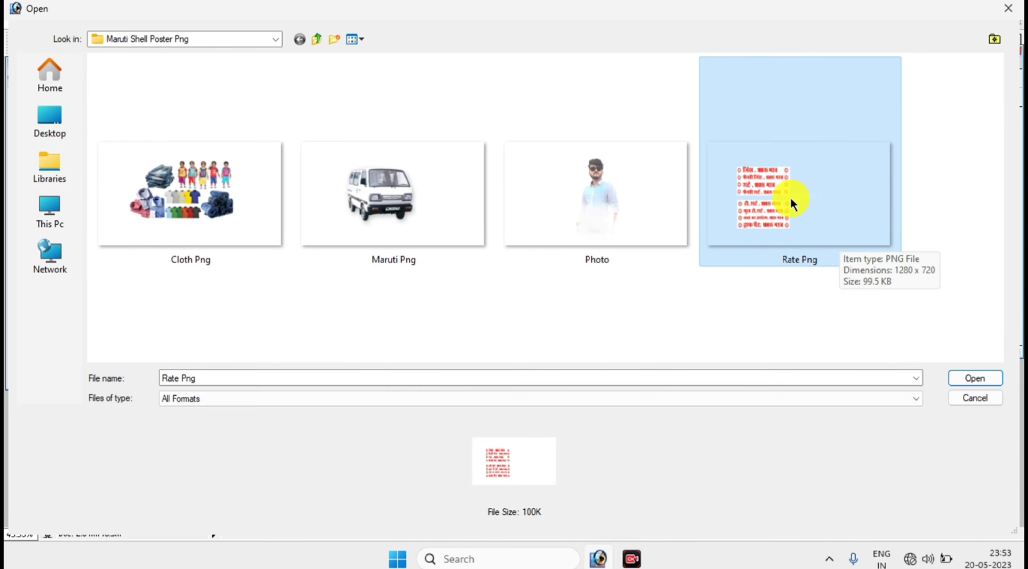
pyautogui.click(978, 378)
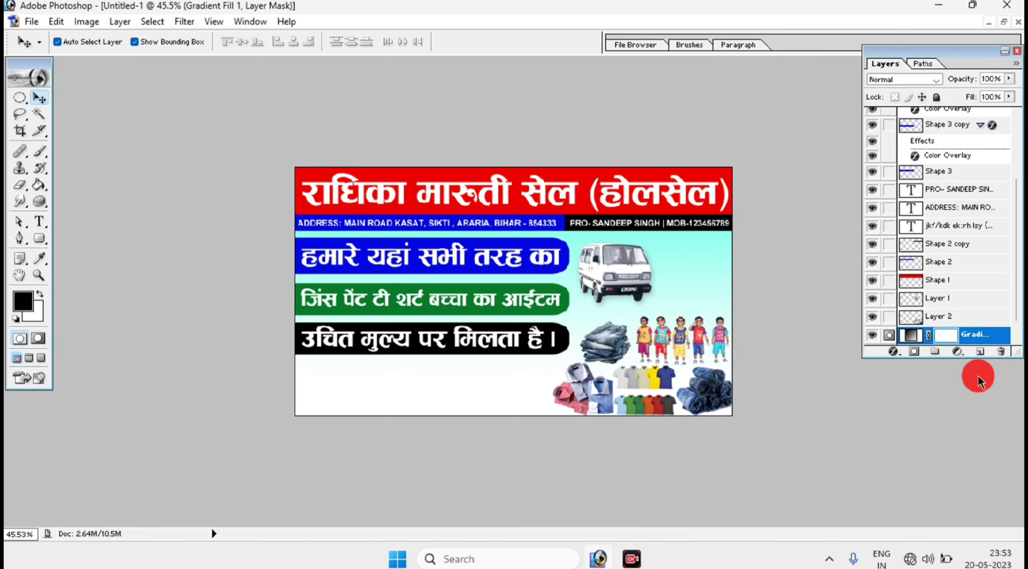
# Move the price-list window aside and maximize the banner document in front.
pyautogui.moveTo(365, 91); pyautogui.dragTo(789, 85)
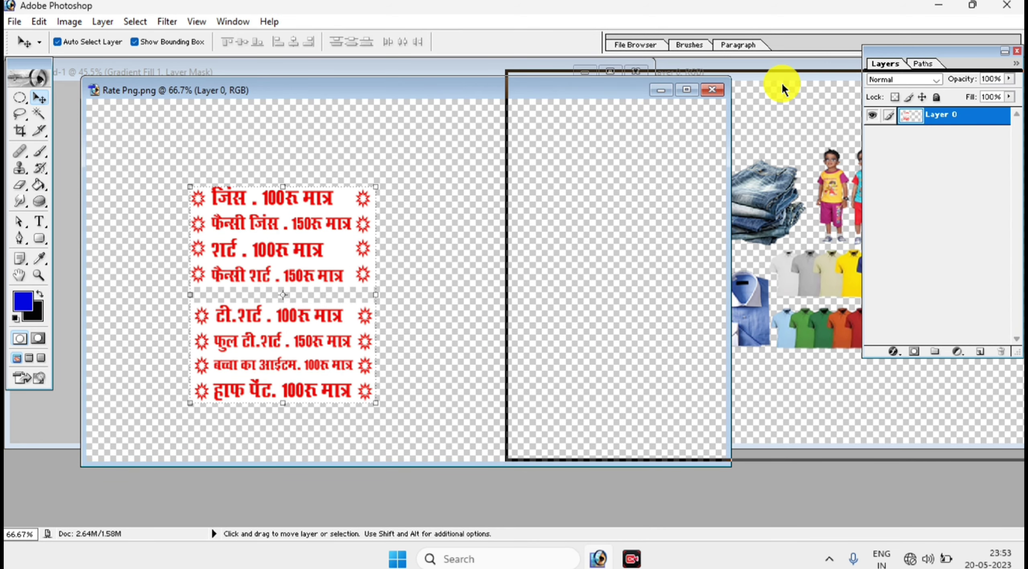
pyautogui.moveTo(680, 230); pyautogui.dragTo(705, 204)
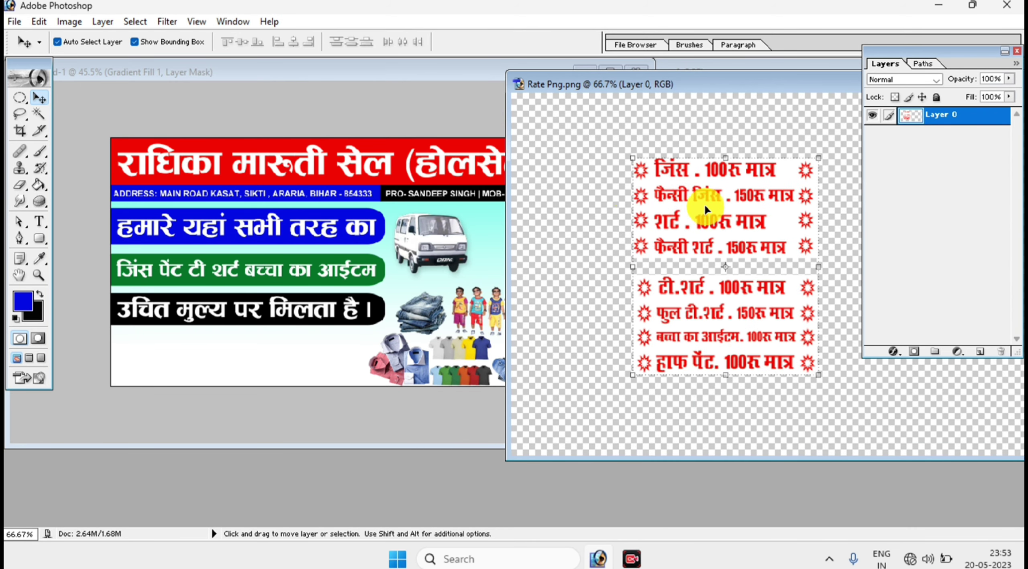
pyautogui.click(405, 273)
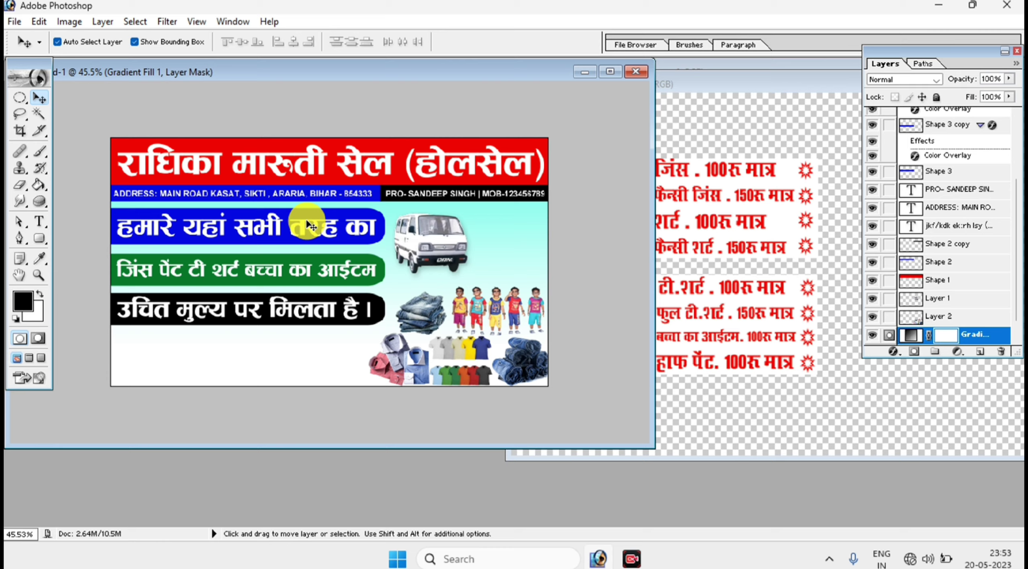
pyautogui.doubleClick(403, 72)
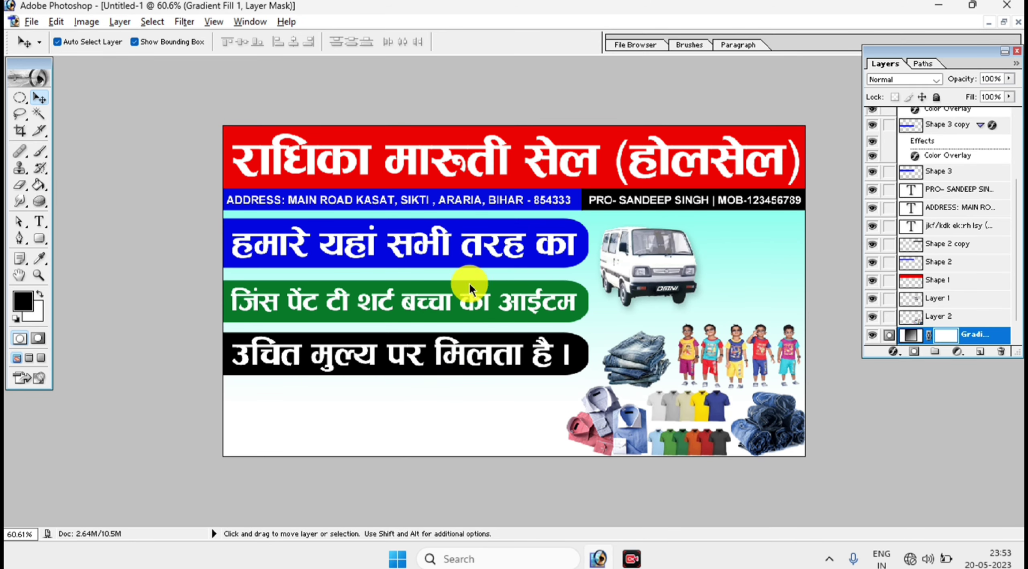
pyautogui.click(395, 225)
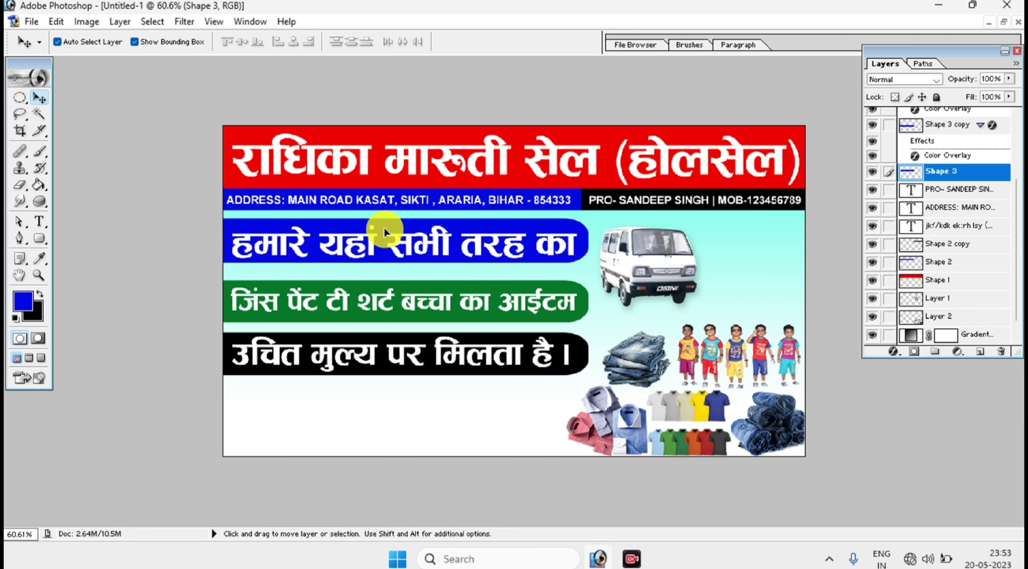
# Move the green band up so it sits directly under the blue band.
pyautogui.rightClick(381, 229)
pyautogui.click(401, 247)
pyautogui.click(369, 238)
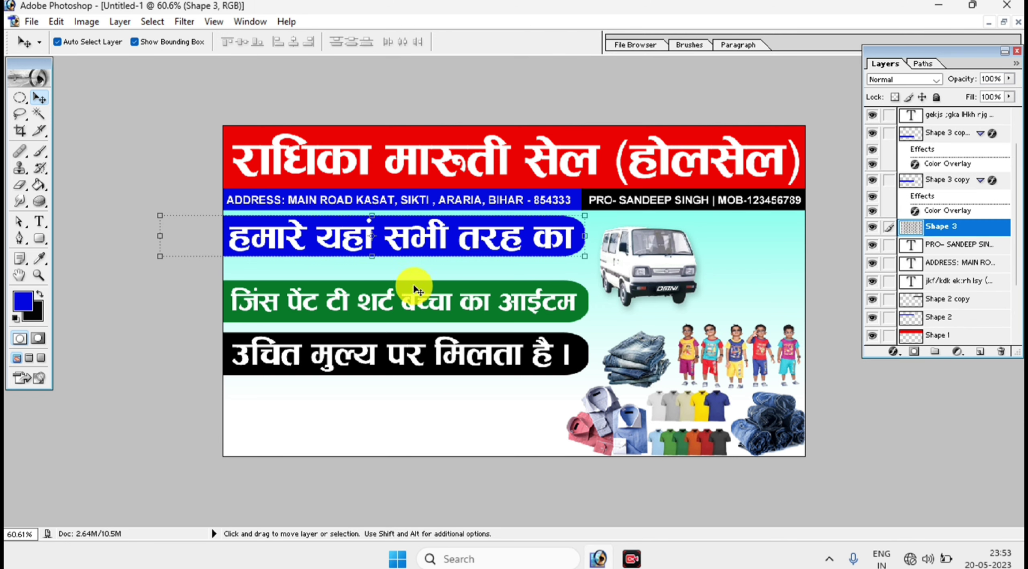
pyautogui.moveTo(401, 289)
pyautogui.mouseDown()
pyautogui.moveTo(400, 273)
pyautogui.moveTo(385, 281)
pyautogui.mouseUp()
pyautogui.click(392, 283)
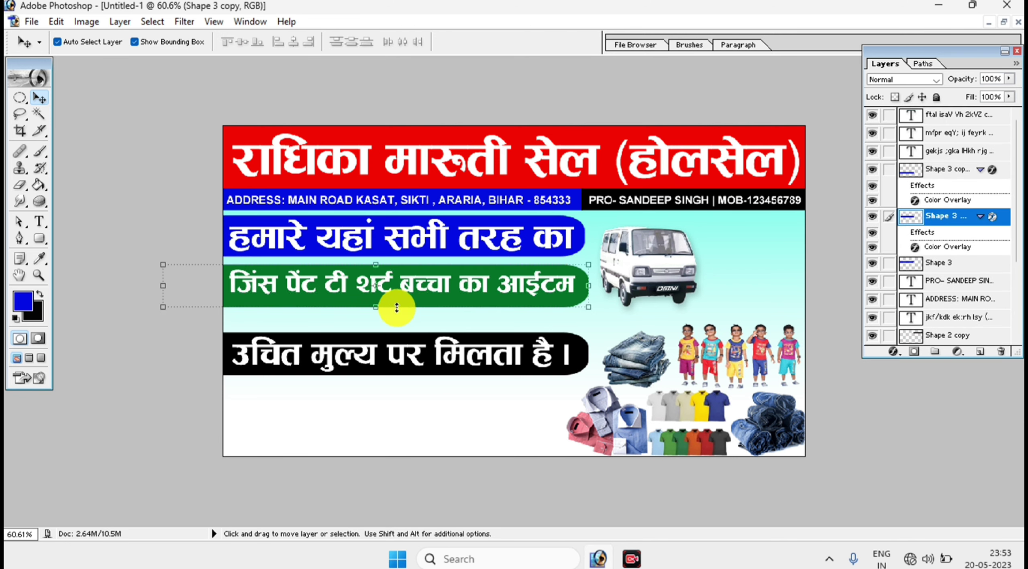
# Move the black band and its text up under the green band.
pyautogui.click(414, 340)
pyautogui.moveTo(414, 341); pyautogui.dragTo(414, 317)
pyautogui.rightClick(409, 350)
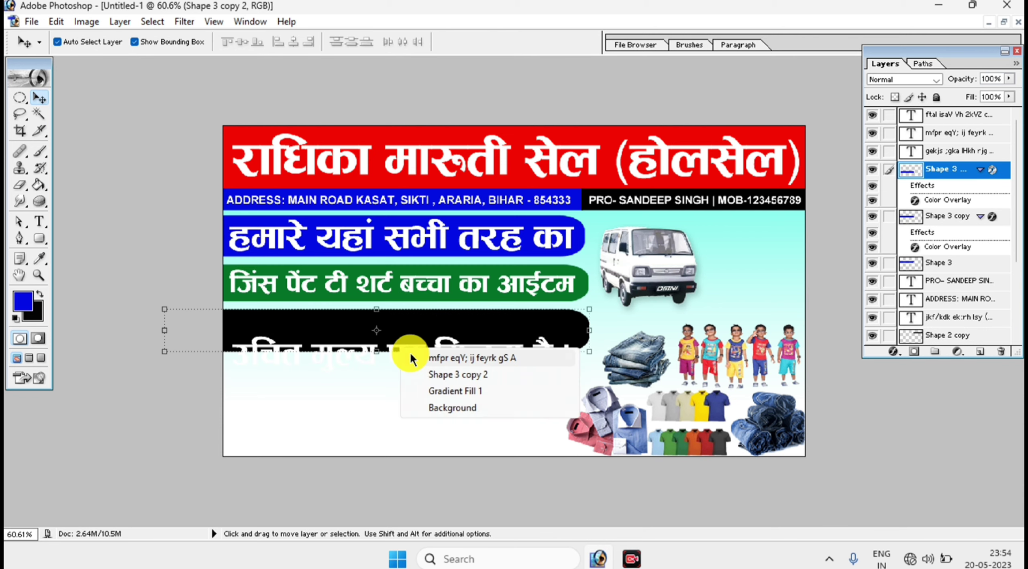
pyautogui.click(441, 358)
pyautogui.moveTo(410, 351); pyautogui.dragTo(405, 329)
pyautogui.click(359, 350)
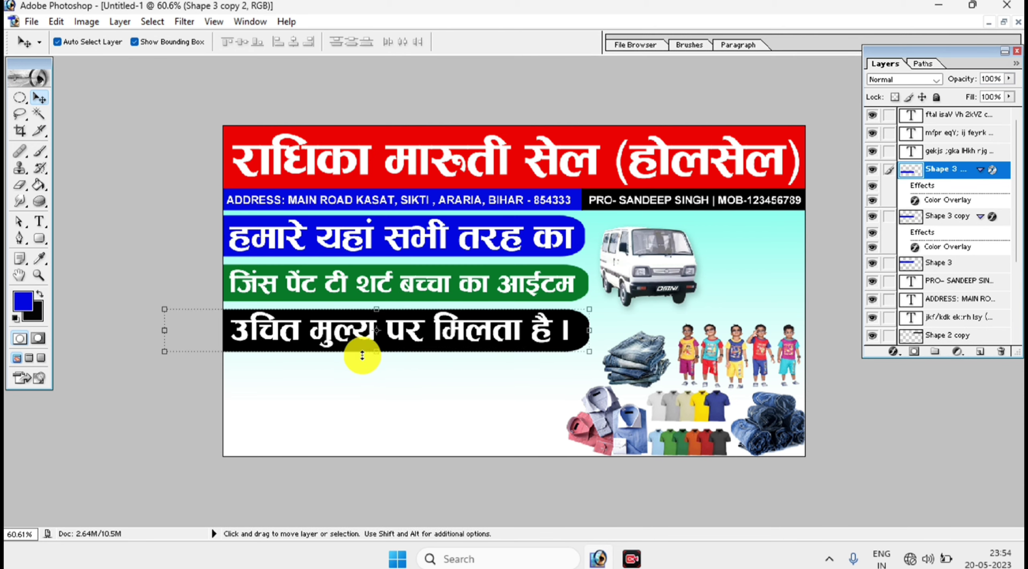
pyautogui.hotkey('ctrl', '-')
pyautogui.click(409, 355)
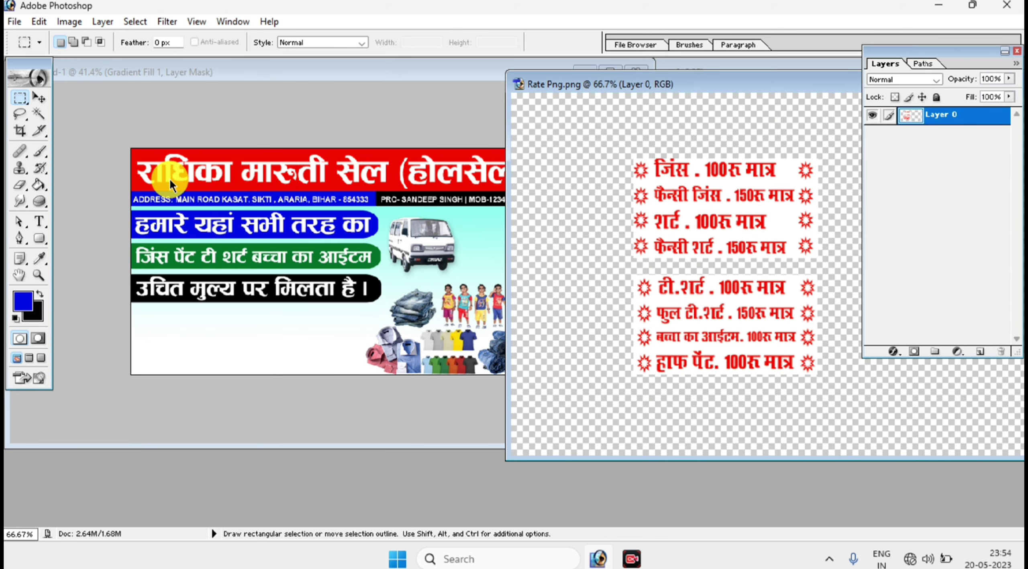
# Copy the top four price lines into the banner's bottom left.
pyautogui.moveTo(20, 107); pyautogui.dragTo(95, 99)
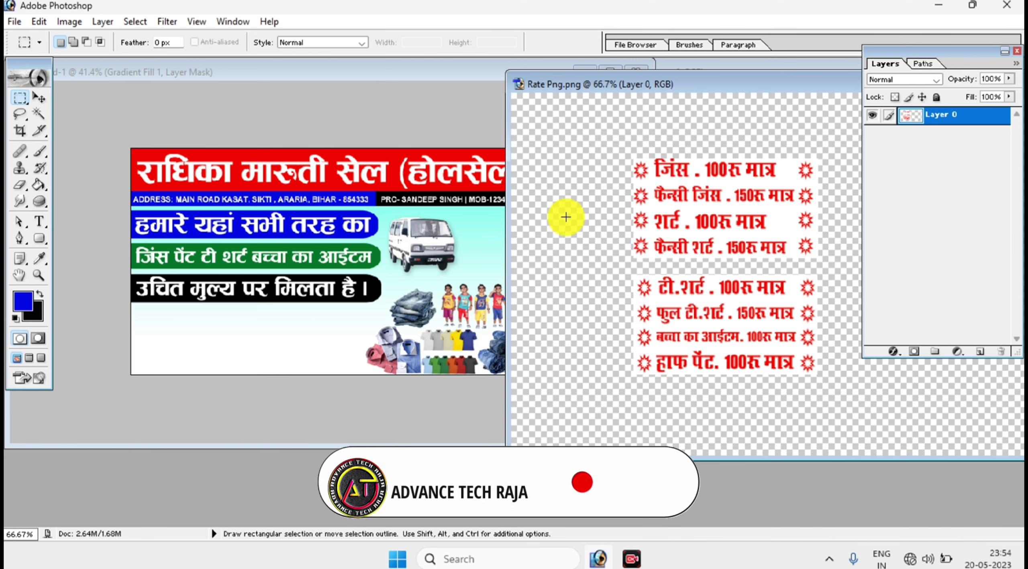
pyautogui.moveTo(613, 144); pyautogui.dragTo(821, 262)
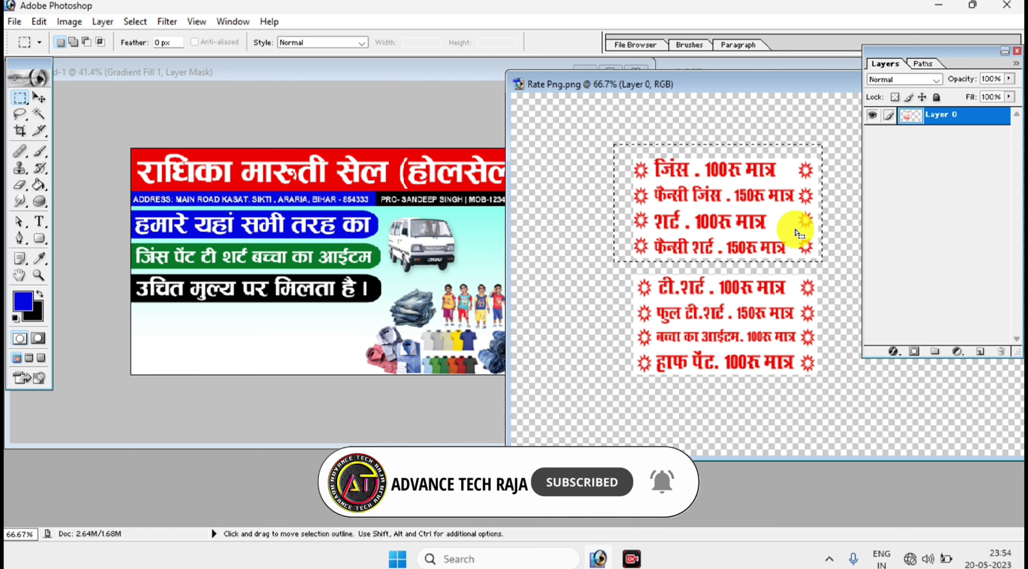
pyautogui.press('v')
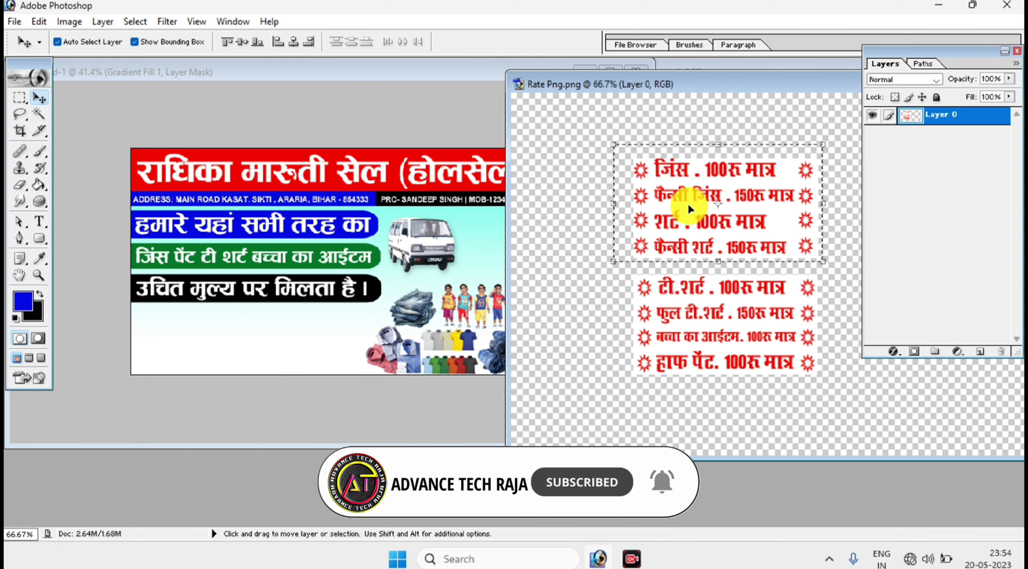
pyautogui.moveTo(687, 202); pyautogui.dragTo(682, 202)
pyautogui.moveTo(522, 256)
pyautogui.mouseDown()
pyautogui.moveTo(282, 347)
pyautogui.moveTo(269, 328)
pyautogui.moveTo(226, 335)
pyautogui.mouseUp()
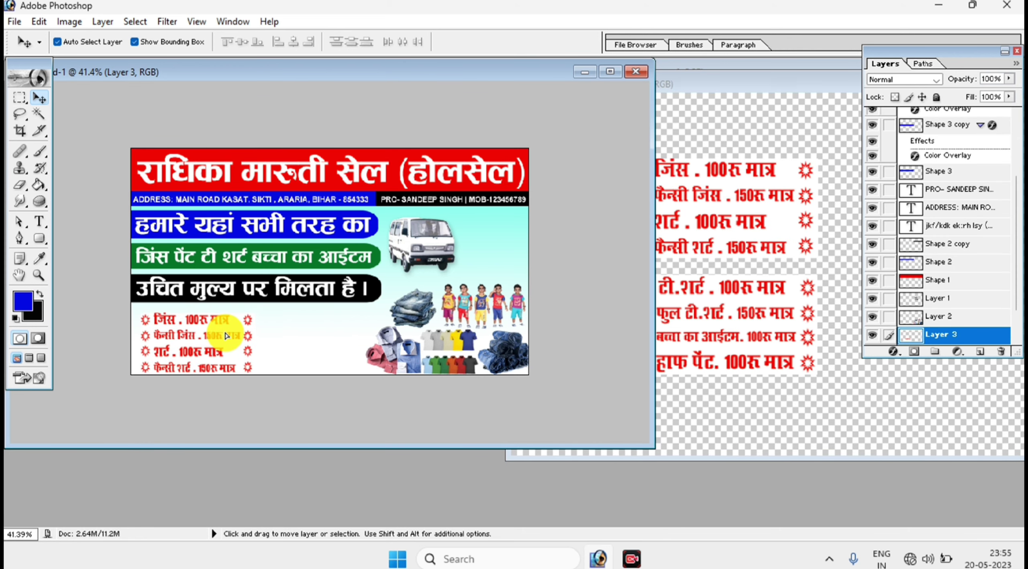
# Copy the bottom four price lines into the banner's lower middle.
pyautogui.hotkey('ctrl', 'Tab')
pyautogui.press('m')
pyautogui.moveTo(620, 267)
pyautogui.mouseDown()
pyautogui.moveTo(833, 375)
pyautogui.moveTo(827, 385)
pyautogui.mouseUp()
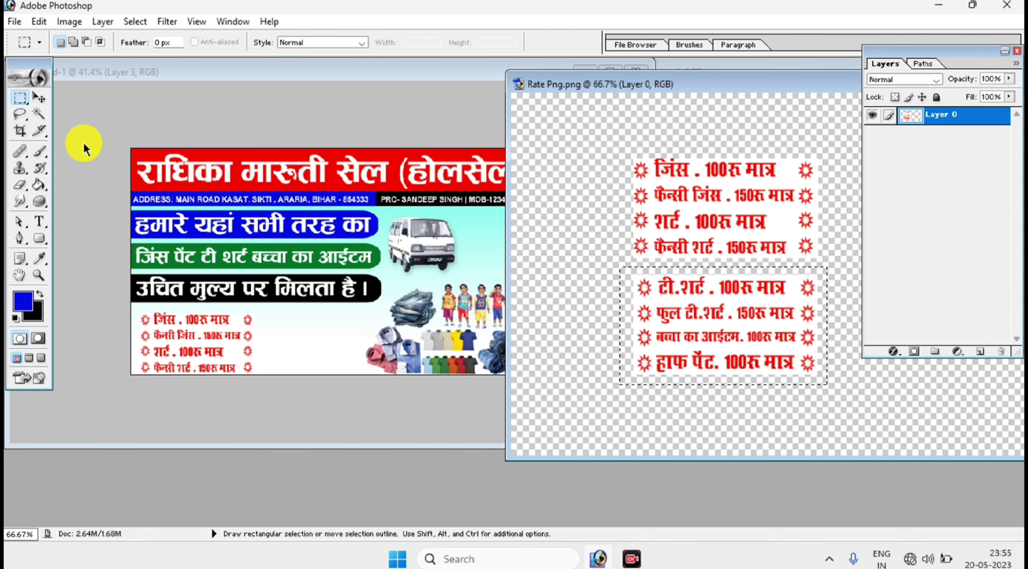
pyautogui.click(39, 100)
pyautogui.click(665, 314)
pyautogui.moveTo(688, 299)
pyautogui.mouseDown()
pyautogui.moveTo(348, 326)
pyautogui.moveTo(388, 335)
pyautogui.mouseUp()
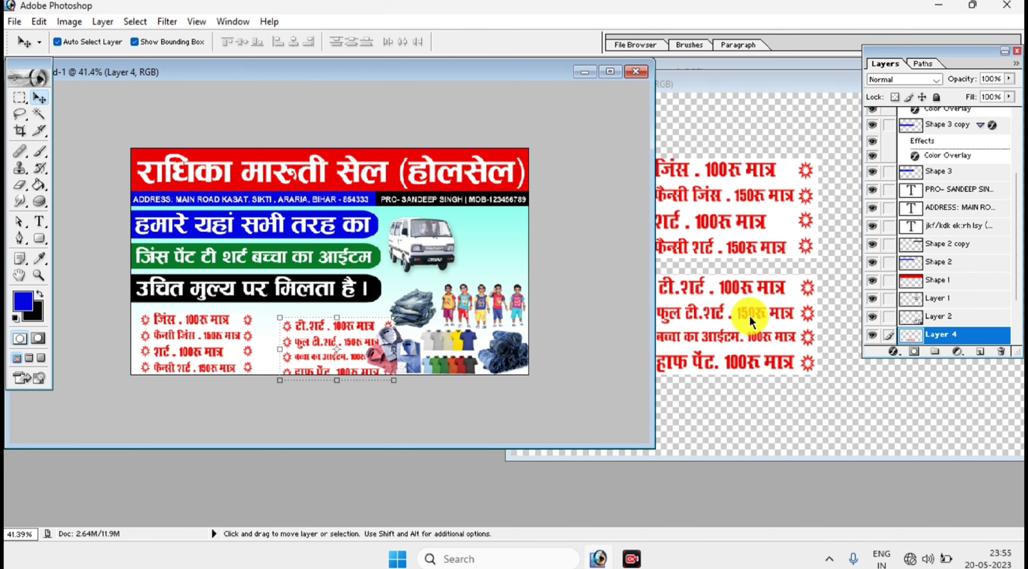
# Close the price-list and clothing images without saving and maximize the banner.
pyautogui.click(683, 326)
pyautogui.moveTo(708, 95); pyautogui.dragTo(220, 120)
pyautogui.click(782, 107)
pyautogui.press('n')
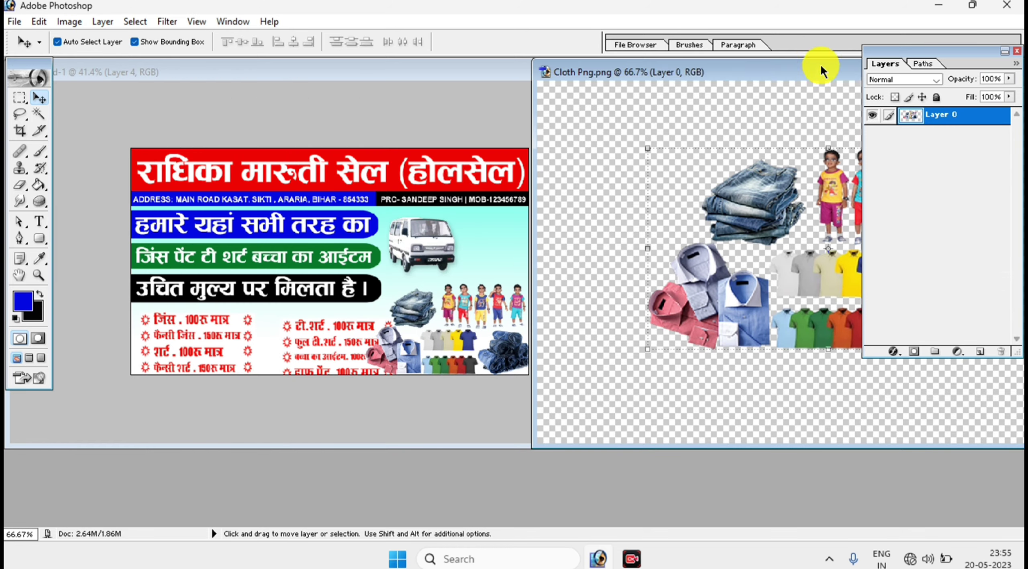
pyautogui.moveTo(821, 68); pyautogui.dragTo(378, 119)
pyautogui.click(718, 126)
pyautogui.click(615, 76)
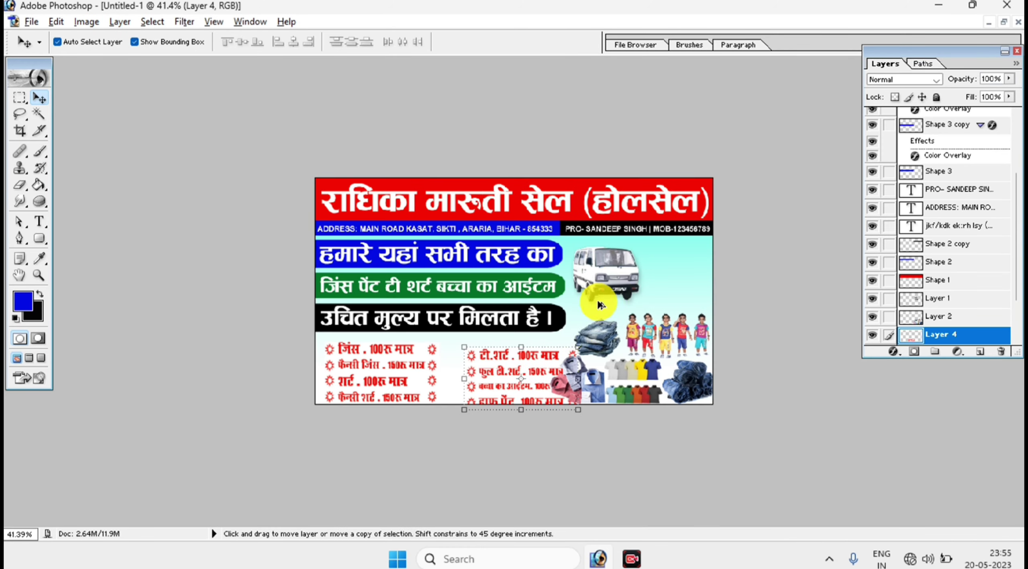
# Place Layer 4's price column beside the first and link it with Layer 3.
pyautogui.scroll(2, 601, 305)
pyautogui.scroll(1, 560, 385)
pyautogui.scroll(1, 547, 380)
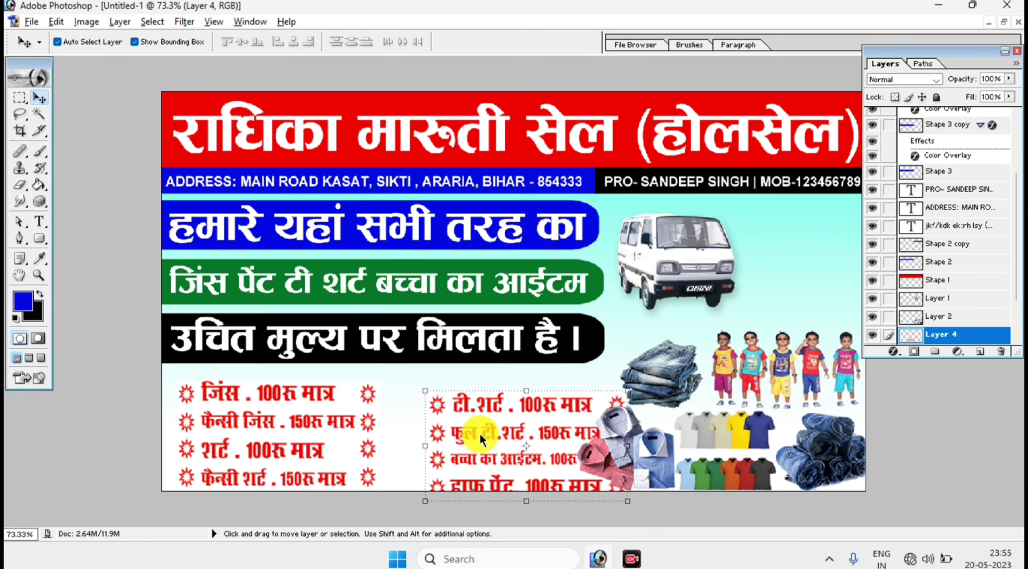
pyautogui.moveTo(480, 436); pyautogui.dragTo(433, 430)
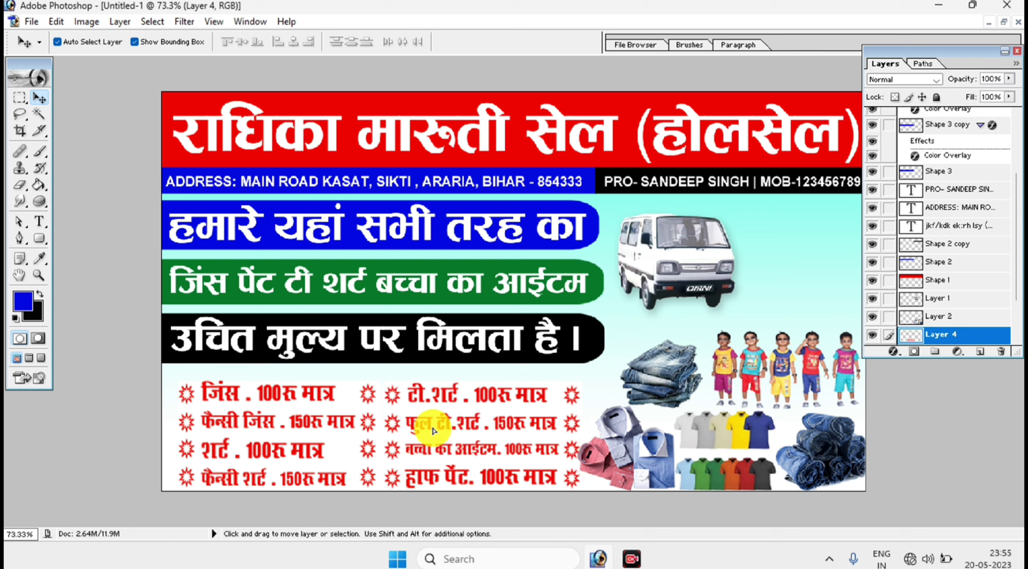
pyautogui.click(433, 430)
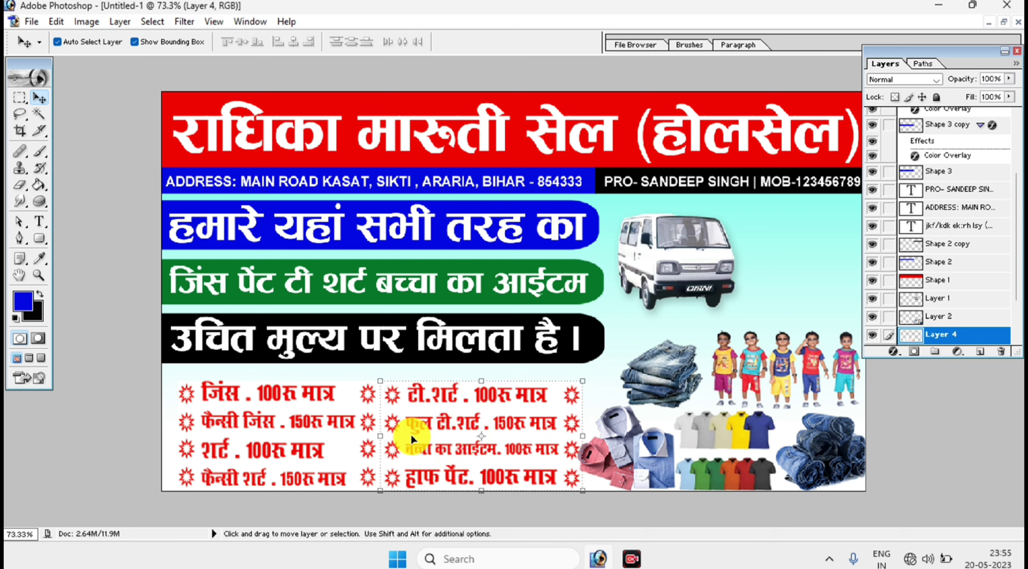
pyautogui.scroll(-3, 963, 293)
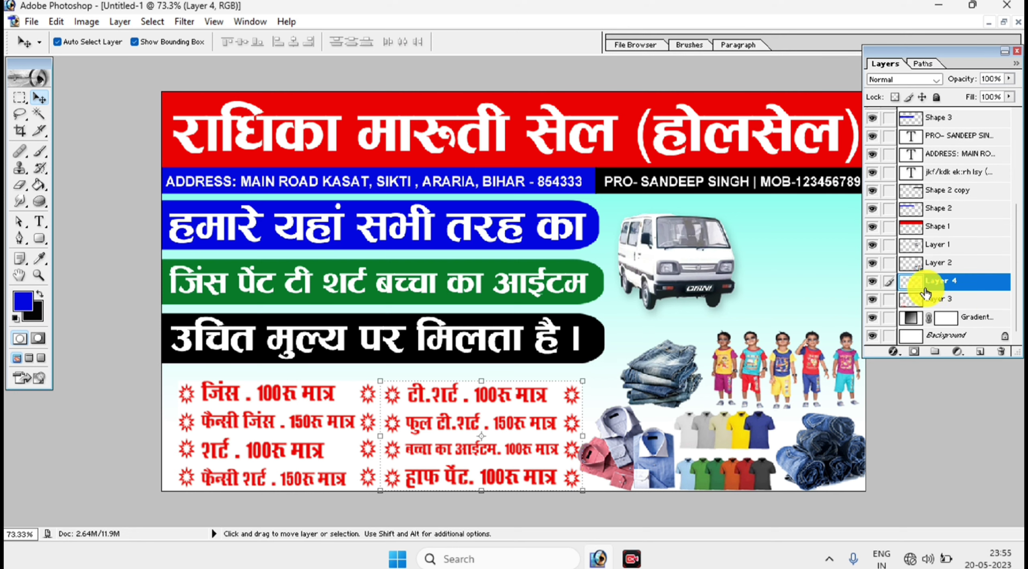
pyautogui.click(871, 300)
pyautogui.click(872, 281)
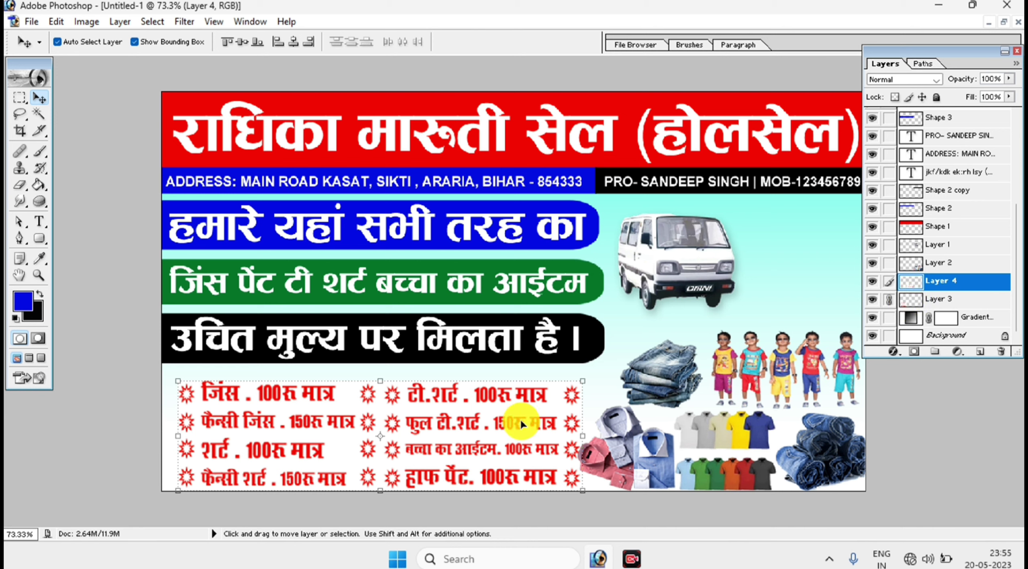
# Merge the linked price columns with Ctrl+E and position the block beneath the black band.
pyautogui.moveTo(494, 438)
pyautogui.mouseDown()
pyautogui.moveTo(516, 406)
pyautogui.moveTo(491, 431)
pyautogui.mouseUp()
pyautogui.hotkey('ctrl', 'e')
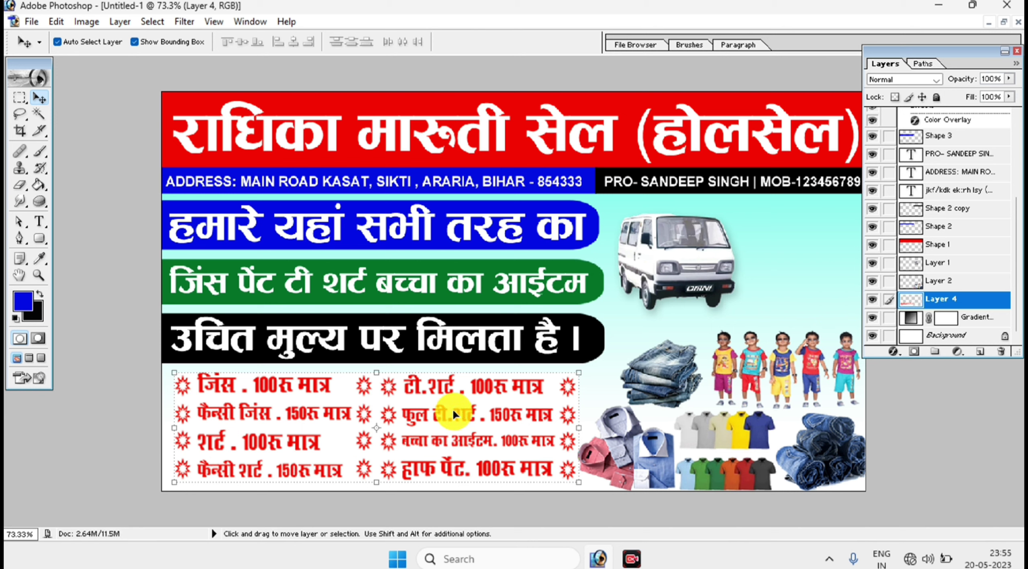
pyautogui.moveTo(461, 427)
pyautogui.mouseDown()
pyautogui.moveTo(442, 414)
pyautogui.moveTo(440, 395)
pyautogui.mouseUp()
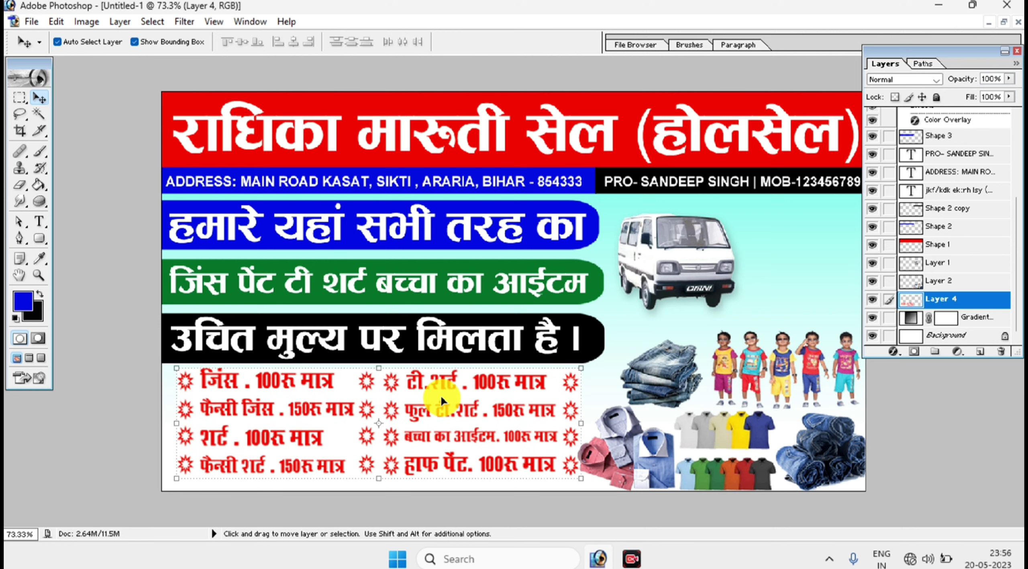
# Give the price block a 4px black stroke and move it to the bottom-left corner.
pyautogui.click(57, 26)
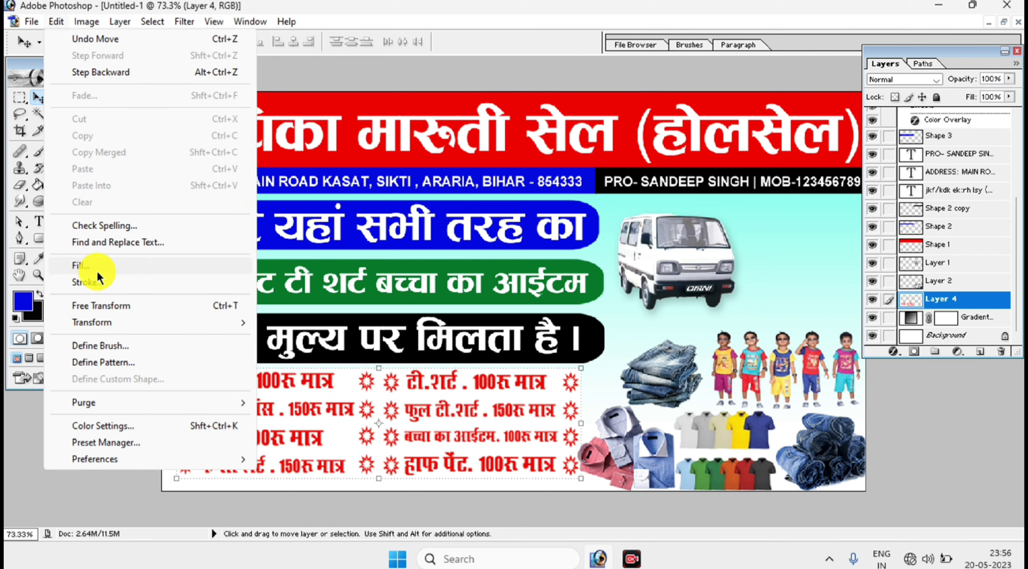
pyautogui.click(127, 284)
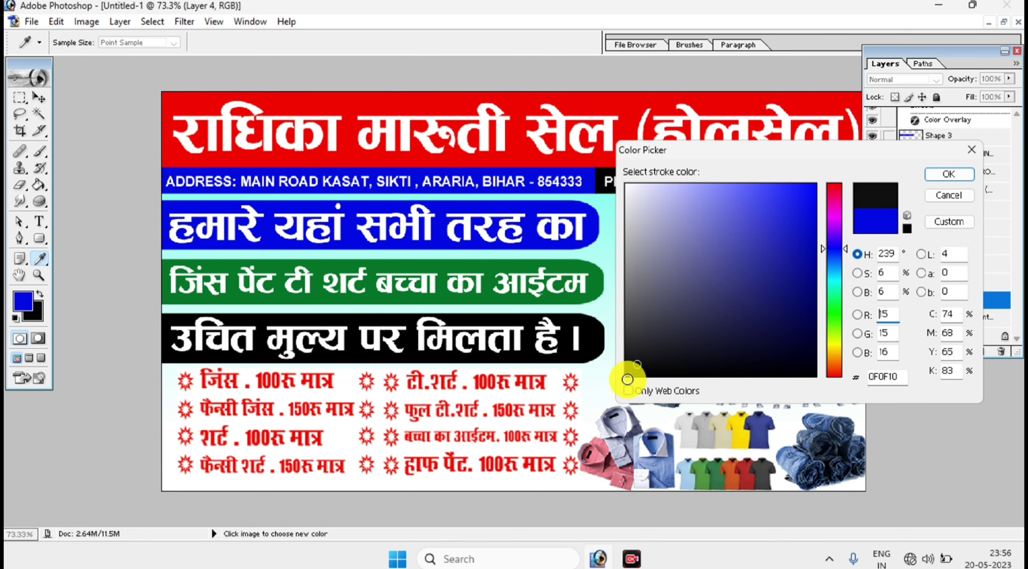
pyautogui.click(948, 175)
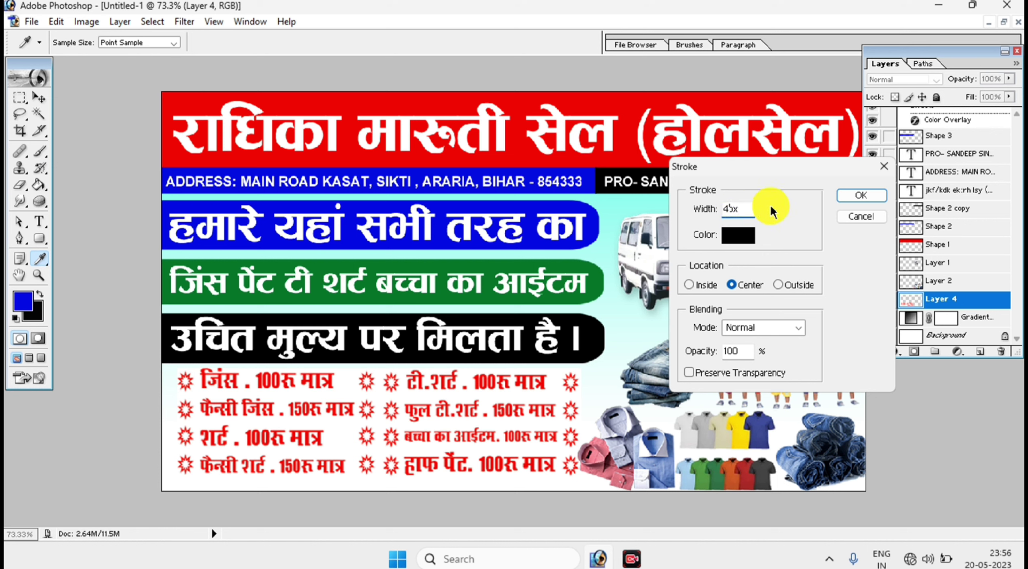
pyautogui.click(859, 197)
pyautogui.press('v')
pyautogui.hotkey('ctrl', 'd')
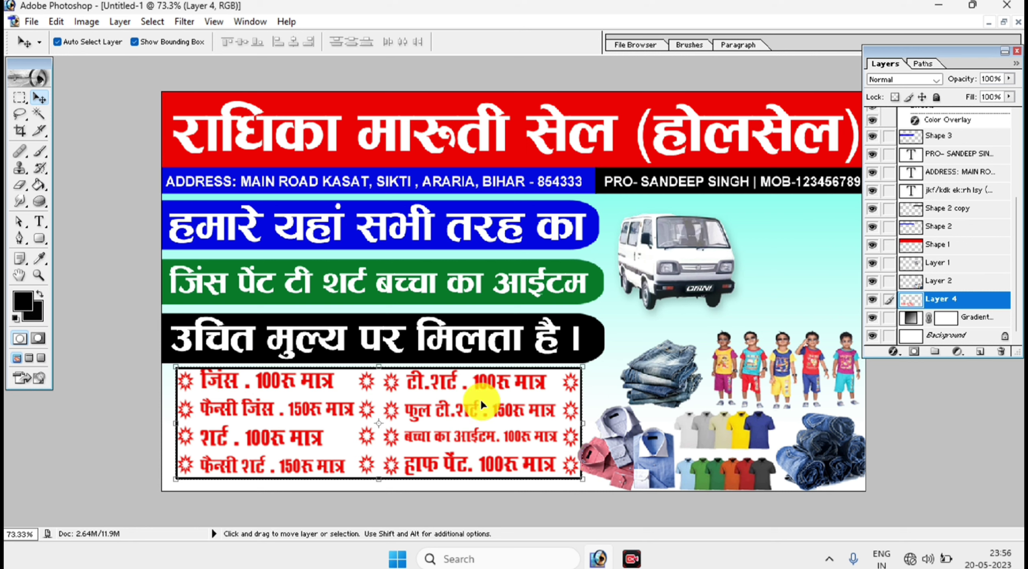
pyautogui.moveTo(490, 400); pyautogui.dragTo(476, 412)
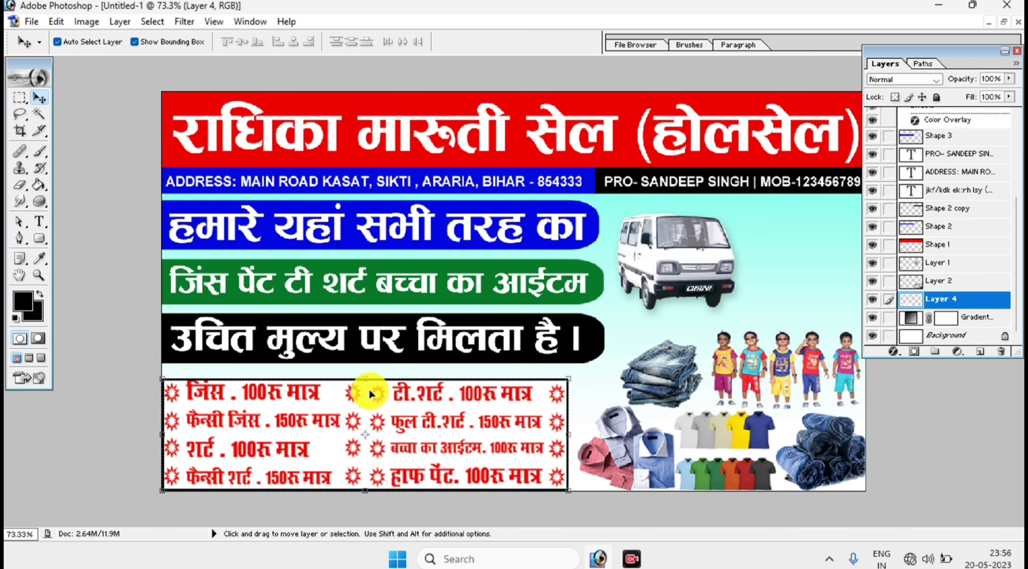
pyautogui.moveTo(365, 378); pyautogui.dragTo(357, 368)
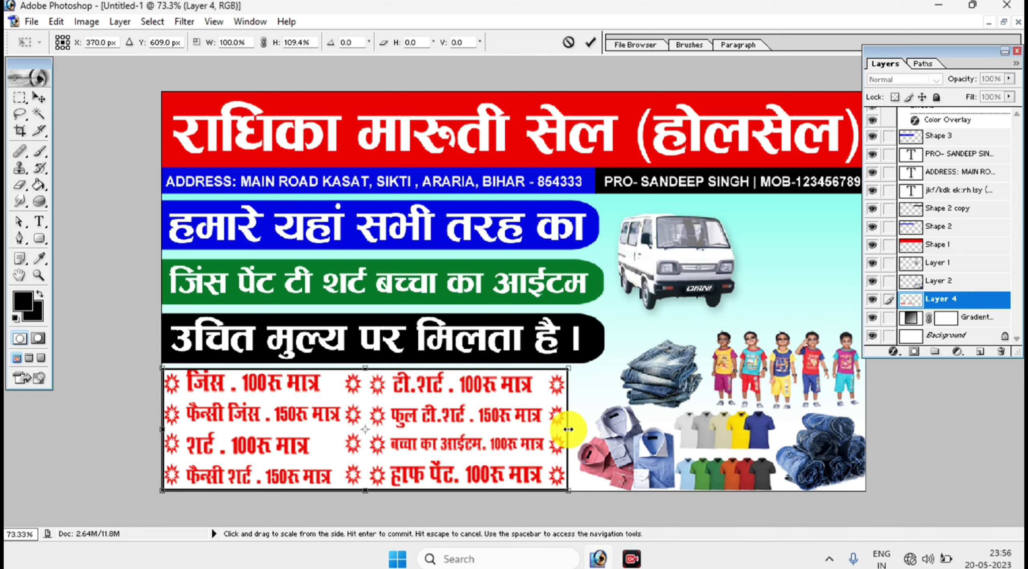
# Stretch the price box slightly wider and nudge the van image slightly left.
pyautogui.moveTo(568, 429); pyautogui.dragTo(575, 429)
pyautogui.press('Return')
pyautogui.hotkey('ctrl', '-')
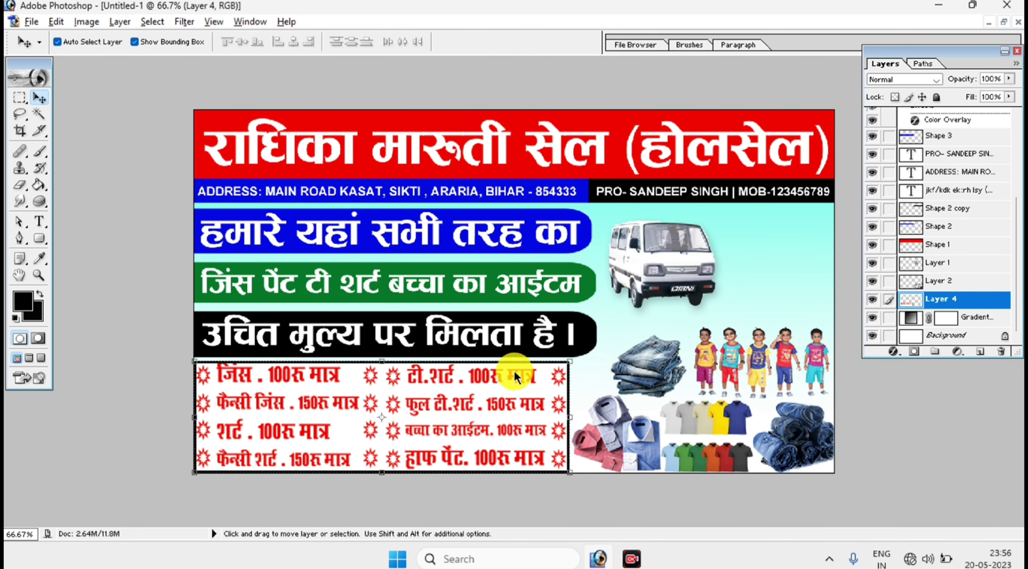
pyautogui.click(629, 319)
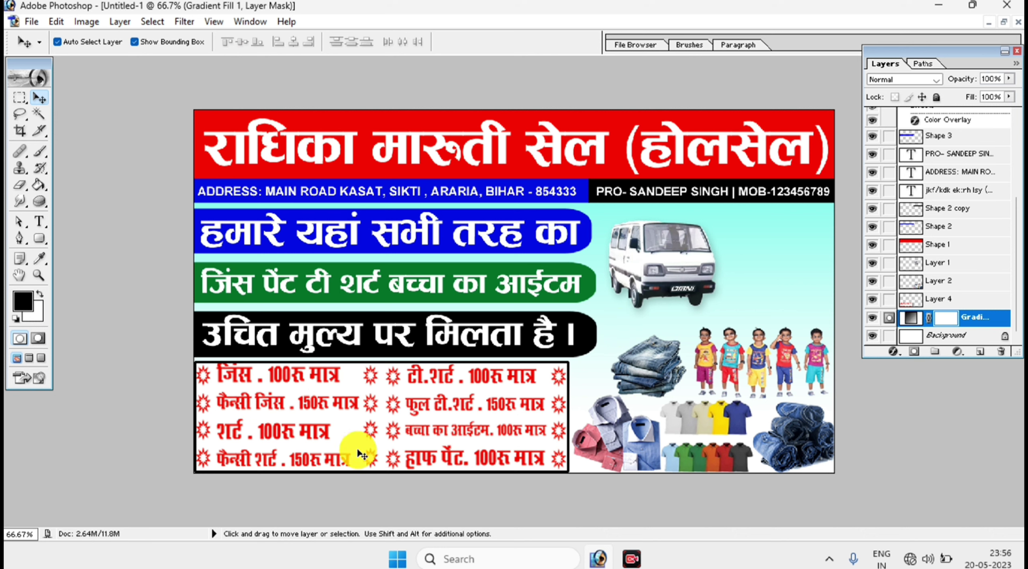
pyautogui.click(456, 439)
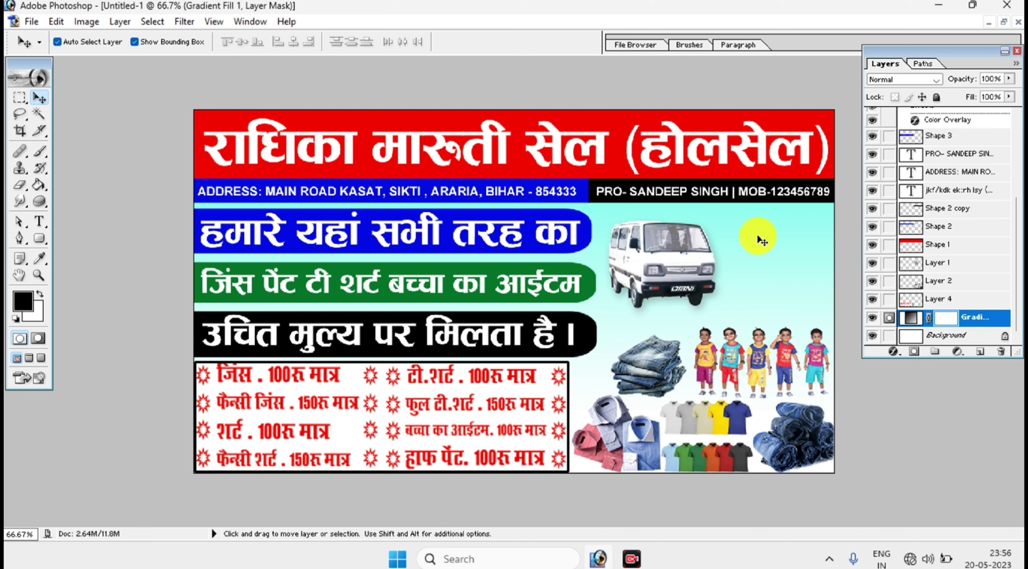
pyautogui.click(706, 277)
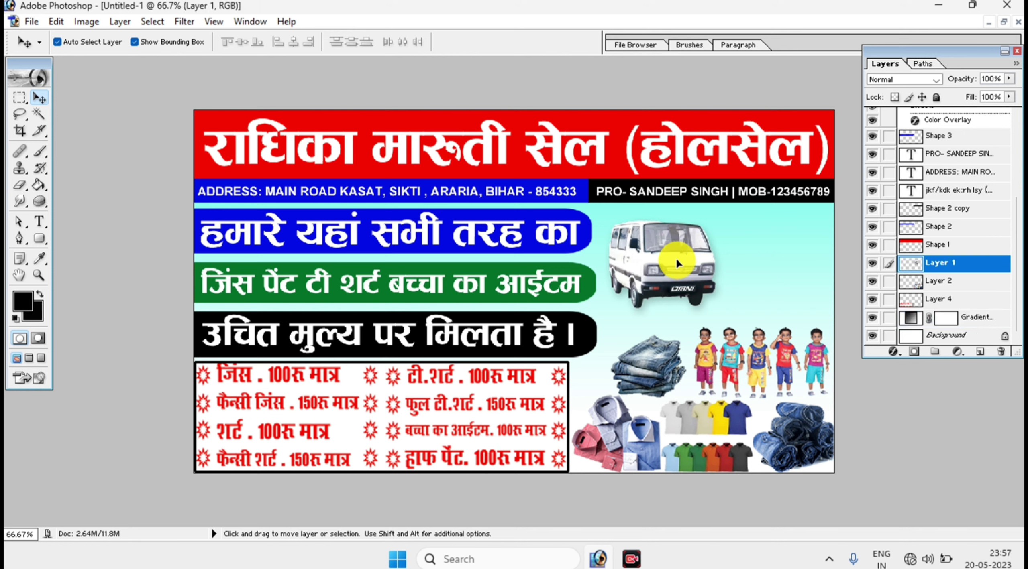
pyautogui.moveTo(676, 257); pyautogui.dragTo(668, 257)
pyautogui.click(769, 273)
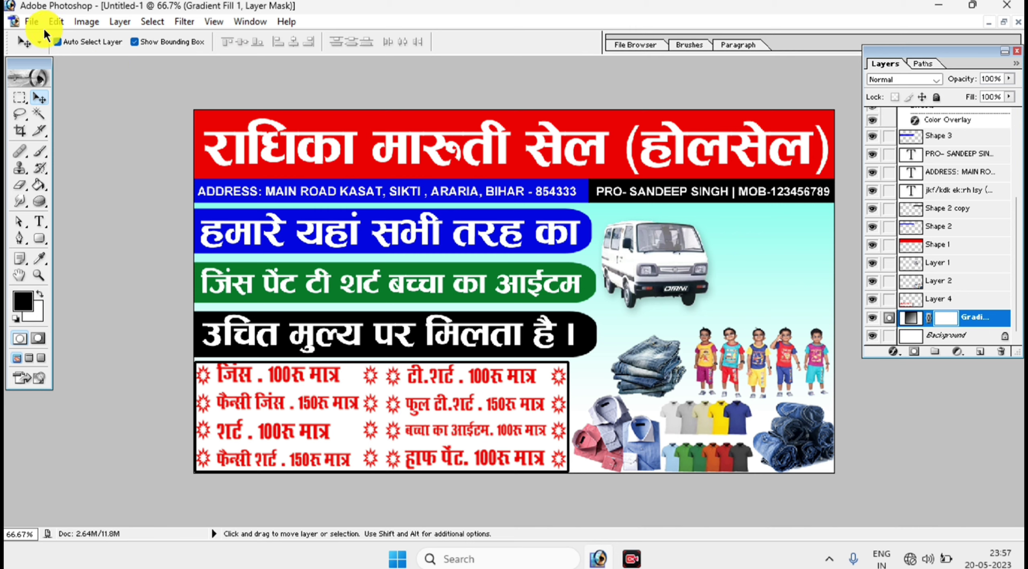
# Open the Photo image of the man.
pyautogui.click(29, 23)
pyautogui.click(67, 53)
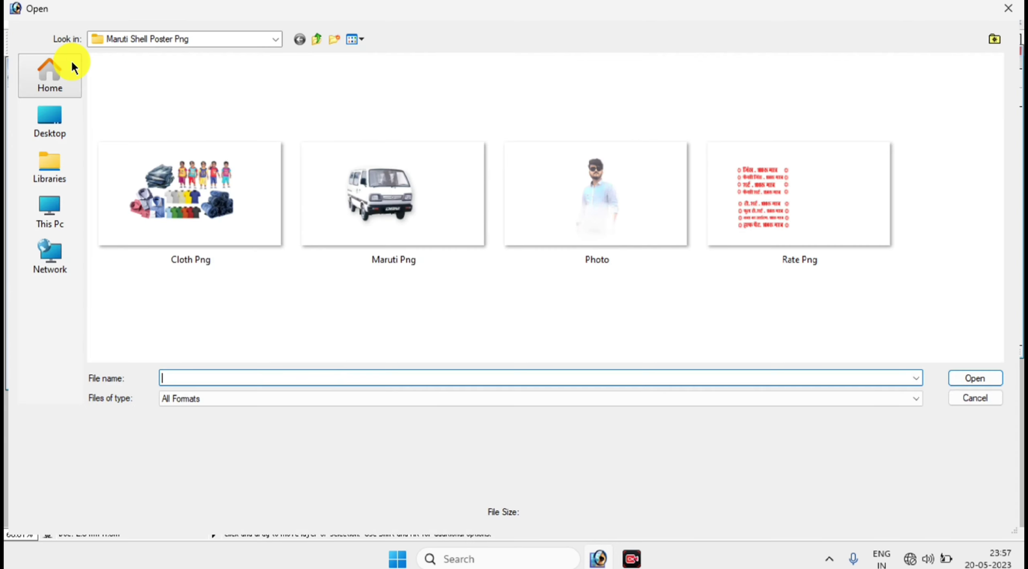
pyautogui.click(578, 205)
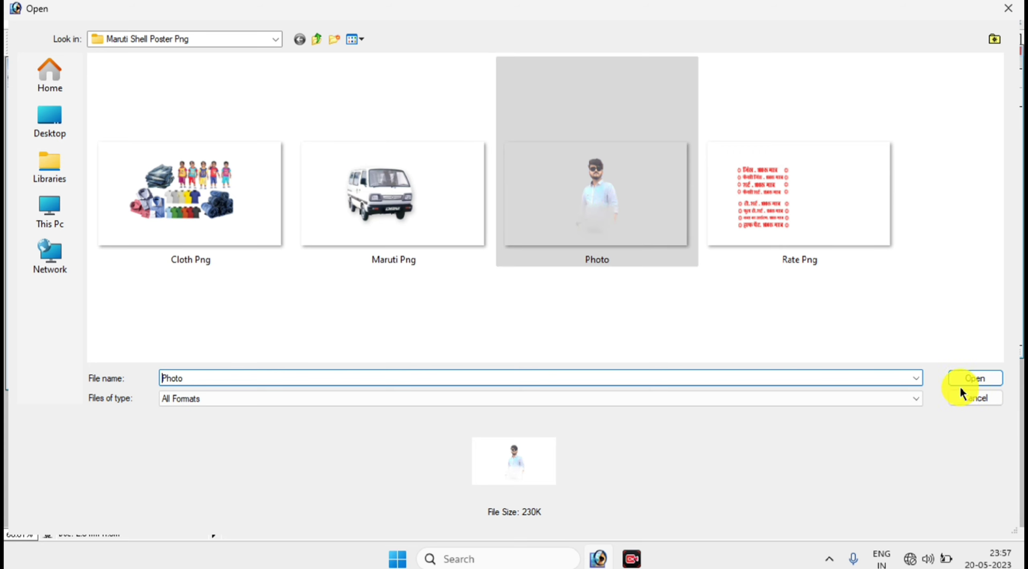
pyautogui.click(969, 379)
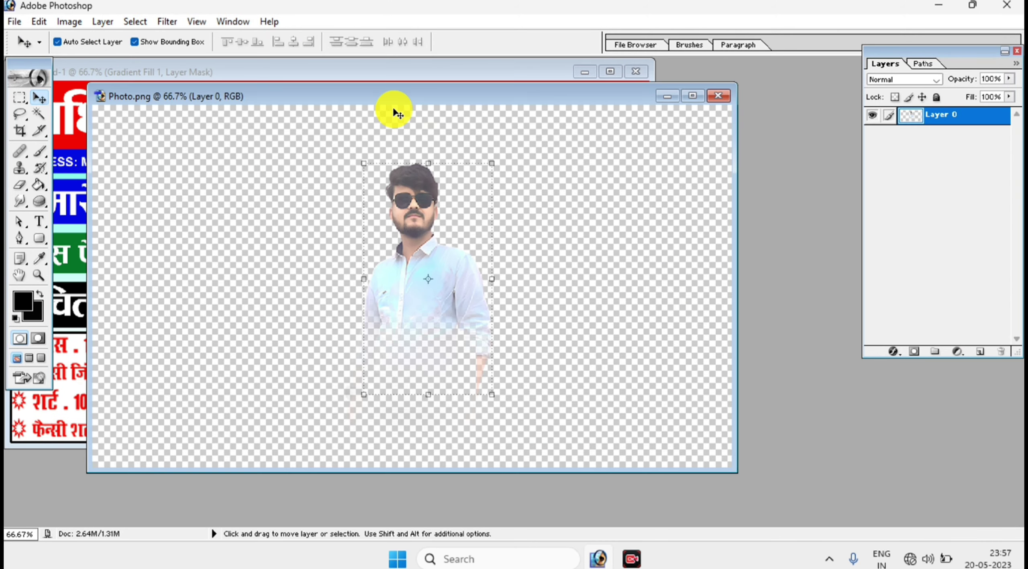
# Copy the man's photo onto the banner, close Photo.png, and maximize the banner.
pyautogui.moveTo(333, 97); pyautogui.dragTo(690, 94)
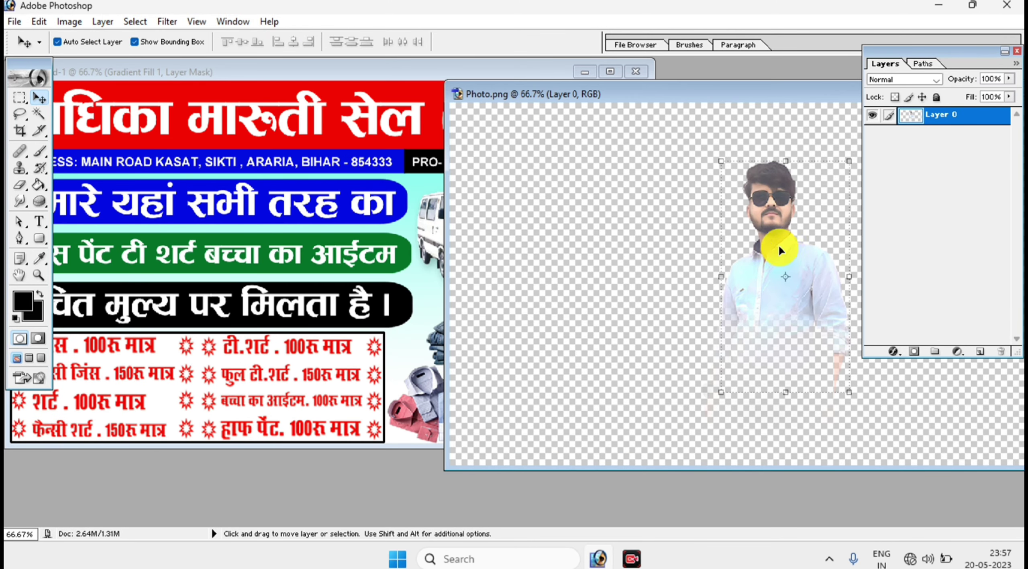
pyautogui.moveTo(779, 229)
pyautogui.mouseDown()
pyautogui.moveTo(394, 290)
pyautogui.moveTo(585, 257)
pyautogui.mouseUp()
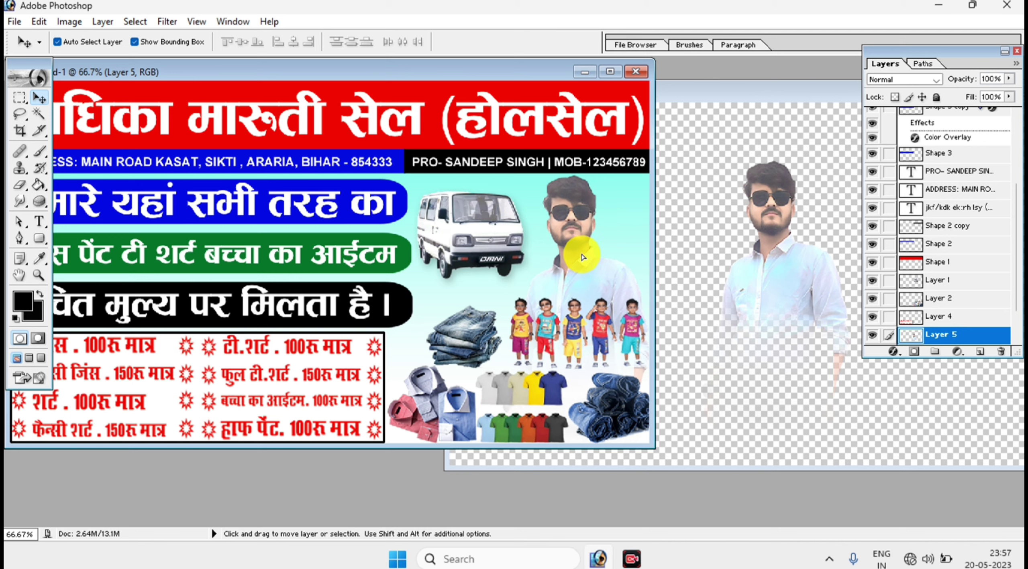
pyautogui.click(707, 242)
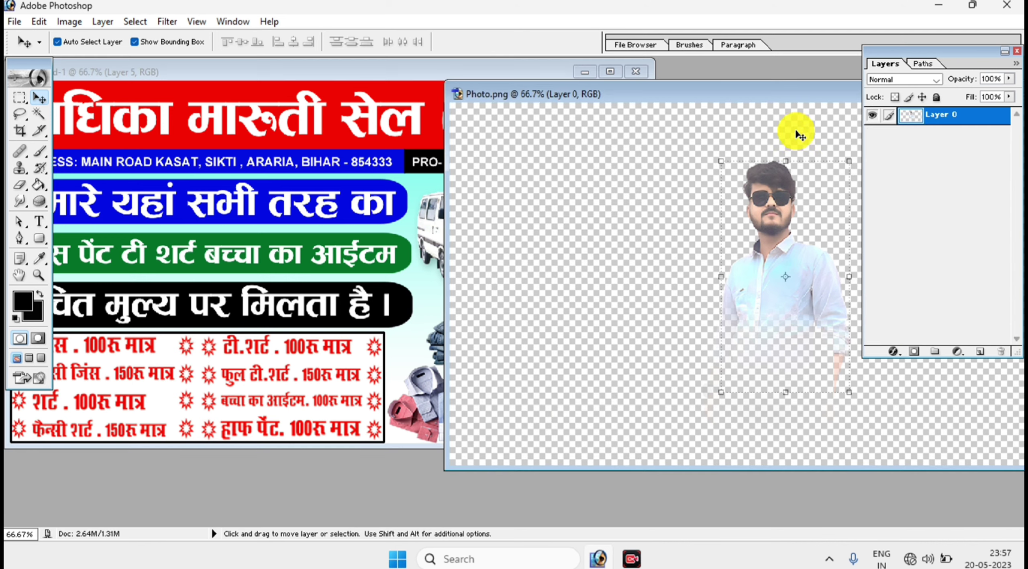
pyautogui.moveTo(806, 91); pyautogui.dragTo(533, 147)
pyautogui.click(631, 143)
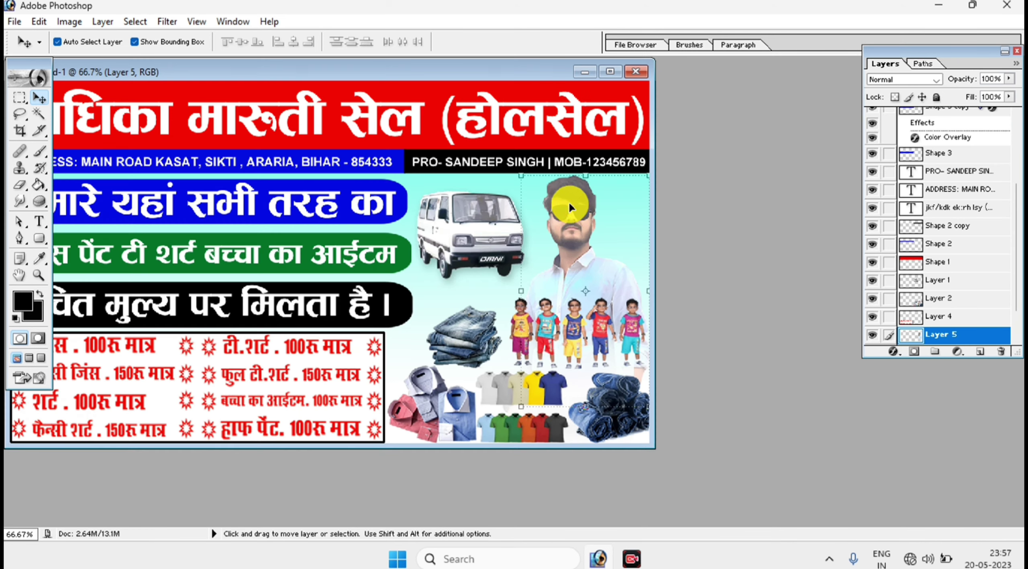
pyautogui.click(608, 73)
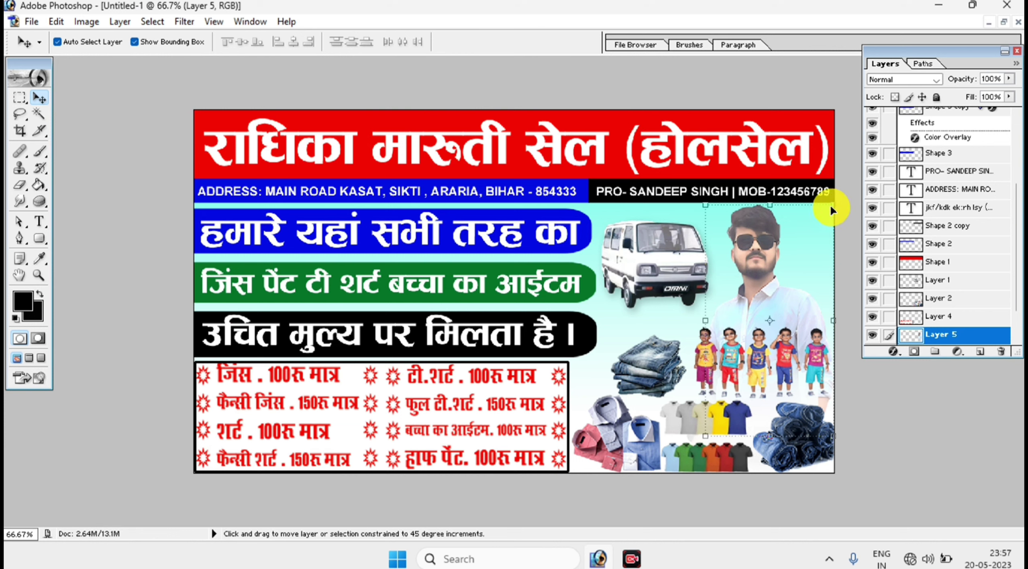
# Rescale the man photo on Layer 5 slightly with Free Transform.
pyautogui.hotkey('ctrl', 't')
pyautogui.moveTo(832, 204); pyautogui.dragTo(837, 206)
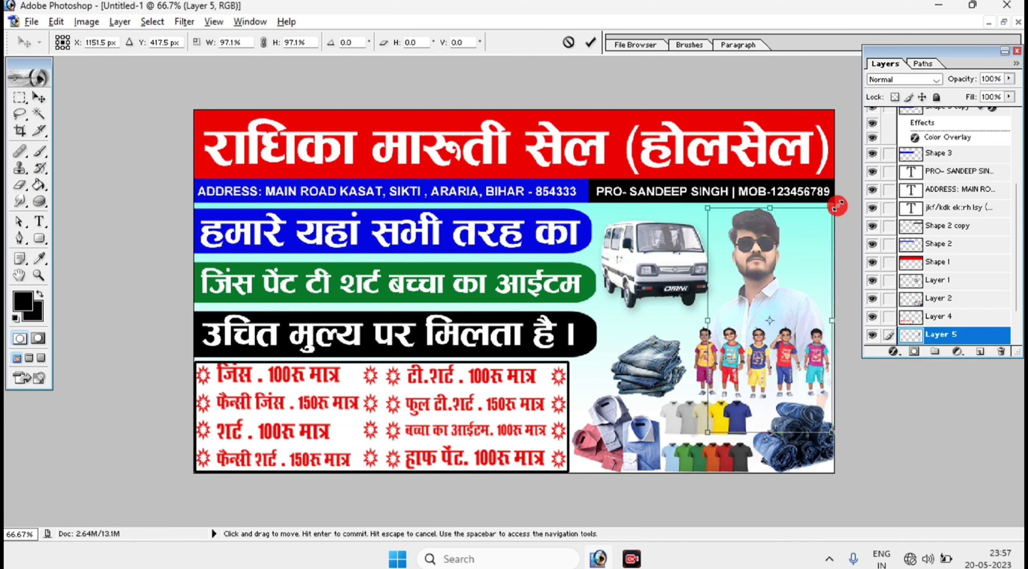
pyautogui.press('Return')
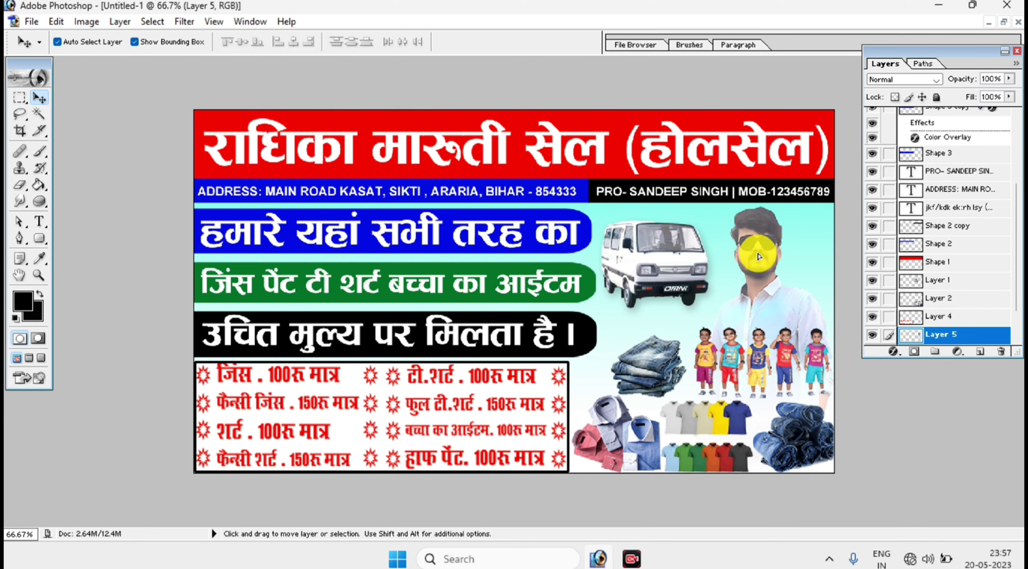
pyautogui.click(758, 257)
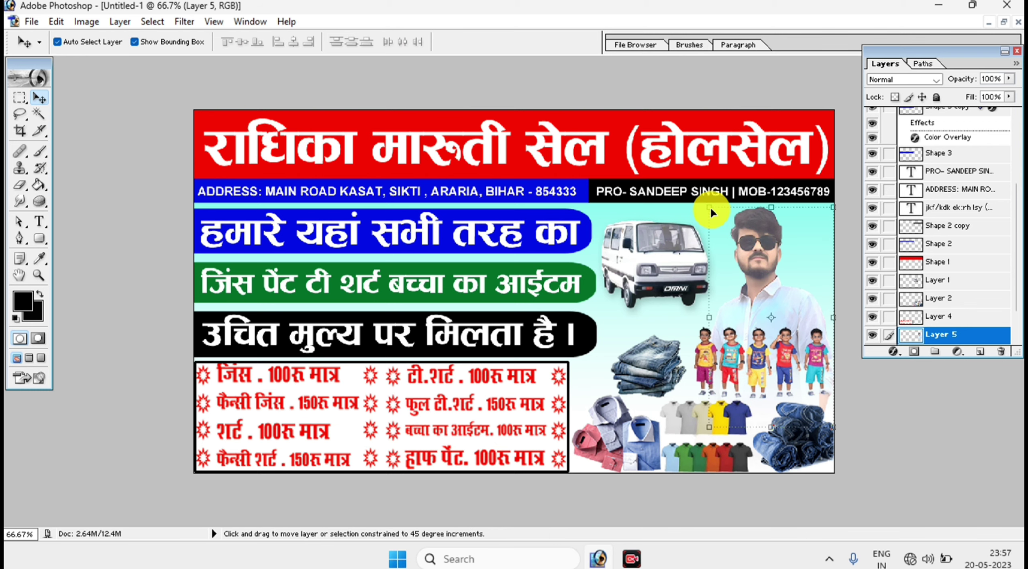
pyautogui.hotkey('ctrl', 't')
pyautogui.moveTo(710, 207); pyautogui.dragTo(708, 205)
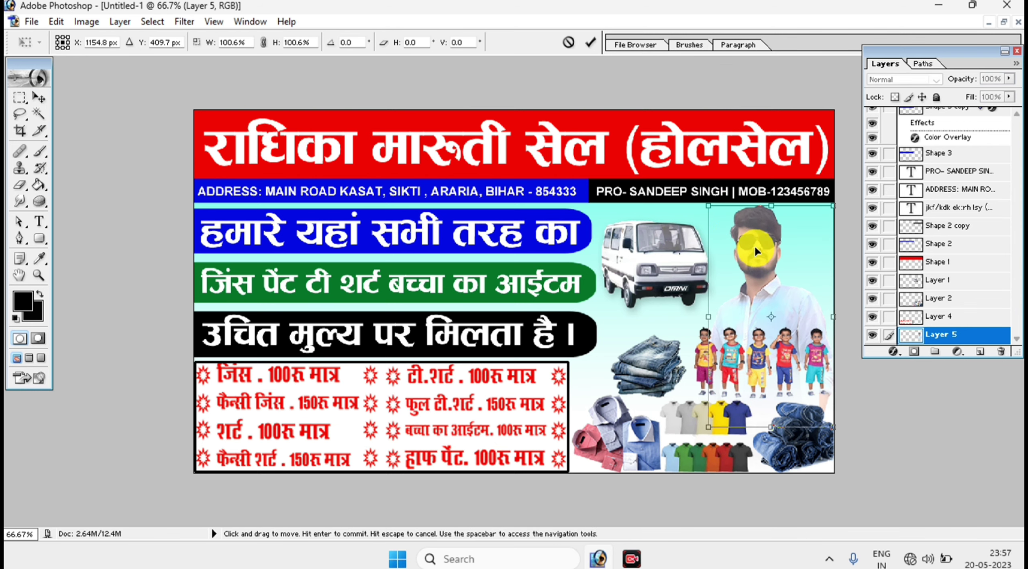
pyautogui.press('Return')
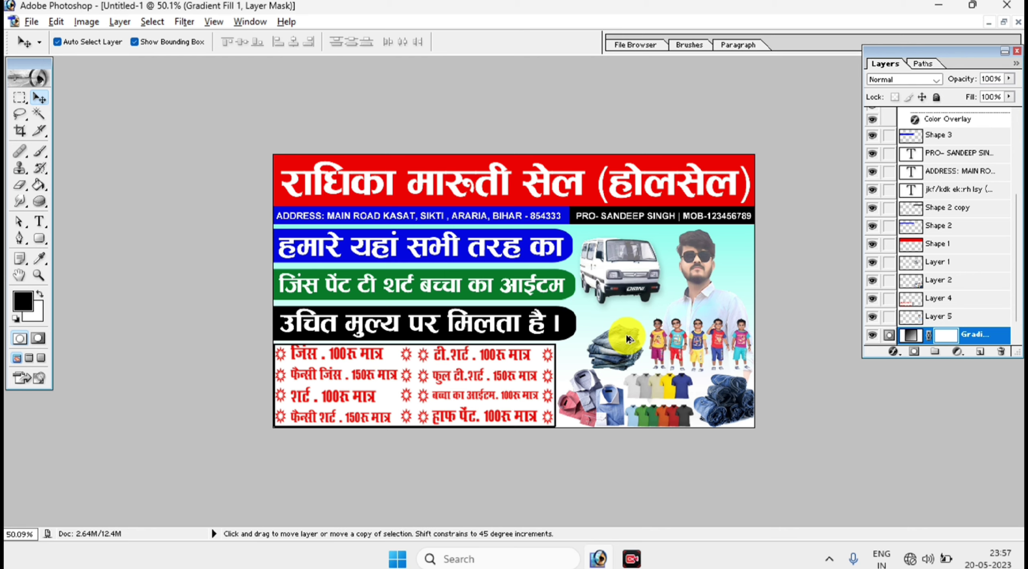
# Link all layers including Layers 4 and 5, then flatten with Ctrl+Shift+E.
pyautogui.scroll(1, 625, 334)
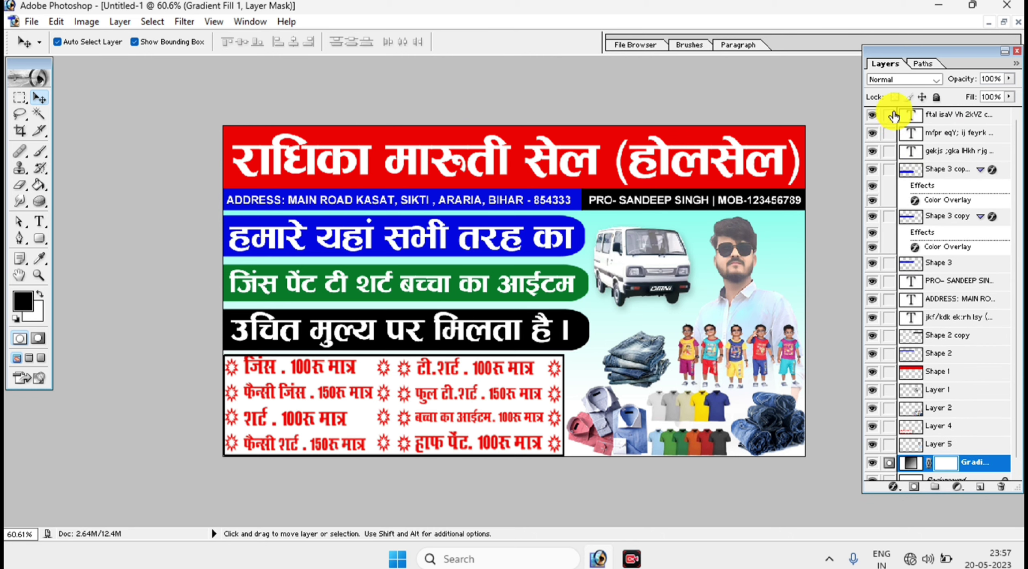
pyautogui.moveTo(890, 119); pyautogui.dragTo(886, 418)
pyautogui.scroll(-1, 898, 361)
pyautogui.moveTo(891, 359); pyautogui.dragTo(890, 431)
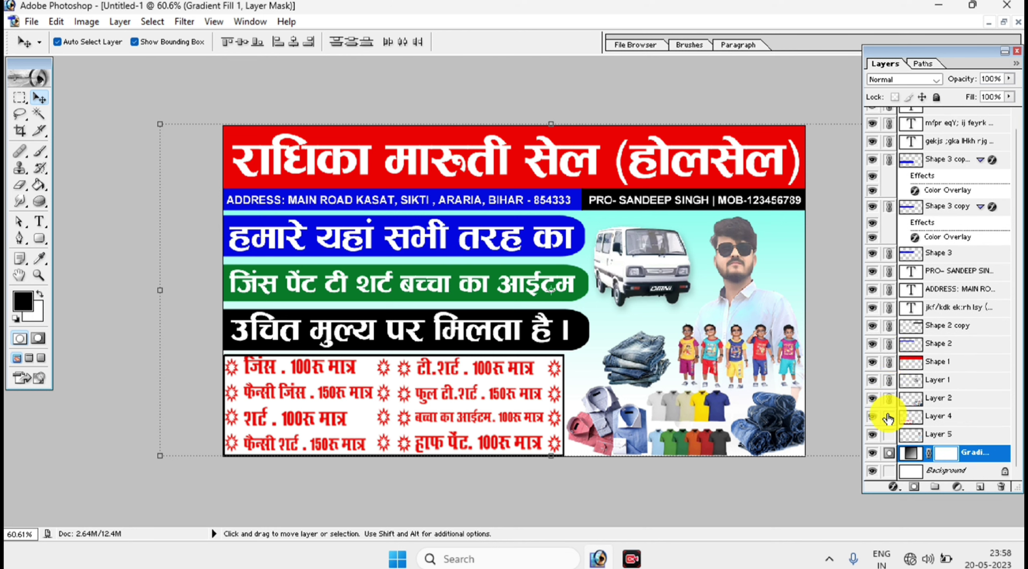
pyautogui.moveTo(889, 435); pyautogui.dragTo(888, 465)
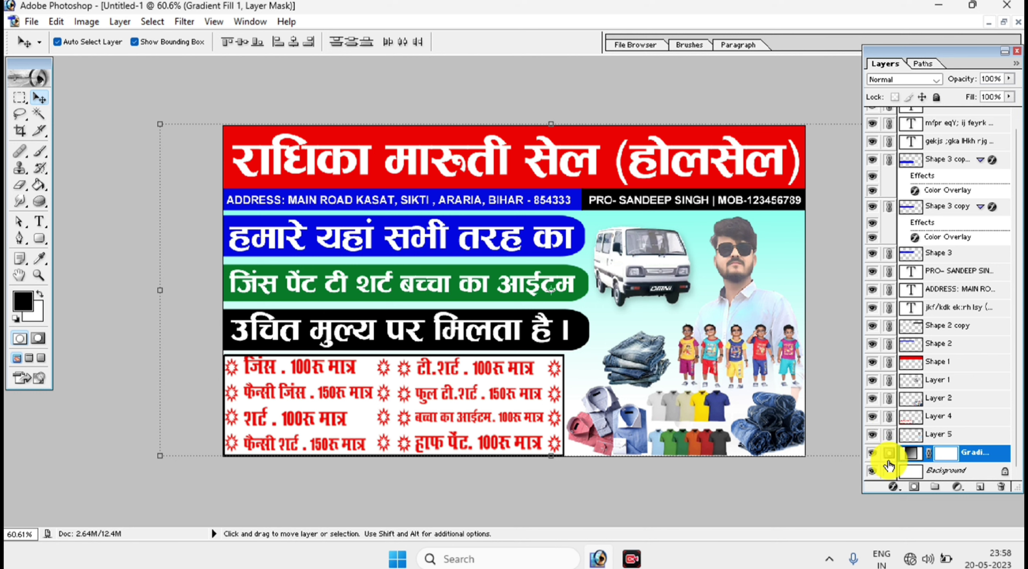
pyautogui.scroll(1, 887, 474)
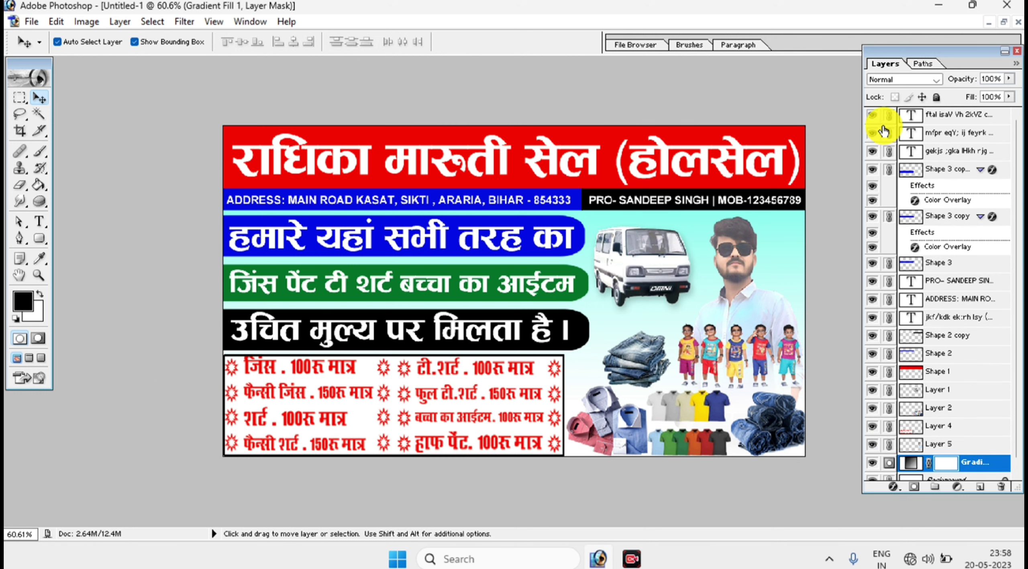
pyautogui.scroll(-1, 899, 398)
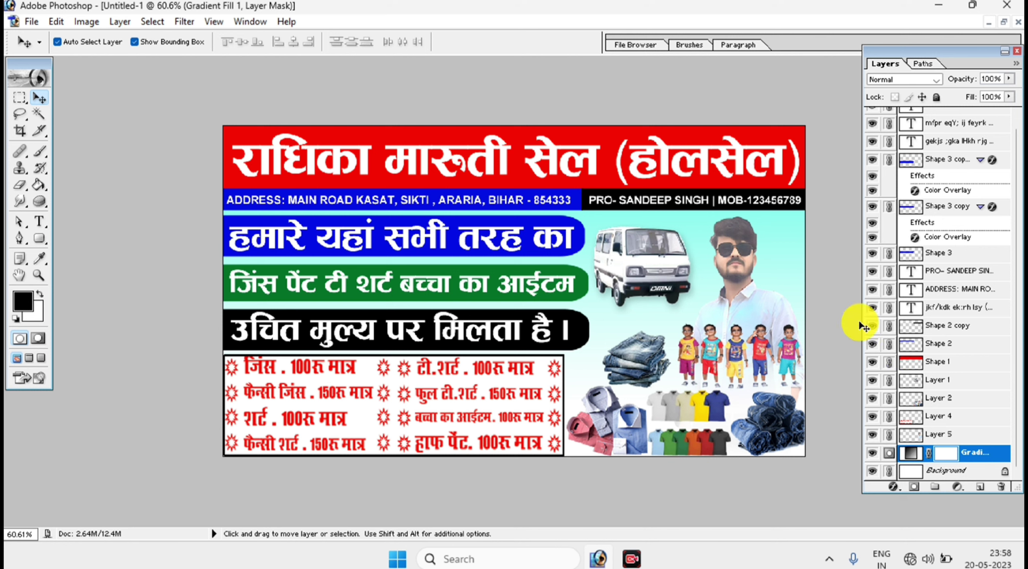
pyautogui.hotkey('ctrl', 'shift', 'e')
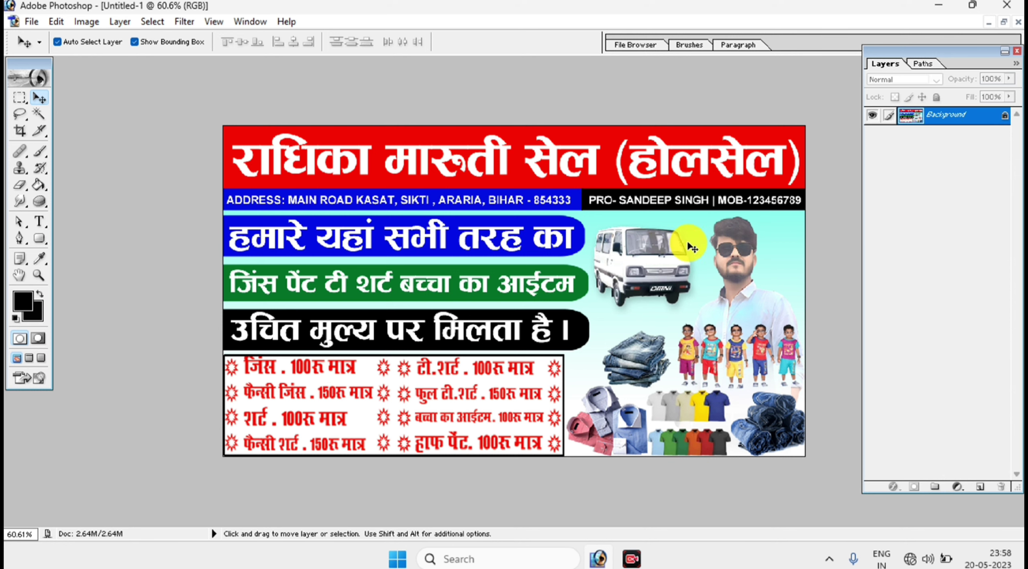
pyautogui.moveTo(691, 281); pyautogui.dragTo(654, 274)
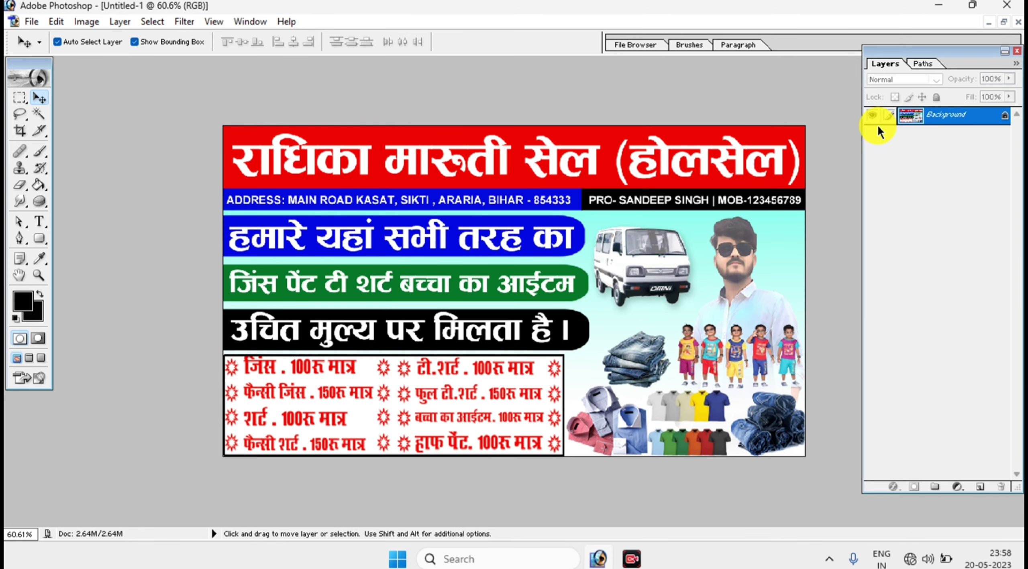
# Save the banner to the Desktop as ggg in JPEG format.
pyautogui.click(28, 22)
pyautogui.click(85, 162)
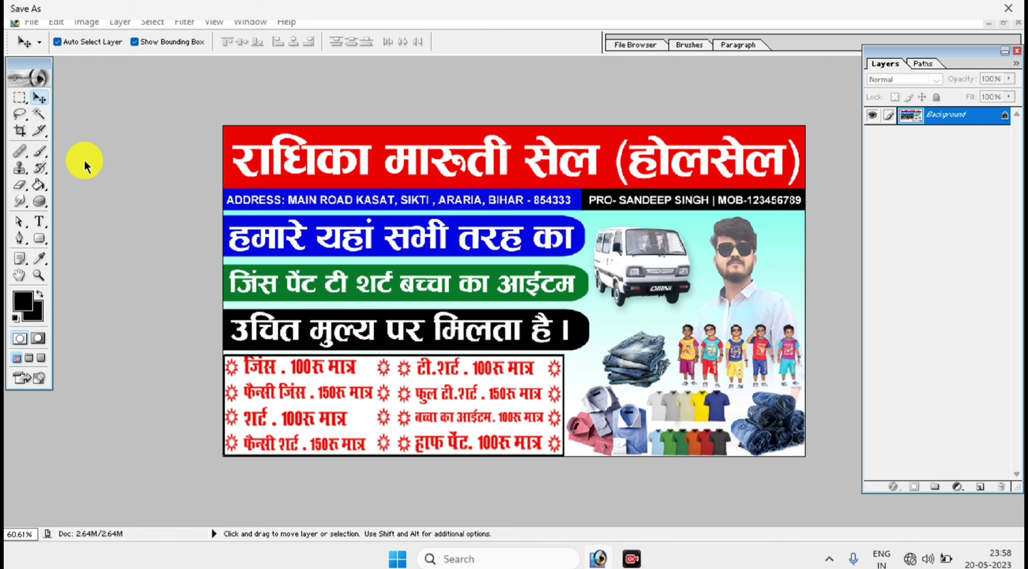
pyautogui.click(55, 133)
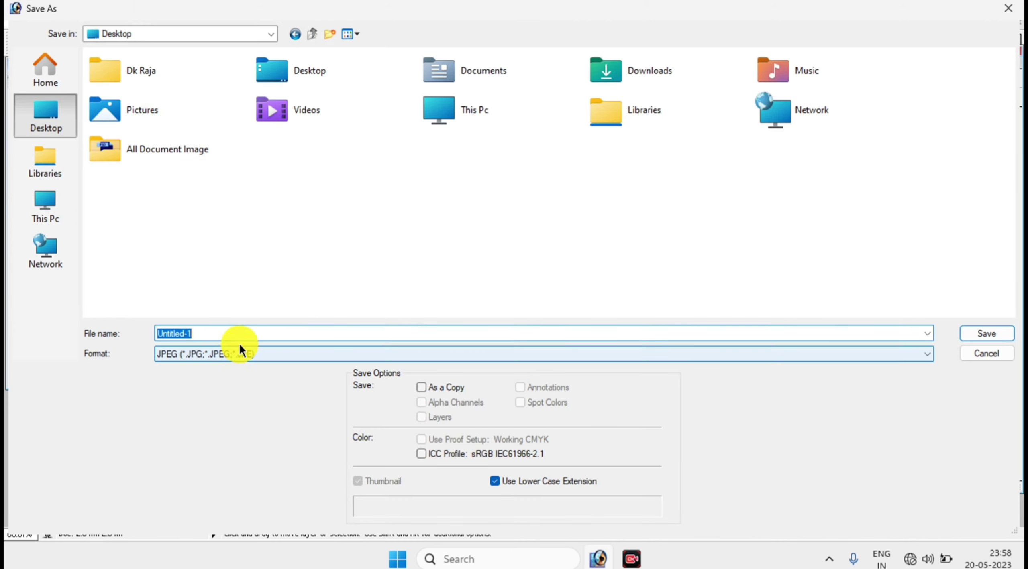
pyautogui.moveTo(218, 333); pyautogui.dragTo(96, 337)
pyautogui.write('ggg')
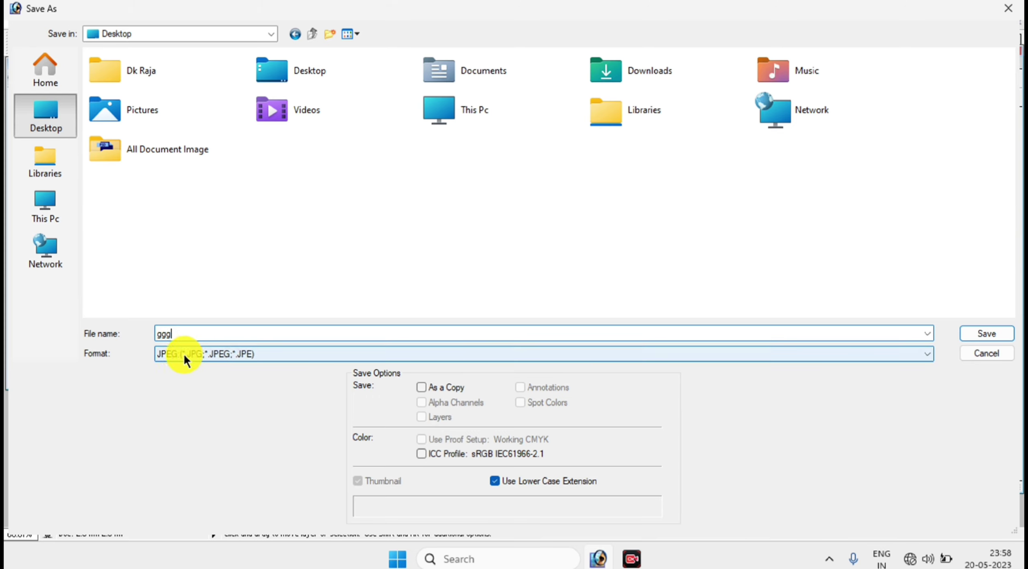
pyautogui.click(221, 353)
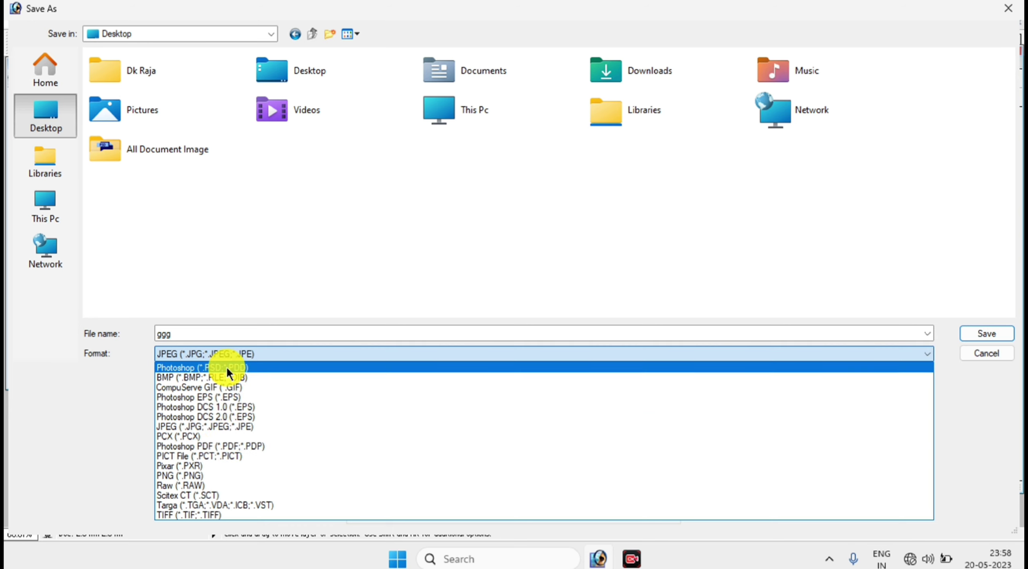
pyautogui.click(208, 446)
pyautogui.click(245, 426)
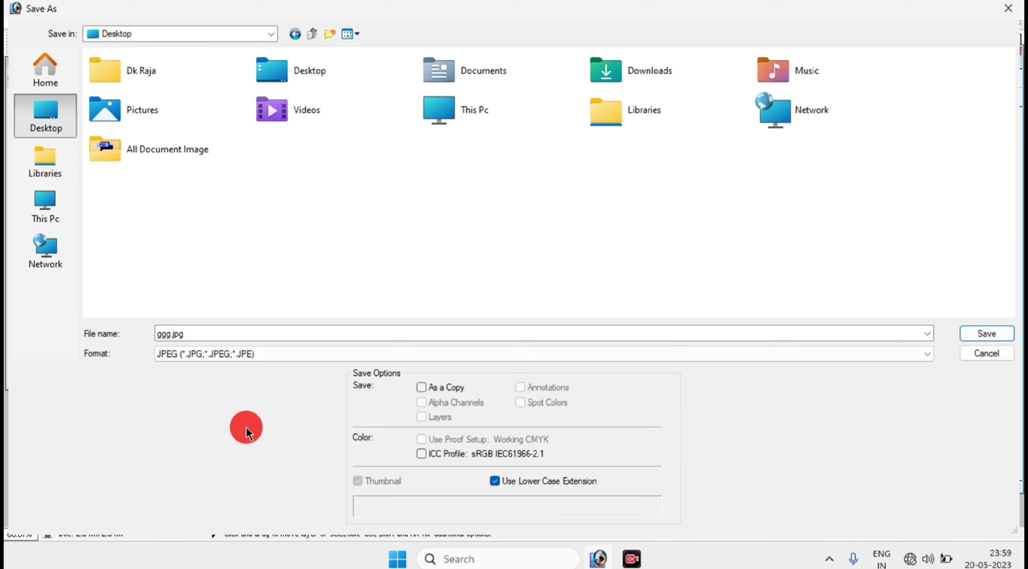
pyautogui.click(979, 335)
# Set JPEG quality to maximum 12, then open ggg.jpg in Google Chrome.
pyautogui.moveTo(607, 253)
pyautogui.mouseDown()
pyautogui.moveTo(585, 260)
pyautogui.moveTo(620, 260)
pyautogui.mouseUp()
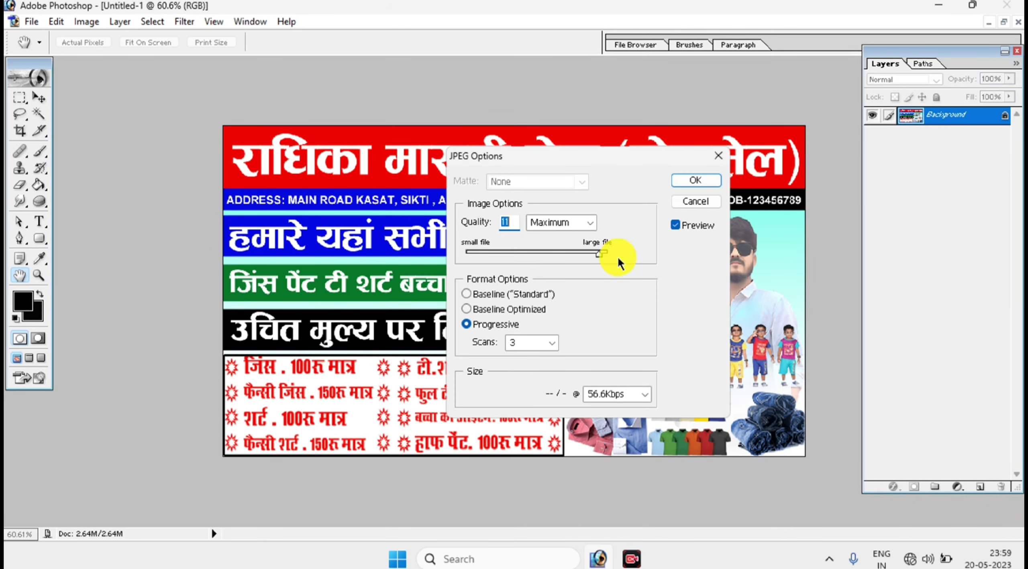
pyautogui.click(696, 180)
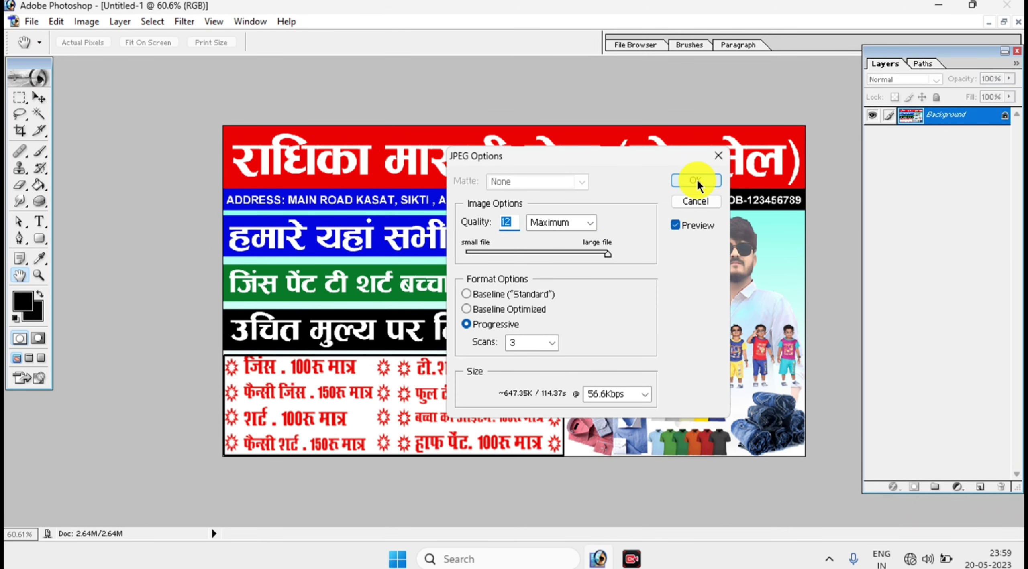
pyautogui.click(939, 5)
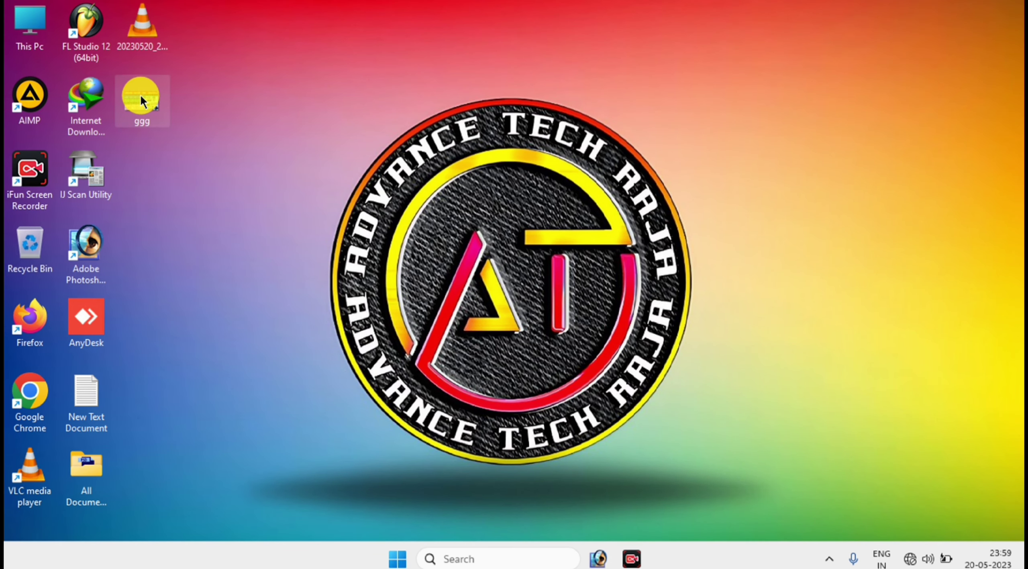
pyautogui.moveTo(140, 100); pyautogui.dragTo(144, 242)
pyautogui.moveTo(45, 393); pyautogui.dragTo(46, 392)
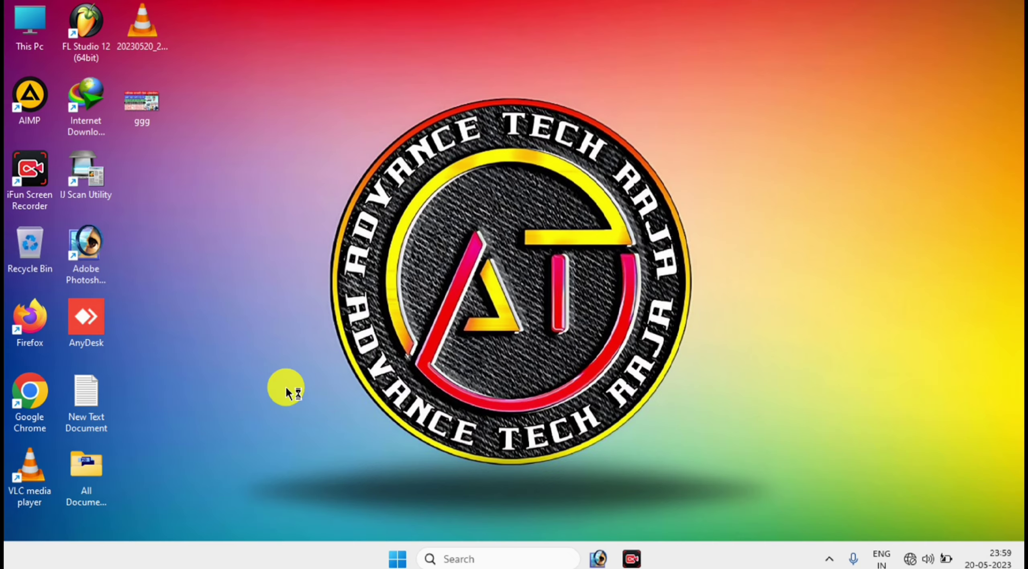